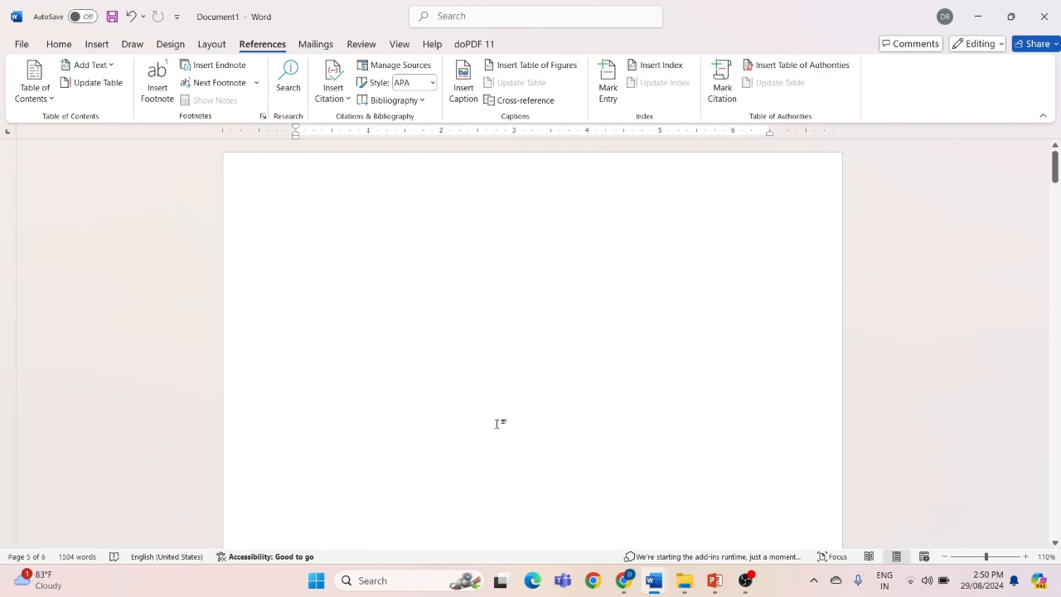
# Look through the document's pages to locate the CHAPTER 1, CHAPTER 2 and CHAPTER 3 headings
pyautogui.scroll(-10, 498, 424)
pyautogui.scroll(-6, 497, 424)
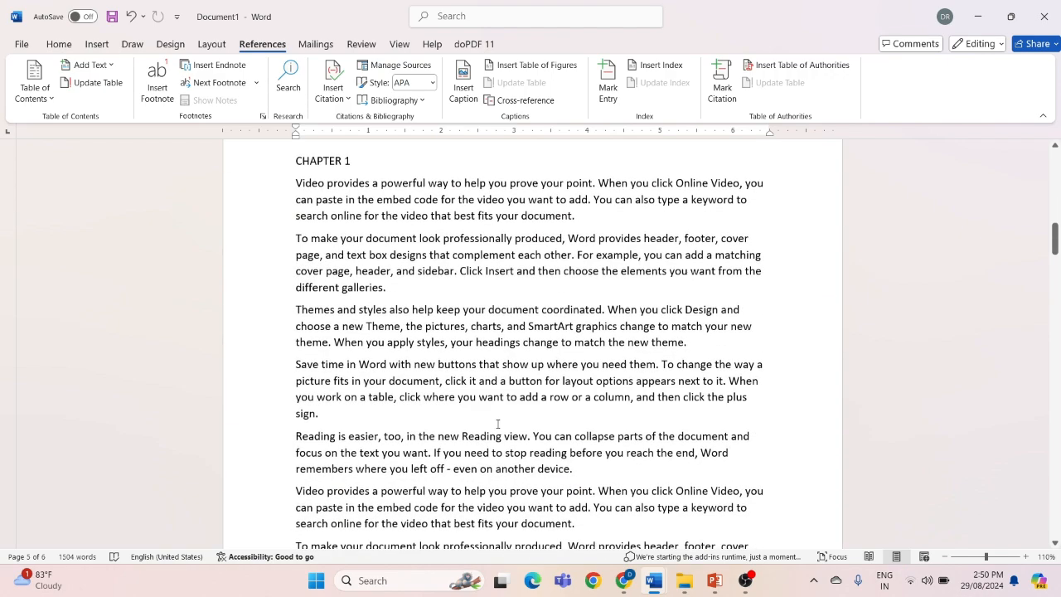
pyautogui.scroll(-3, 497, 424)
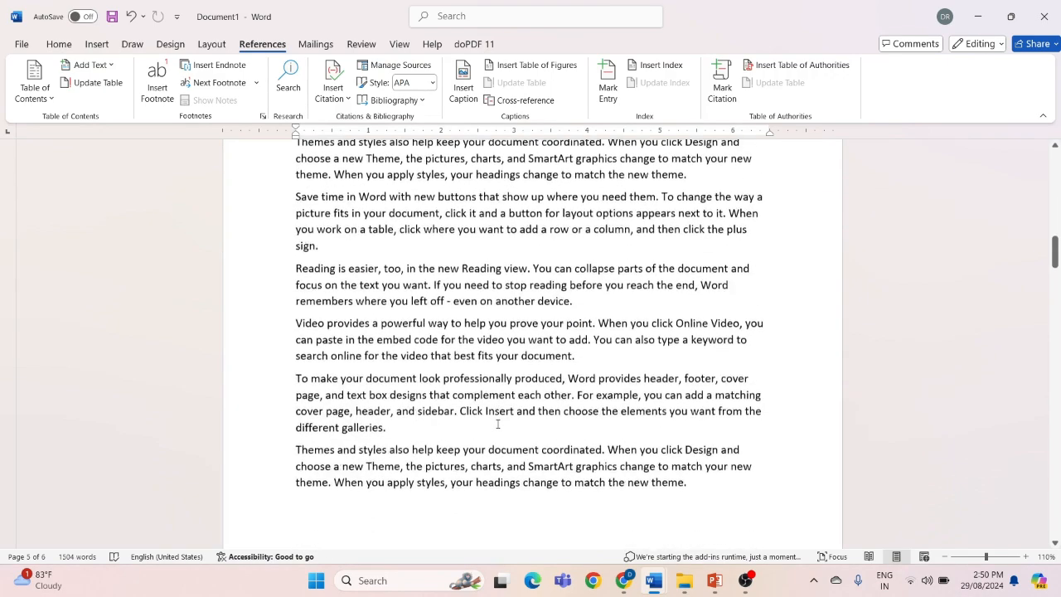
pyautogui.keyDown('ctrl'); pyautogui.scroll(-3, 498, 423); pyautogui.keyUp('ctrl')
pyautogui.scroll(4, 497, 424)
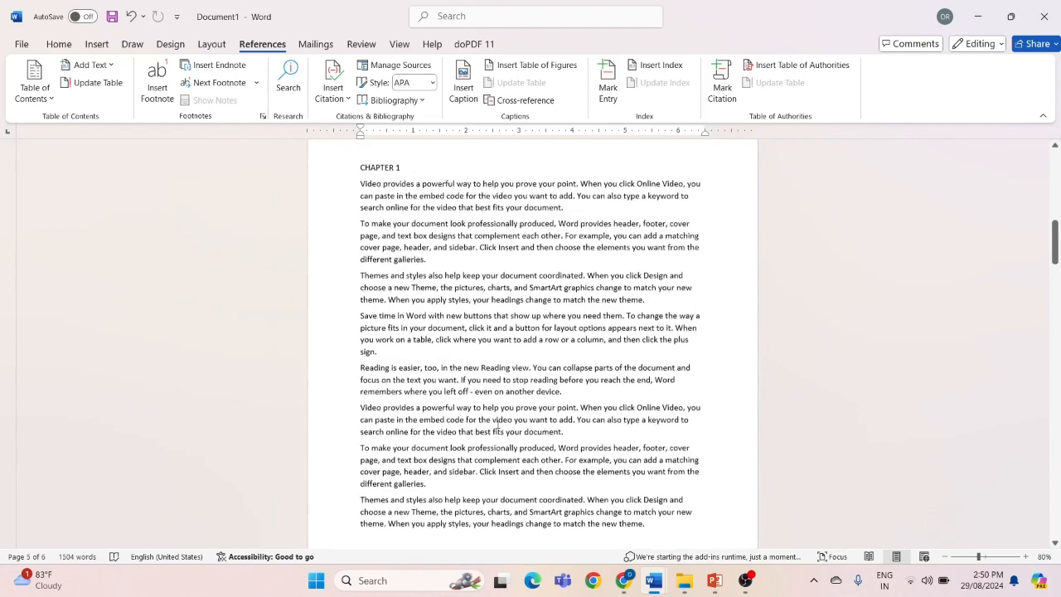
pyautogui.scroll(-12, 414, 299)
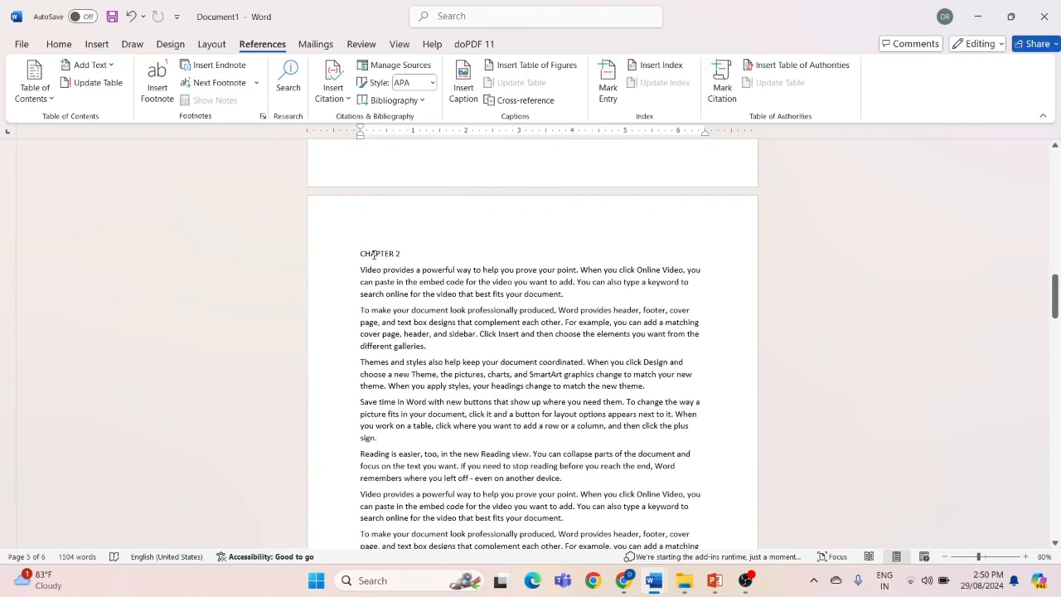
pyautogui.scroll(-10, 374, 256)
pyautogui.scroll(-4, 378, 265)
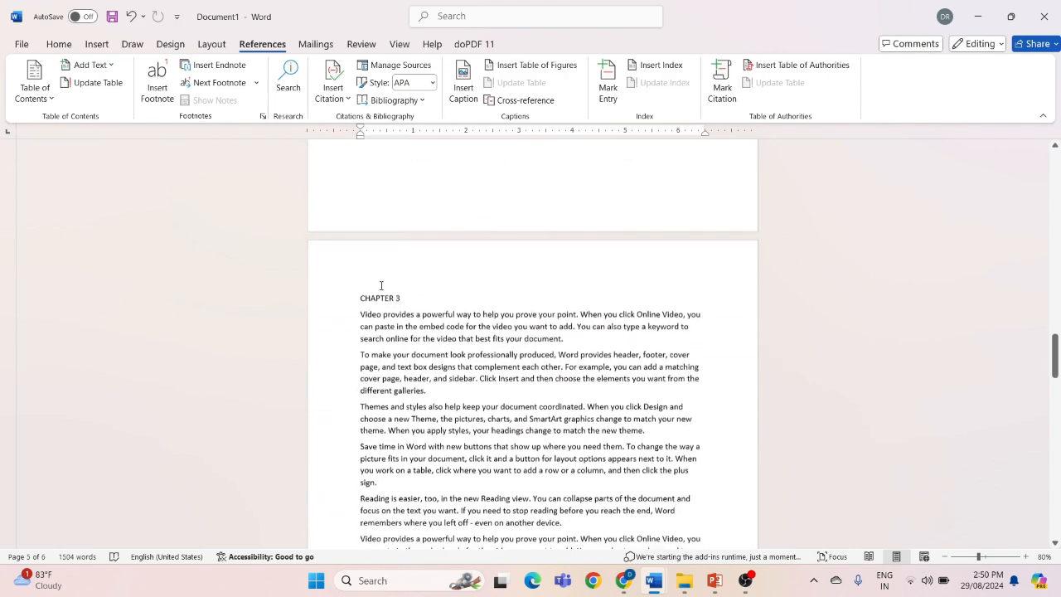
pyautogui.scroll(10, 381, 290)
pyautogui.scroll(-11, 383, 307)
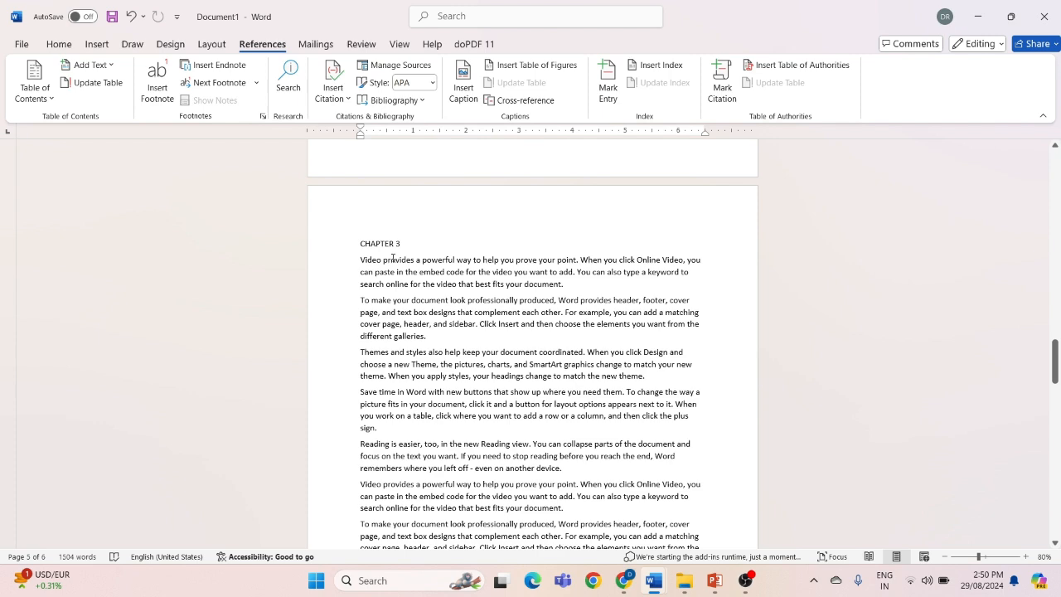
pyautogui.scroll(1, 393, 259)
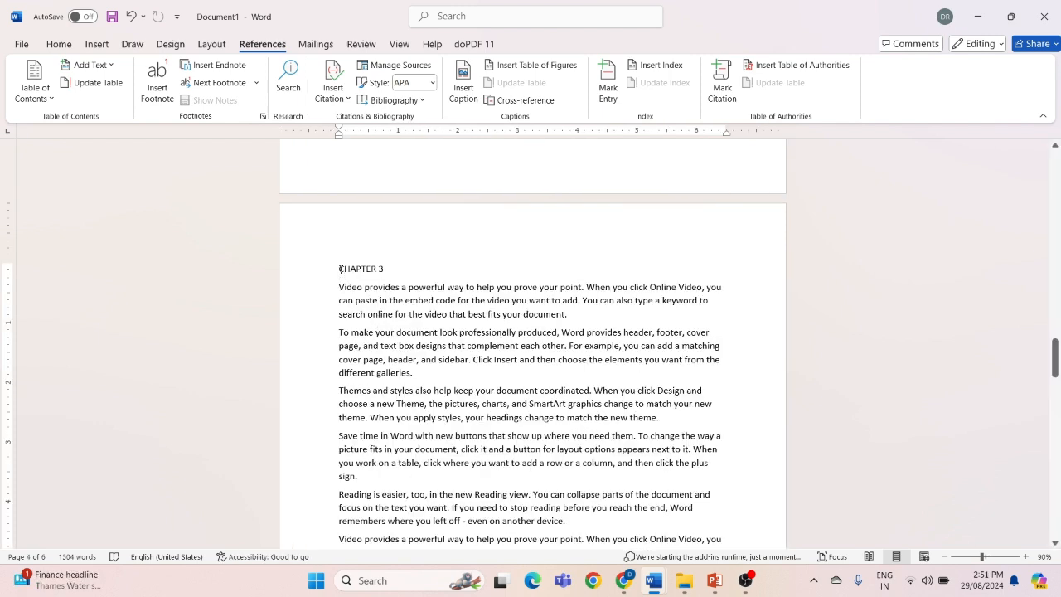
# Mark the CHAPTER 3 heading as a Level 1 entry for the table of contents
pyautogui.moveTo(340, 268); pyautogui.dragTo(388, 270)
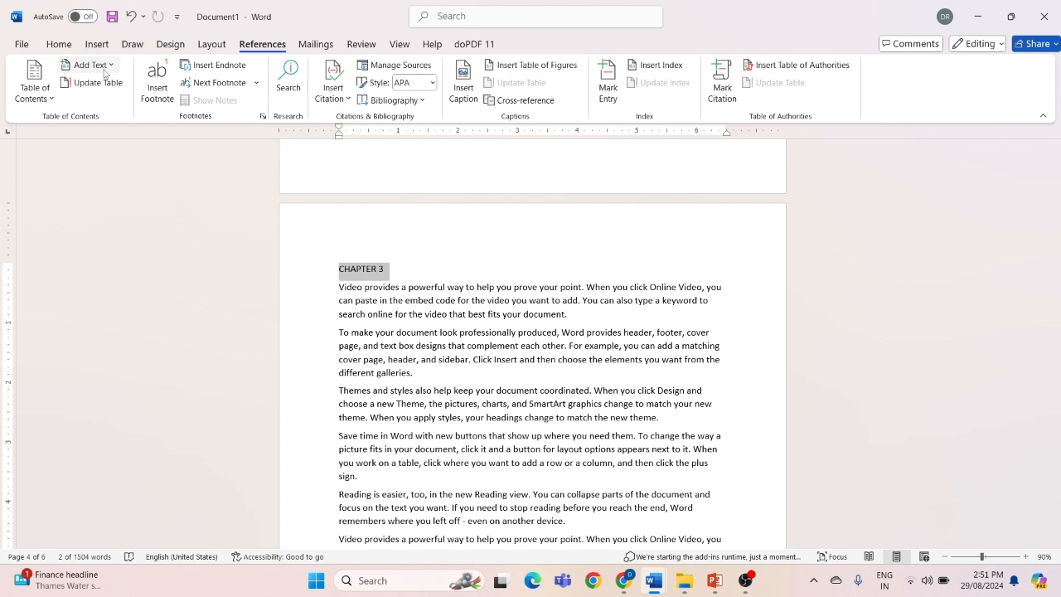
pyautogui.click(107, 69)
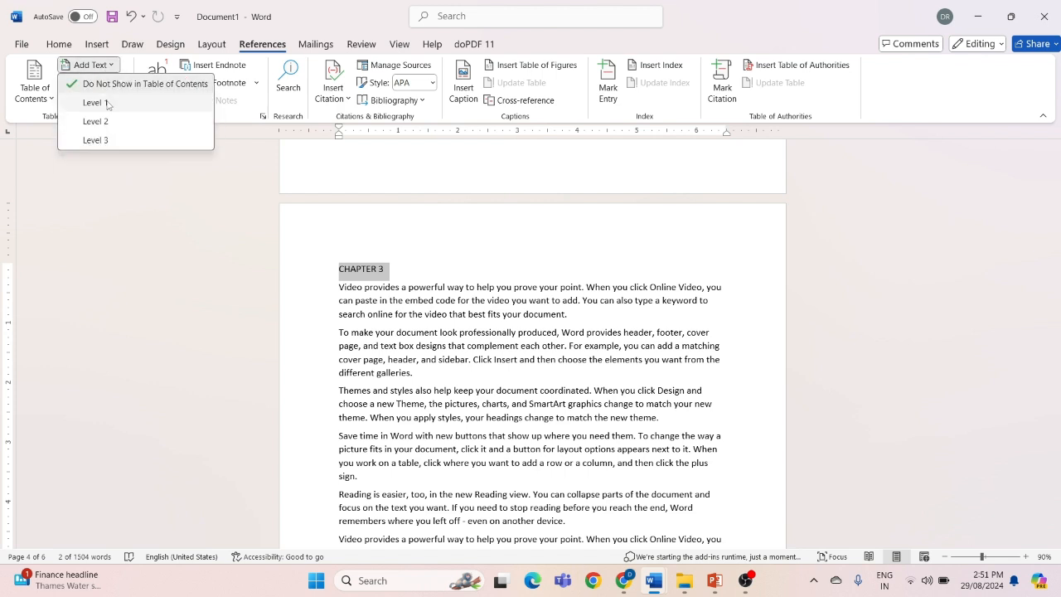
pyautogui.click(107, 103)
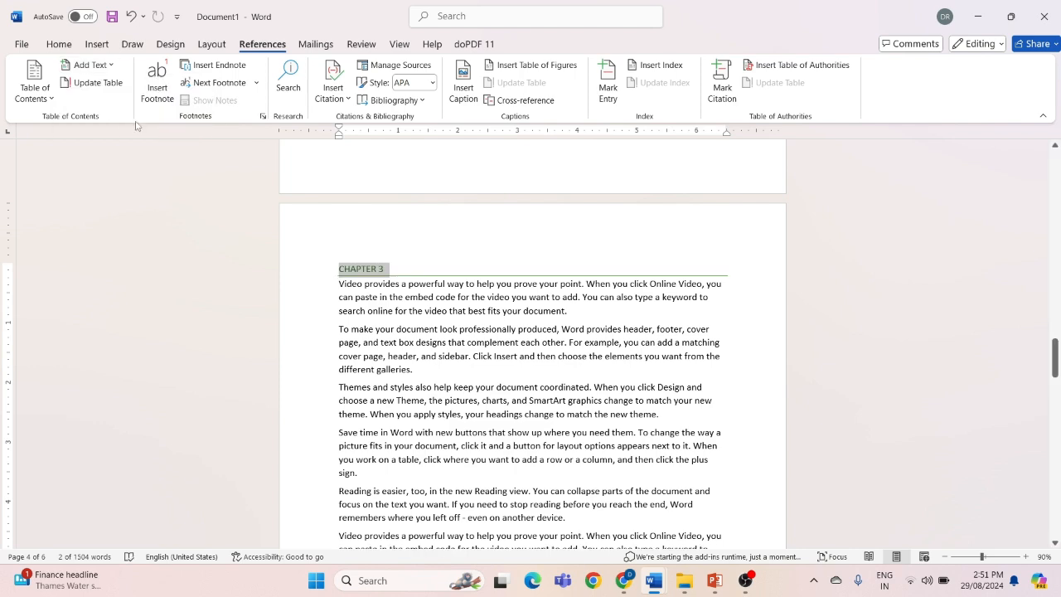
pyautogui.click(413, 344)
# Mark the CHAPTER 2 heading as a Level 1 entry for the table of contents
pyautogui.scroll(15, 413, 344)
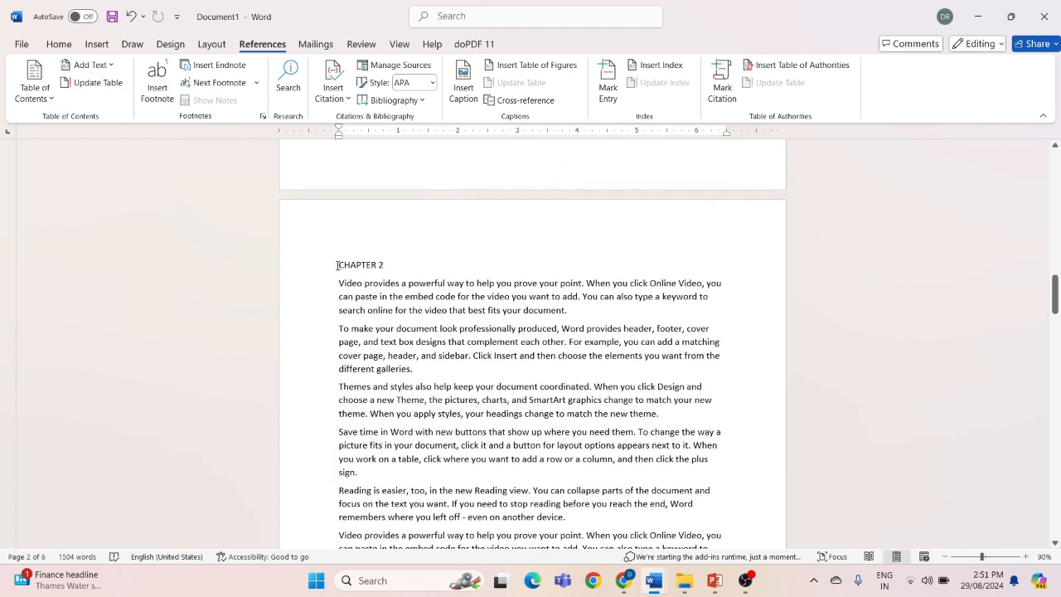
pyautogui.moveTo(340, 264); pyautogui.dragTo(387, 270)
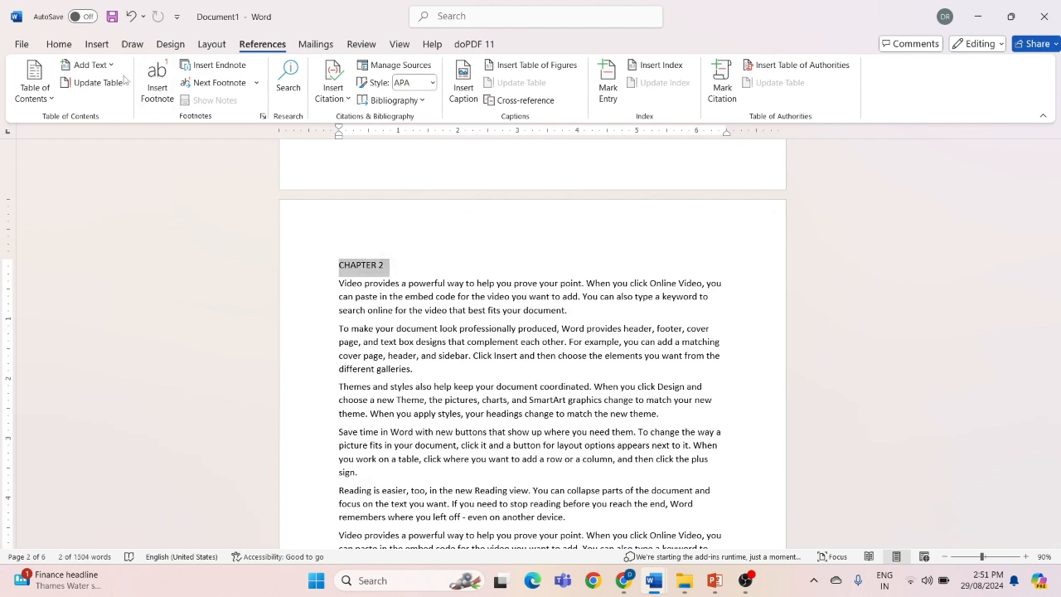
pyautogui.click(88, 64)
pyautogui.click(95, 102)
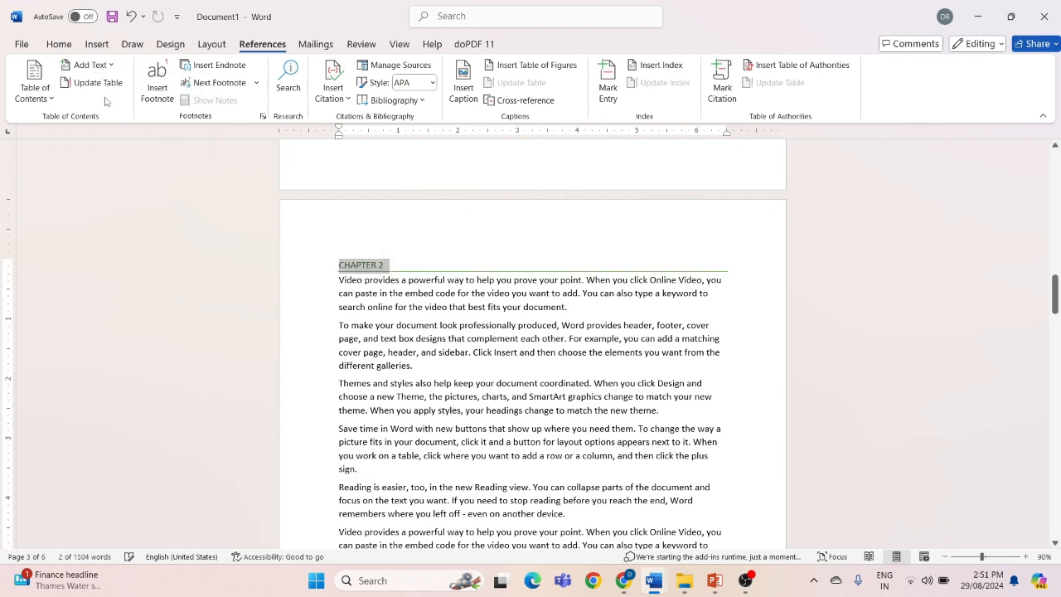
# Mark the CHAPTER 1 heading as a Level 1 entry for the table of contents
pyautogui.scroll(3, 439, 428)
pyautogui.scroll(15, 438, 429)
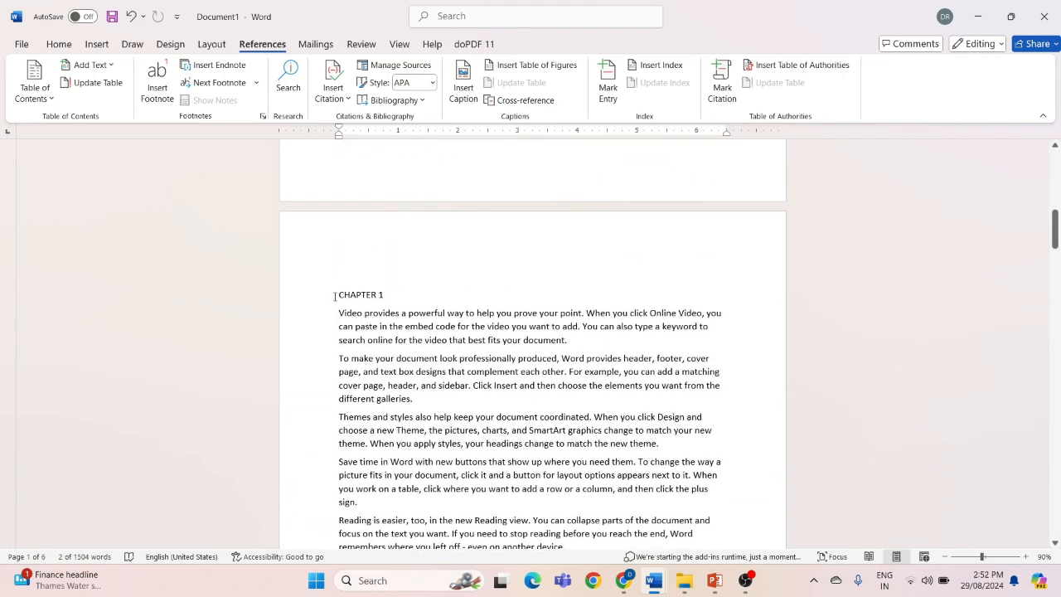
pyautogui.click(332, 295)
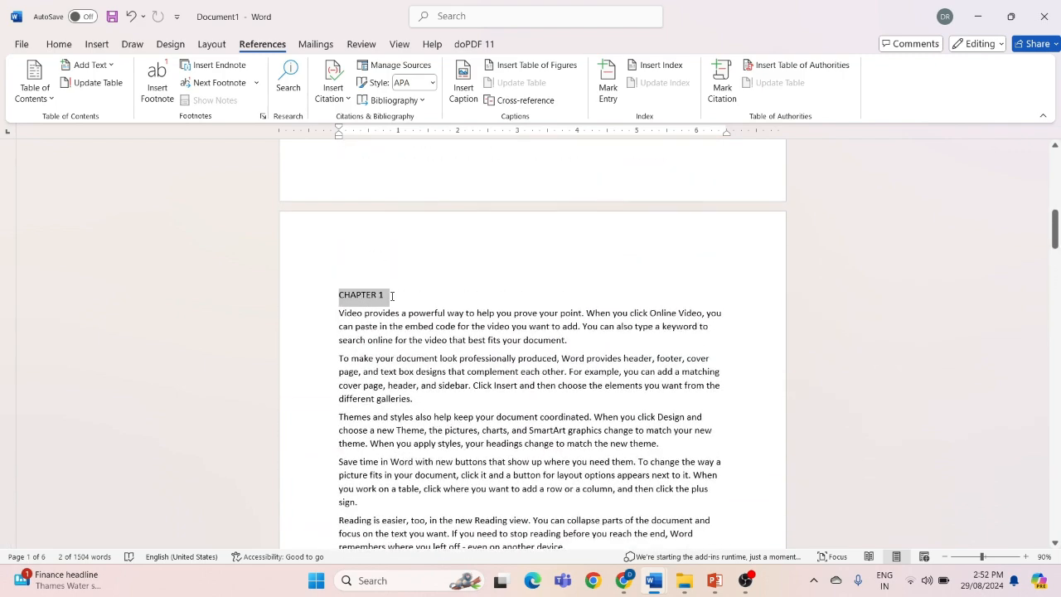
pyautogui.click(104, 67)
pyautogui.click(101, 106)
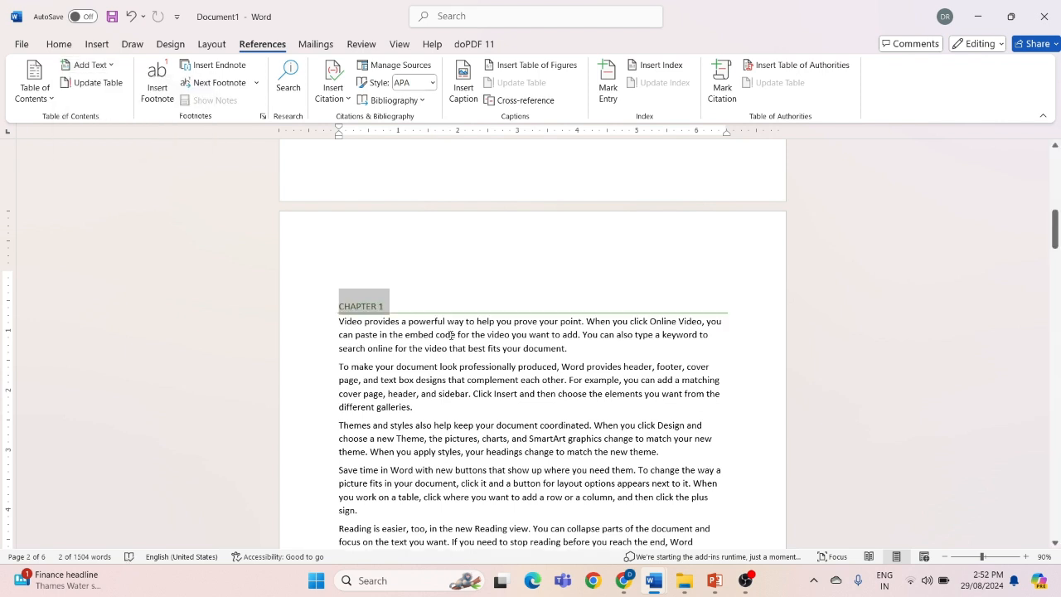
pyautogui.click(464, 387)
# Insert the Automatic Table 2 table of contents on the blank first page
pyautogui.scroll(5, 464, 387)
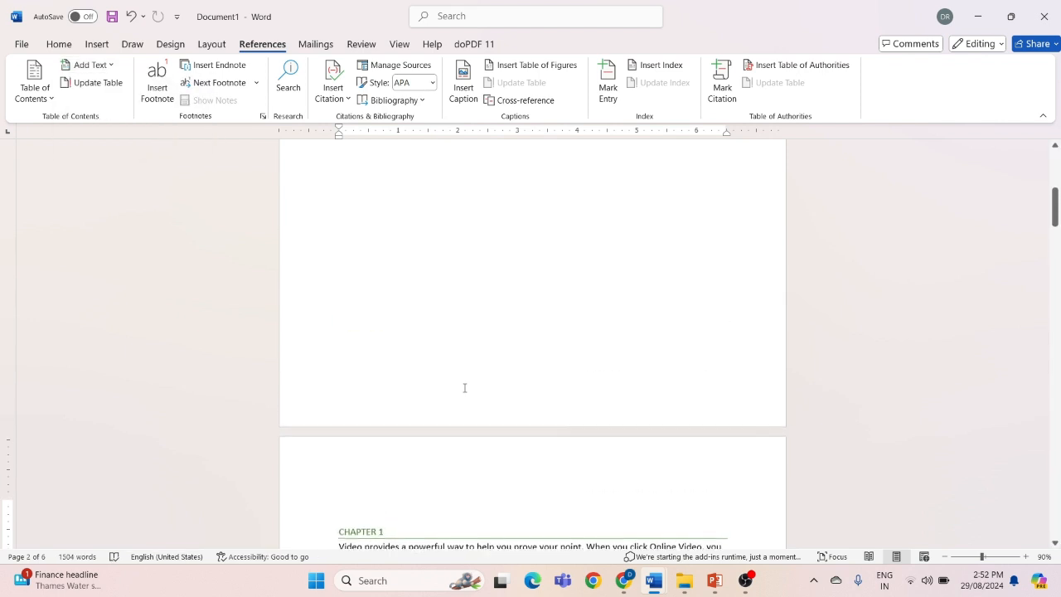
pyautogui.scroll(1, 464, 387)
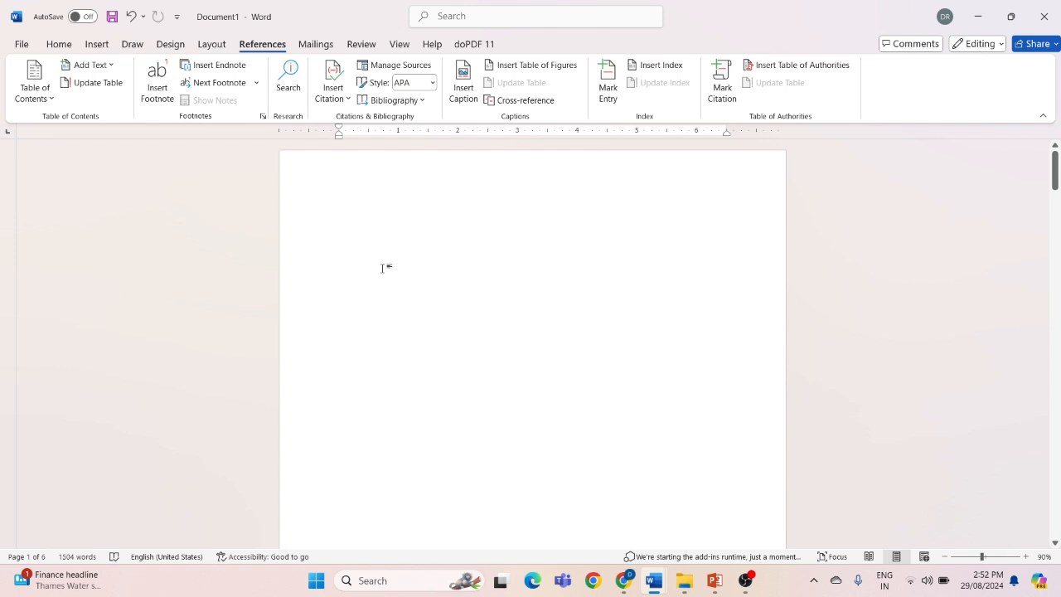
pyautogui.click(40, 99)
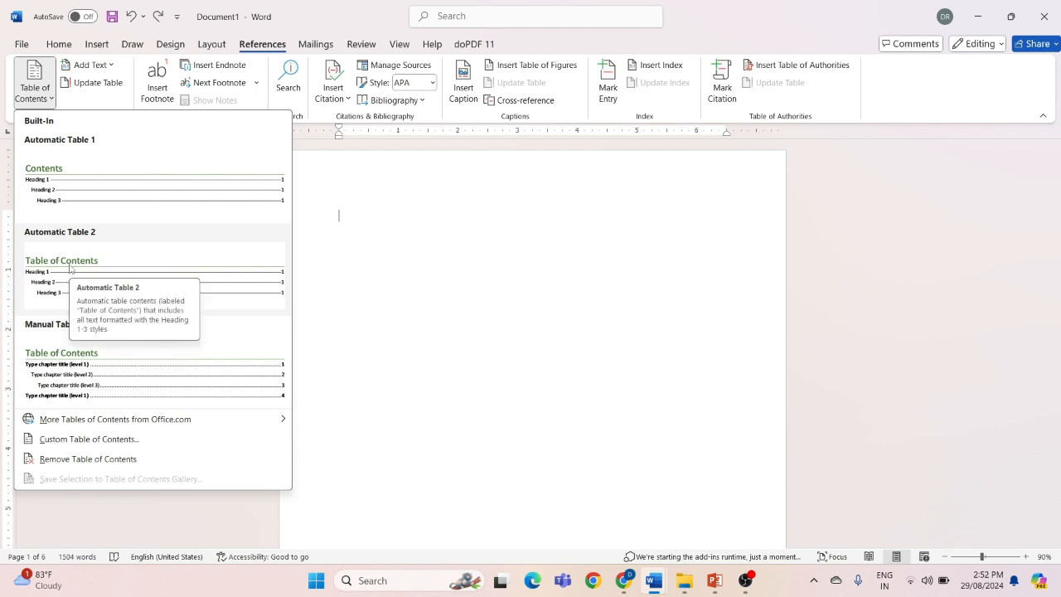
pyautogui.click(69, 267)
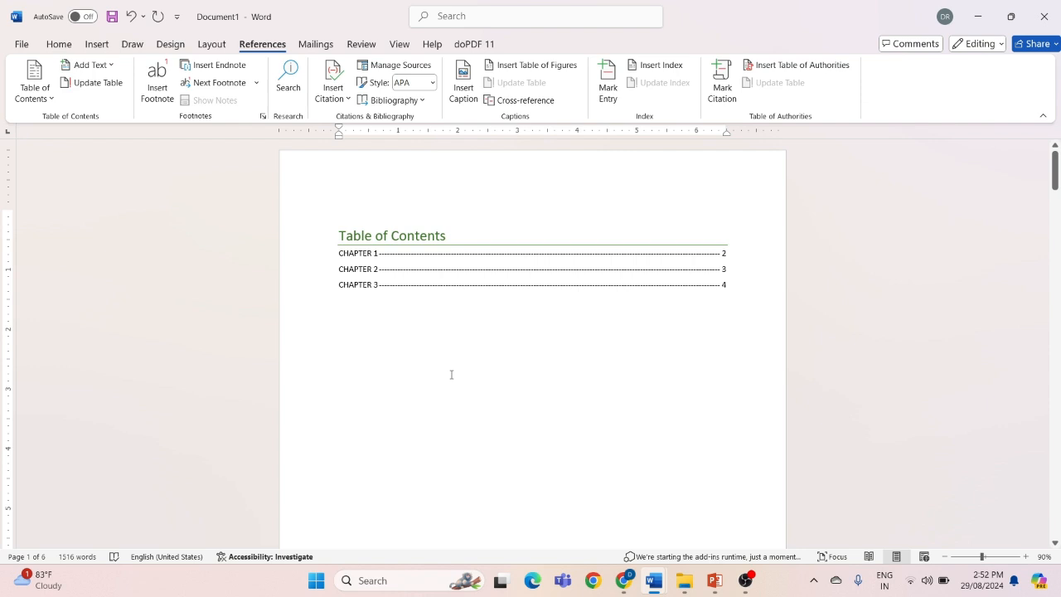
# Examine the table of contents up close and follow its CHAPTER 2 entry to that chapter
pyautogui.scroll(4, 452, 375)
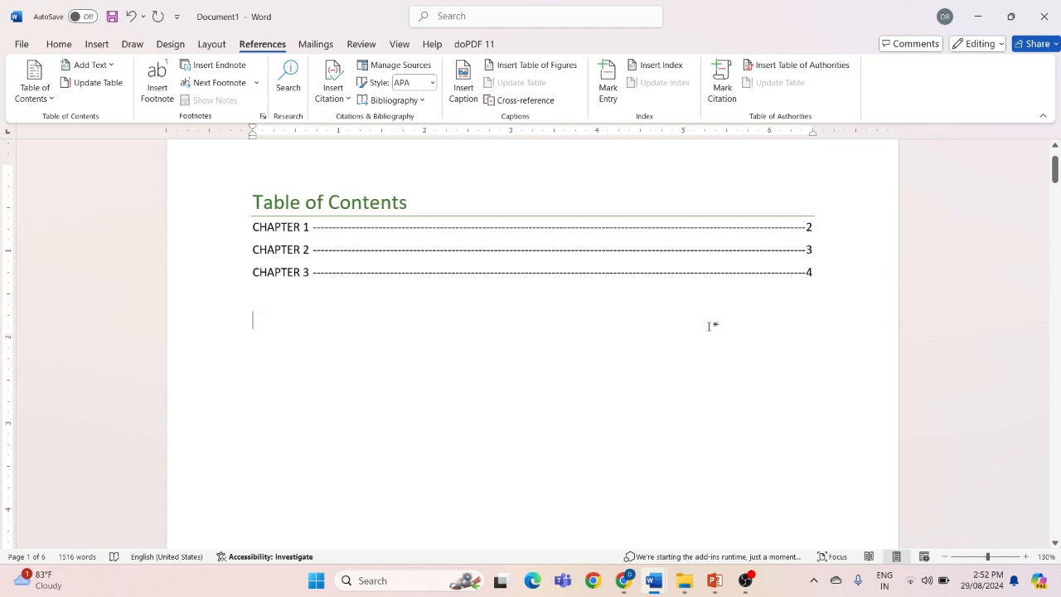
pyautogui.keyDown('ctrl'); pyautogui.scroll(-2, 709, 325); pyautogui.keyUp('ctrl')
pyautogui.keyDown('ctrl'); pyautogui.scroll(-2, 709, 325); pyautogui.keyUp('ctrl')
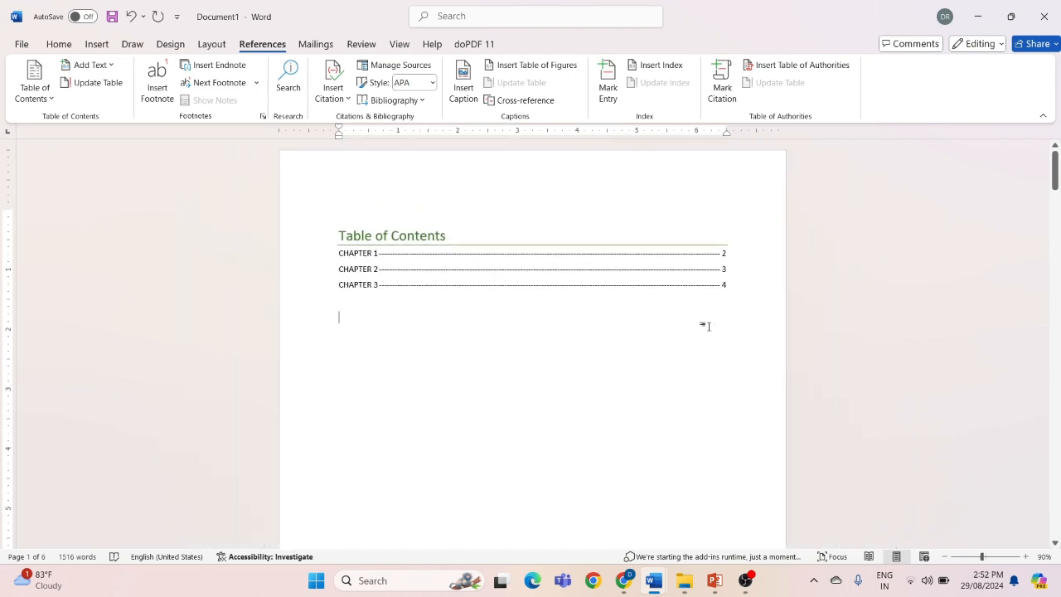
pyautogui.keyDown('ctrl'); pyautogui.scroll(4, 709, 325); pyautogui.keyUp('ctrl')
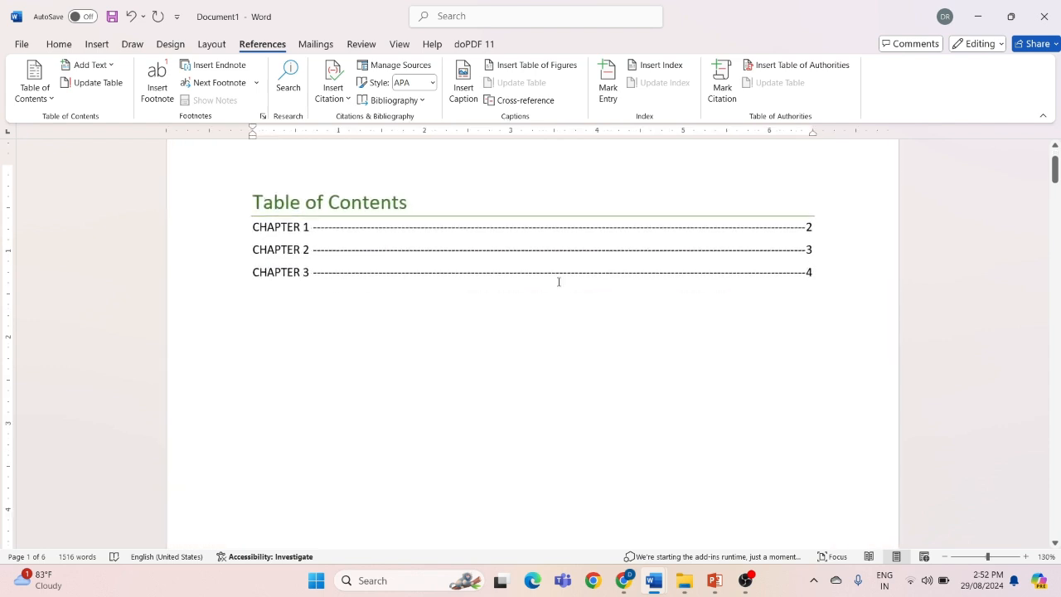
pyautogui.keyDown('ctrl'); pyautogui.click(289, 256); pyautogui.keyUp('ctrl')
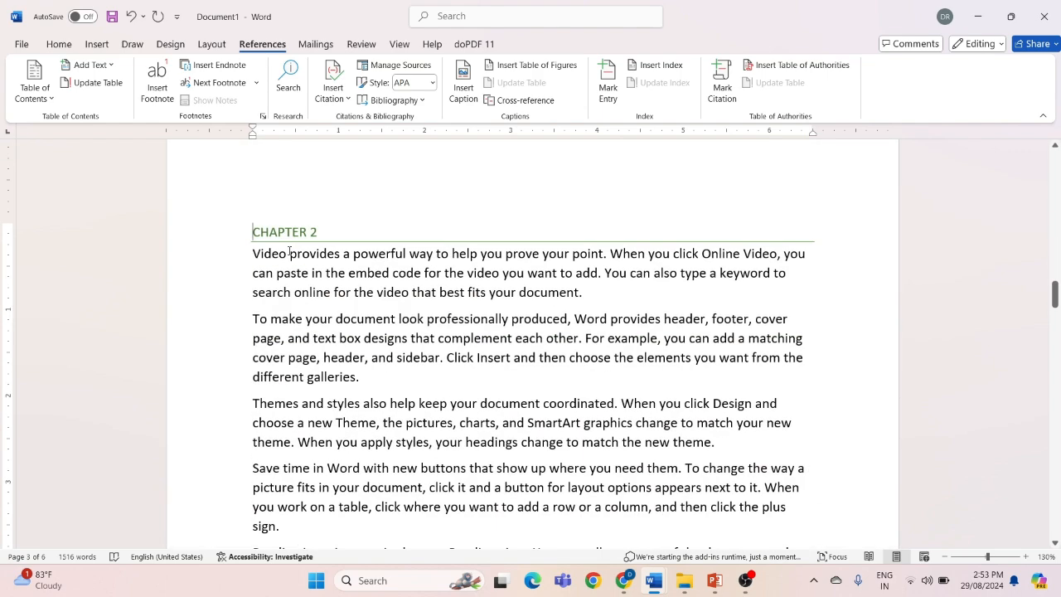
# Add the line "1ST POINT" below the CHAPTER 1 heading, leaving two blank lines between them
pyautogui.scroll(10, 290, 253)
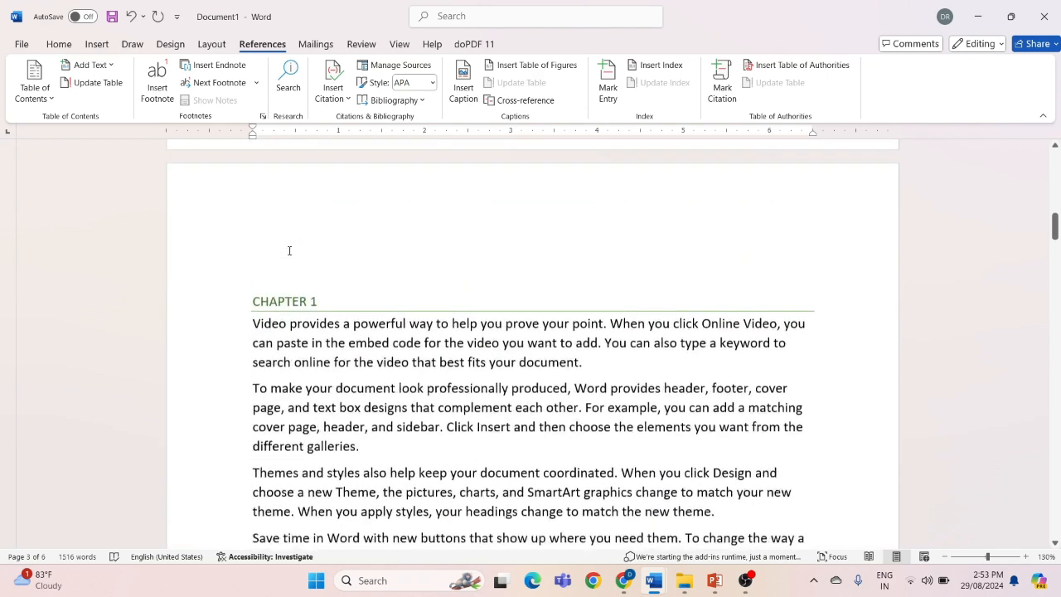
pyautogui.scroll(-2, 289, 250)
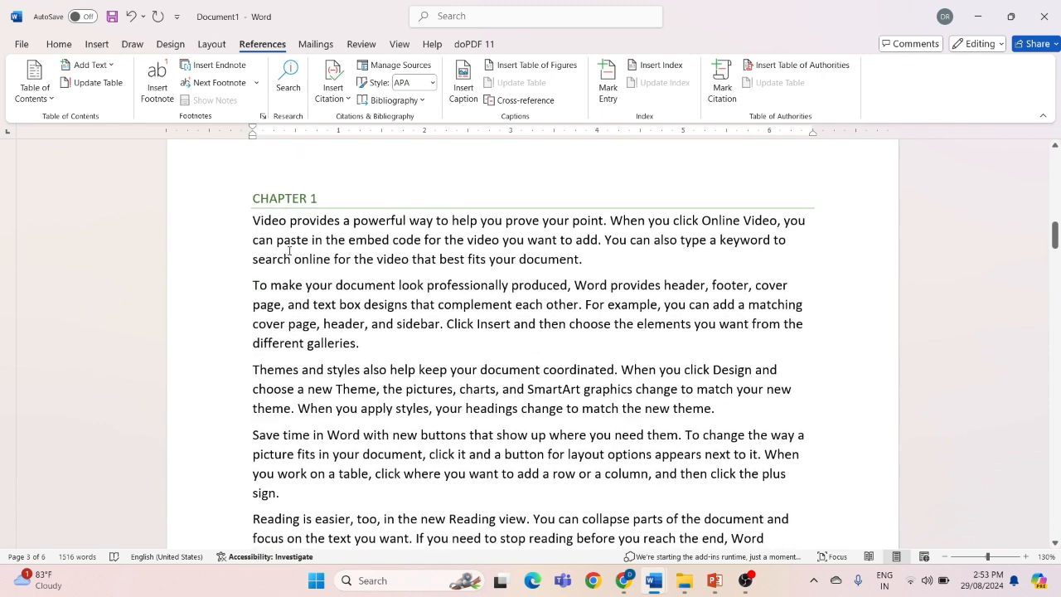
pyautogui.click(834, 203)
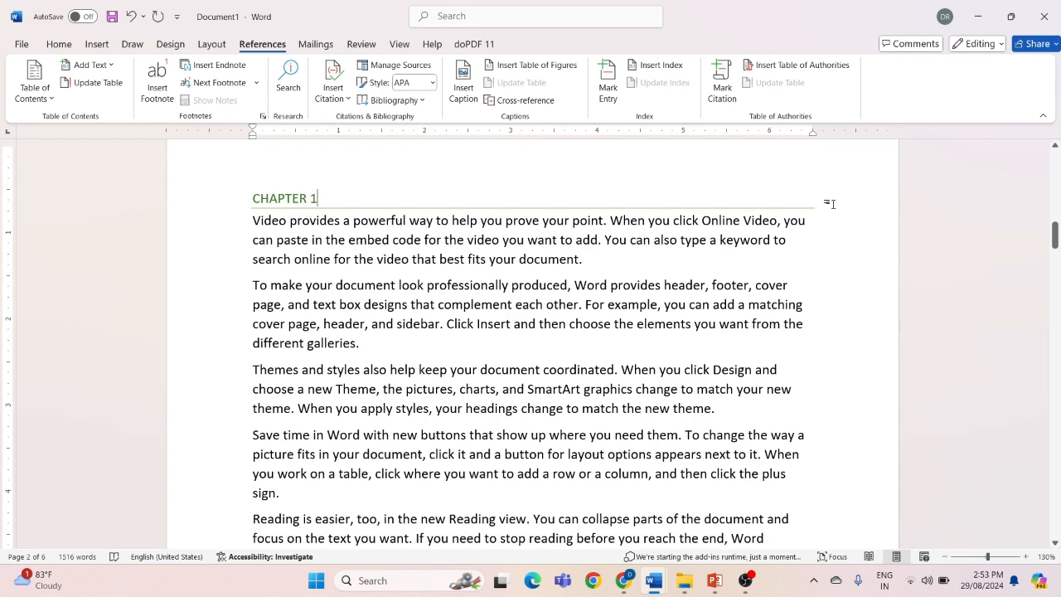
pyautogui.press('Return')
pyautogui.press('Return')
pyautogui.press('Return')
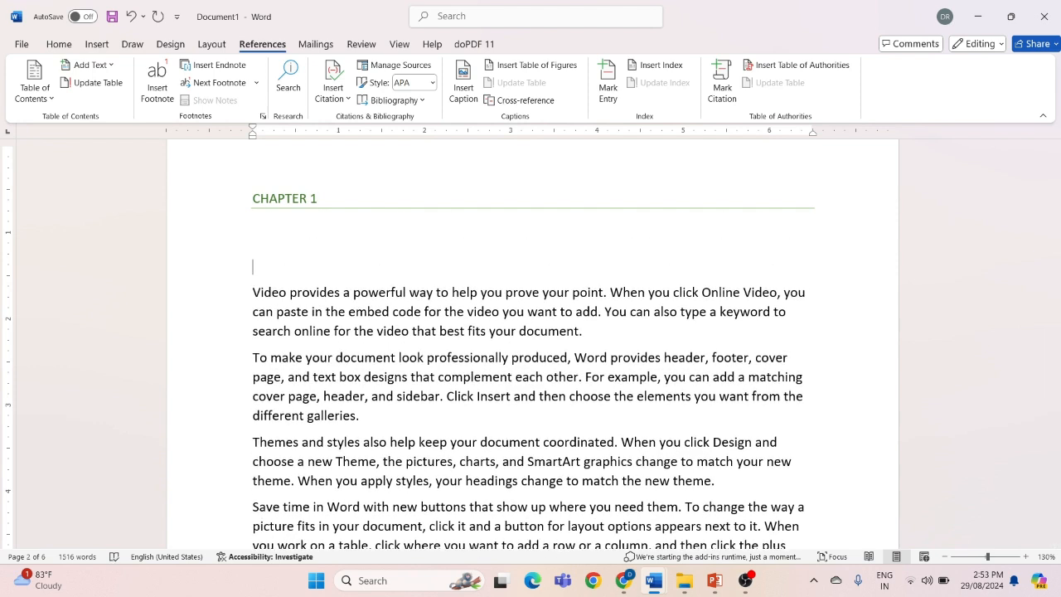
pyautogui.write('1ST POINT')
pyautogui.click(681, 330)
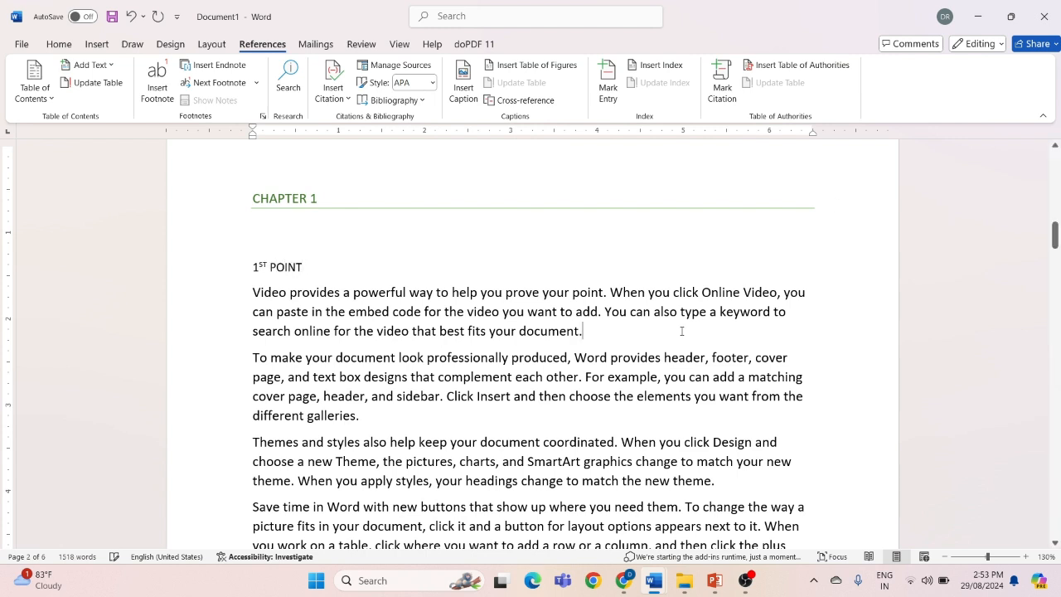
# Mark the 1ST POINT line under CHAPTER 1 as a Level 2 entry for the table of contents
pyautogui.moveTo(255, 267)
pyautogui.moveTo(256, 267); pyautogui.dragTo(307, 270)
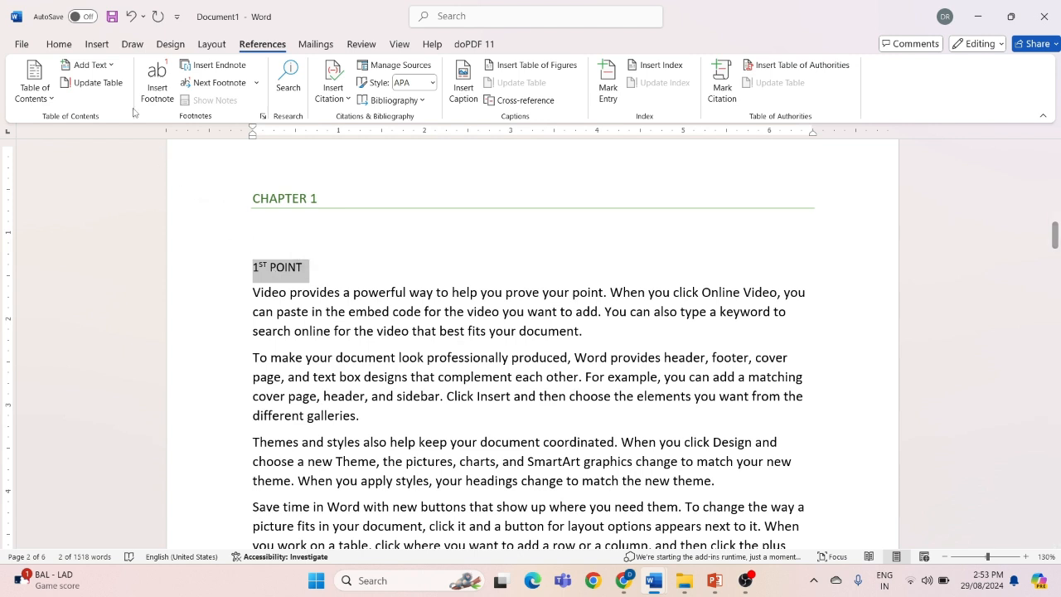
pyautogui.click(106, 65)
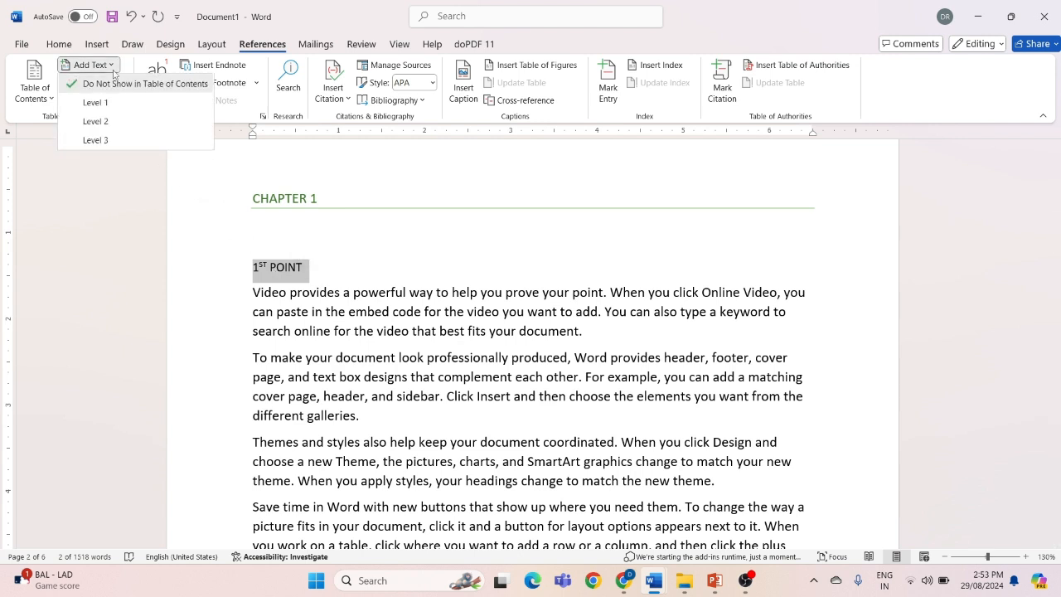
pyautogui.click(110, 122)
pyautogui.click(328, 351)
# Update the entire table of contents so it includes the new Level 2 entry
pyautogui.scroll(5, 329, 350)
pyautogui.scroll(5, 328, 351)
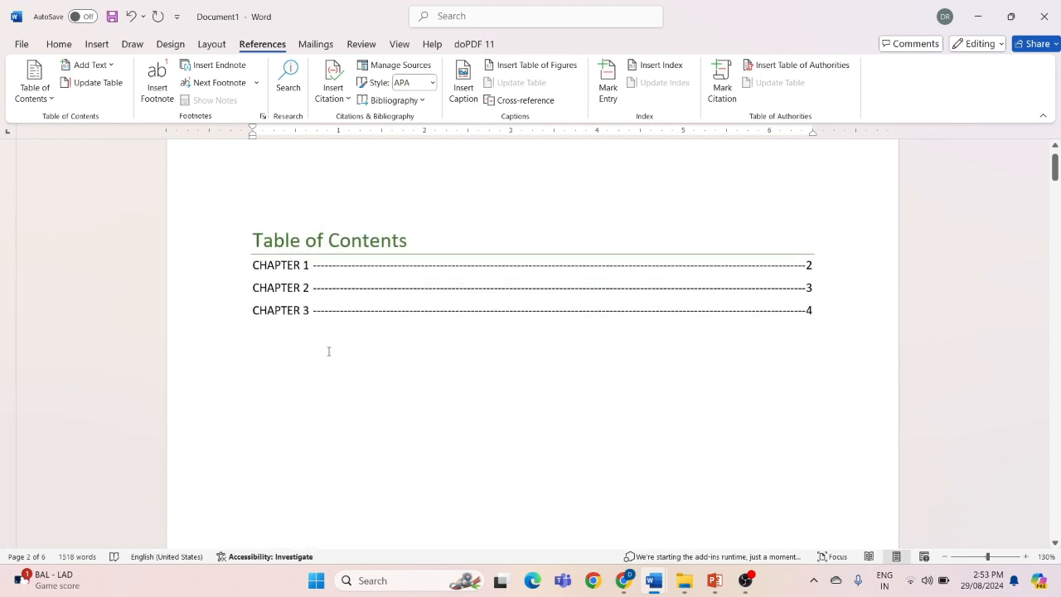
pyautogui.scroll(-1, 328, 351)
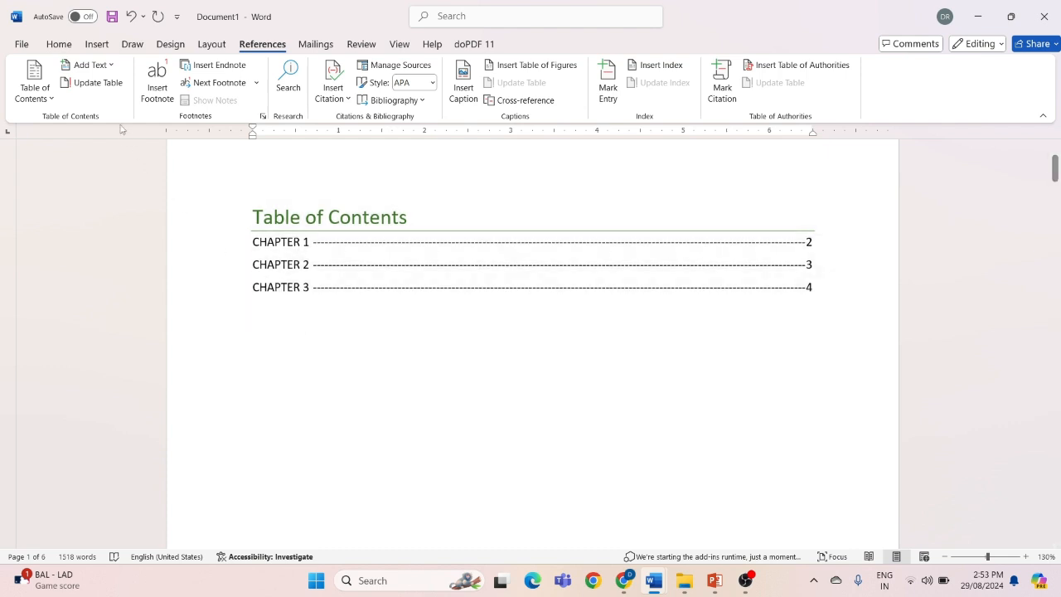
pyautogui.click(91, 83)
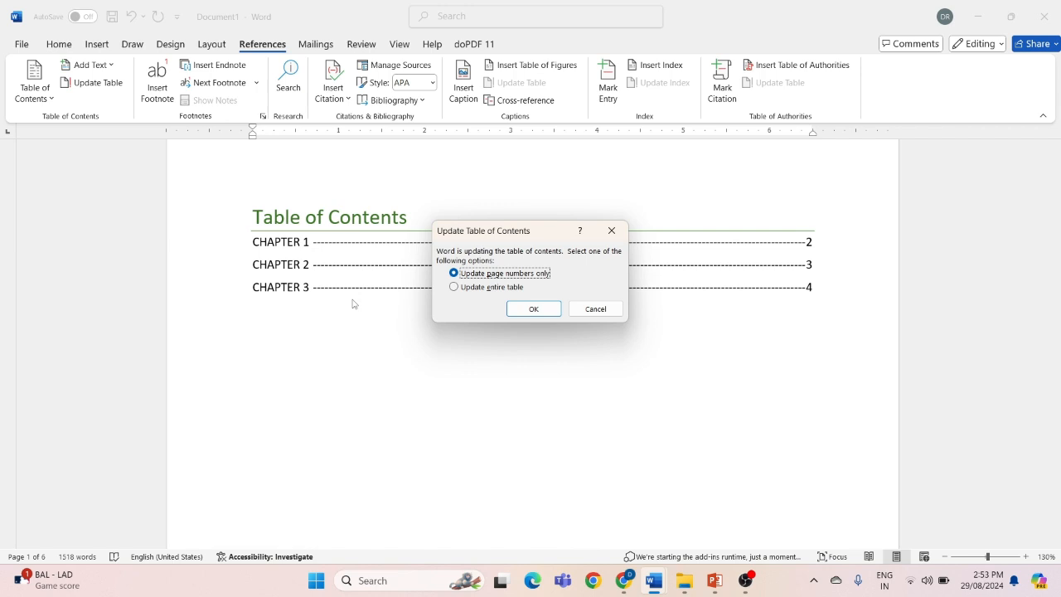
pyautogui.click(479, 293)
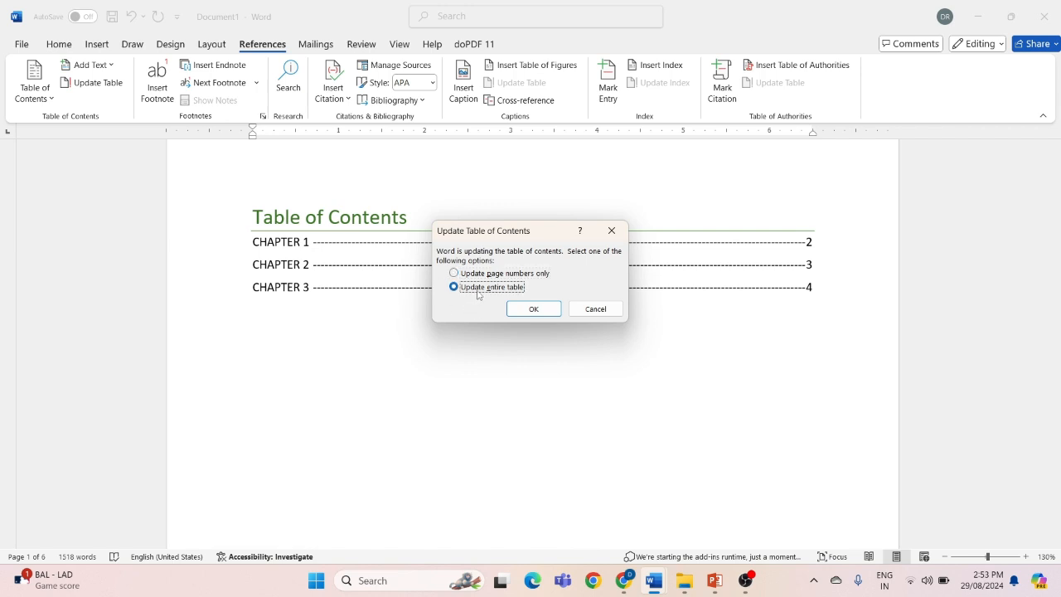
pyautogui.click(516, 308)
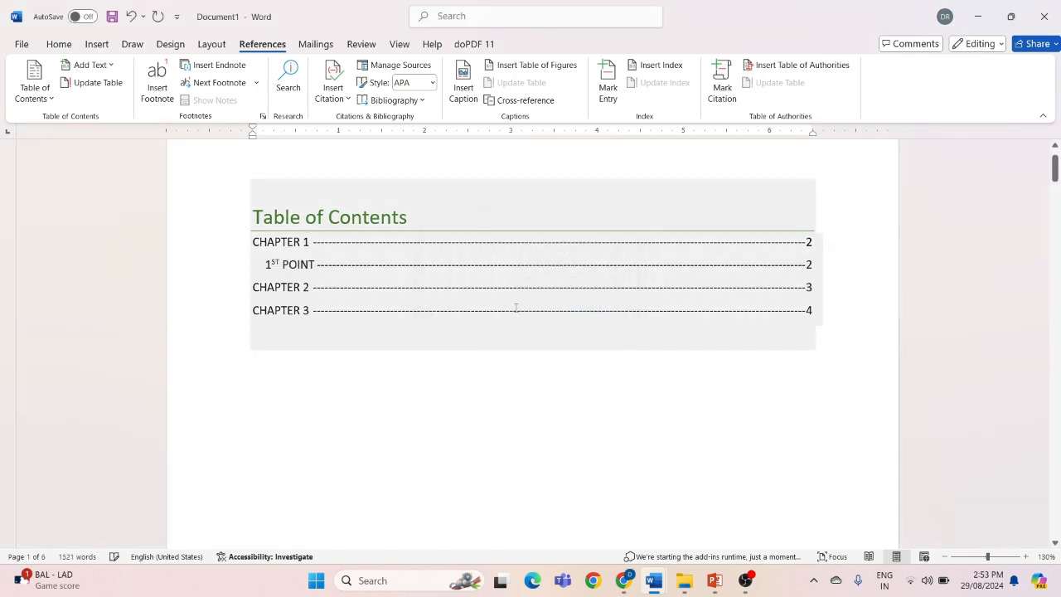
pyautogui.click(407, 391)
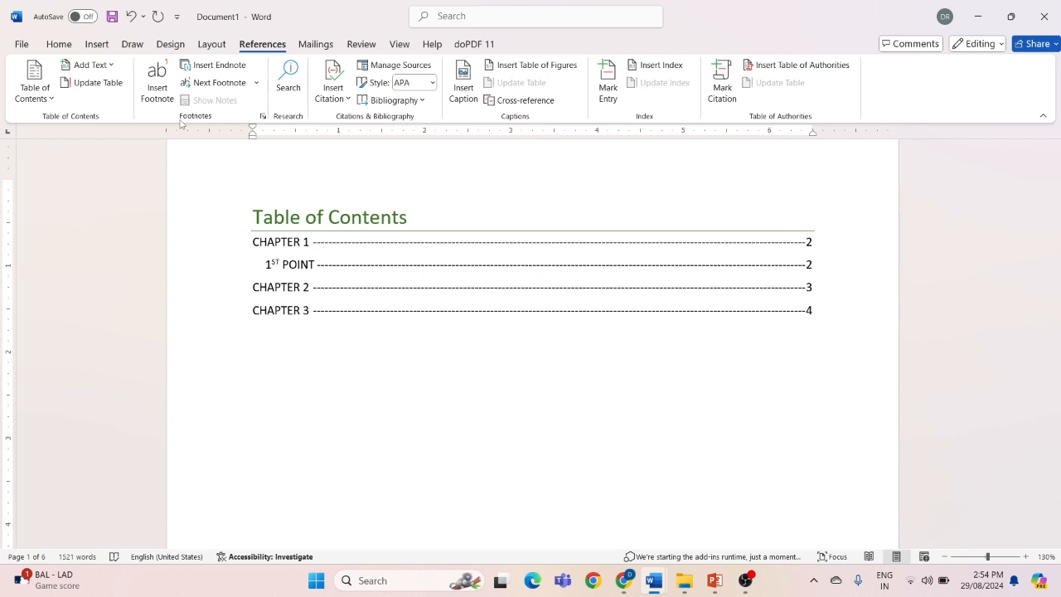
# Insert a footnote at the end of the "Save time in Word" paragraph under CHAPTER 1, after "sign."
pyautogui.scroll(-1, 398, 343)
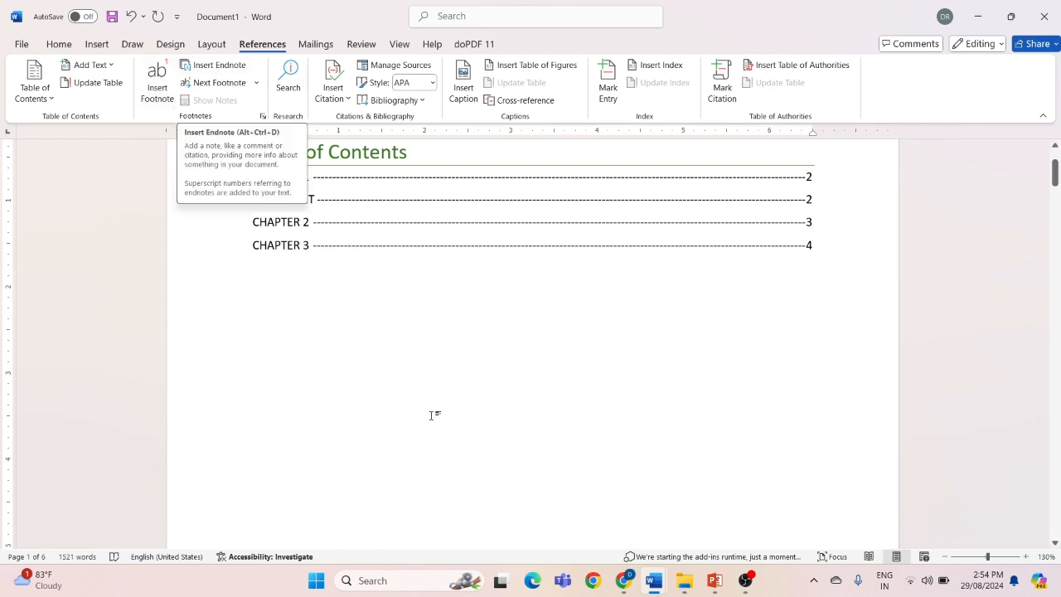
pyautogui.scroll(-10, 432, 415)
pyautogui.scroll(-8, 432, 415)
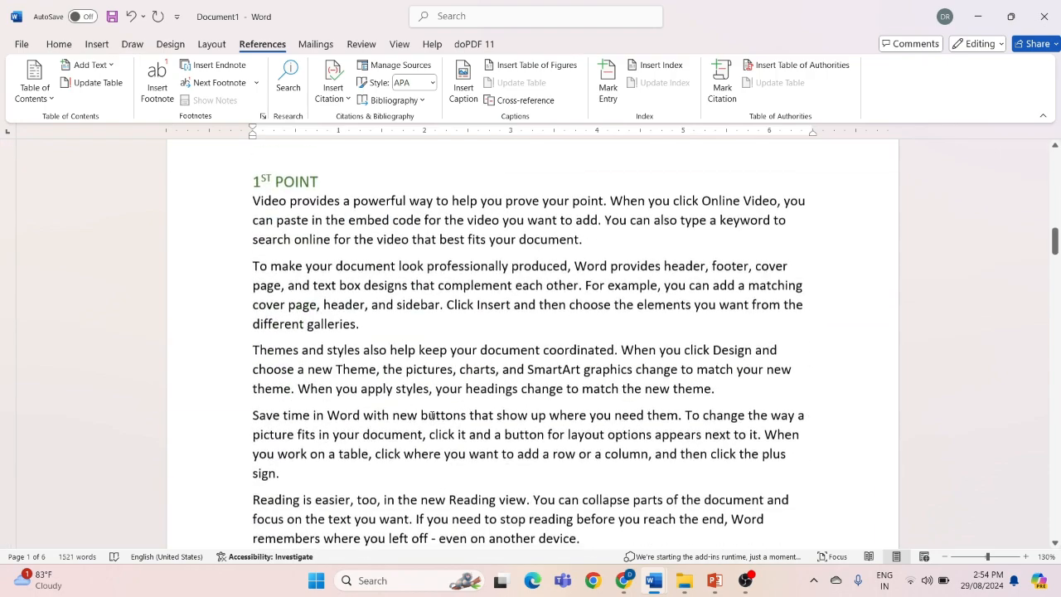
pyautogui.scroll(-2, 476, 335)
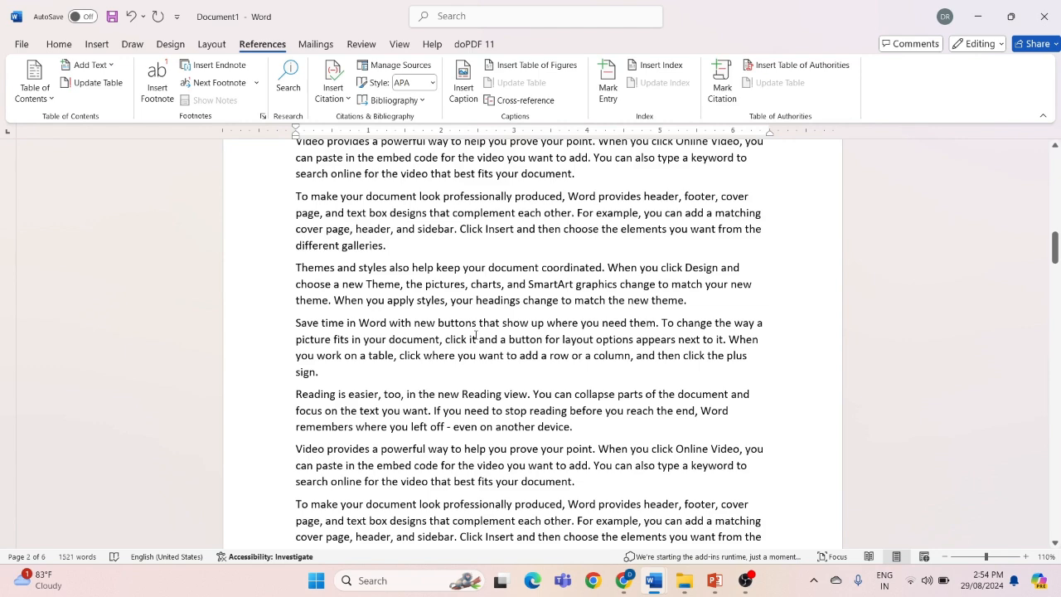
pyautogui.scroll(2, 476, 335)
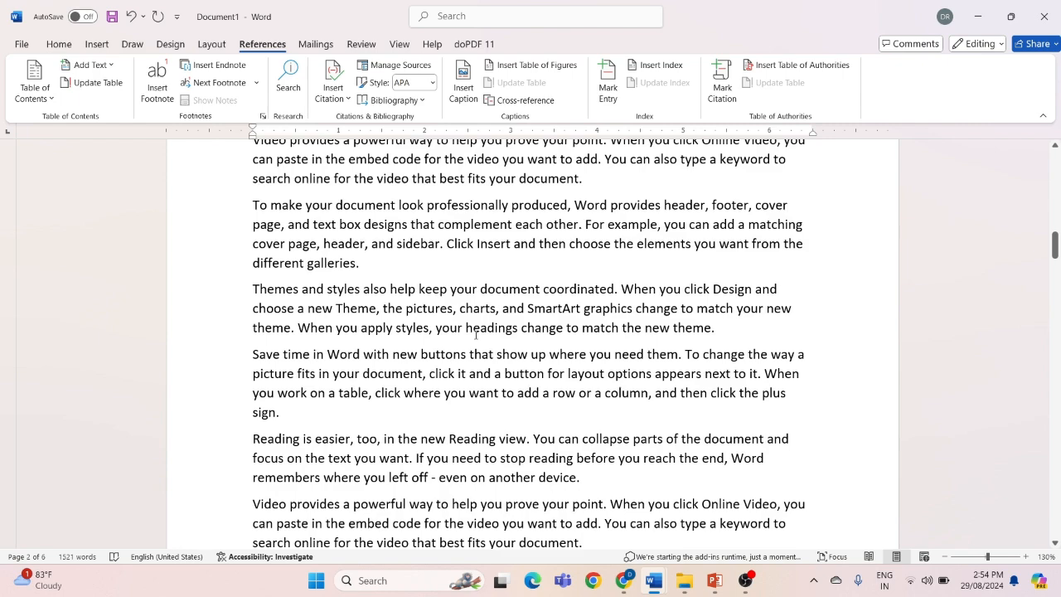
pyautogui.scroll(-2, 476, 335)
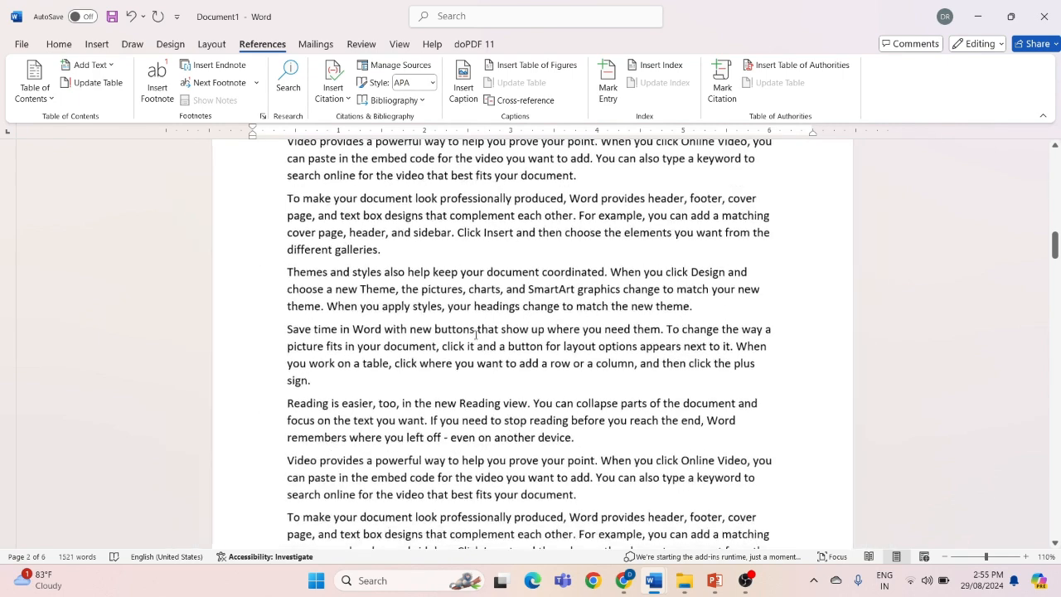
pyautogui.scroll(3, 476, 335)
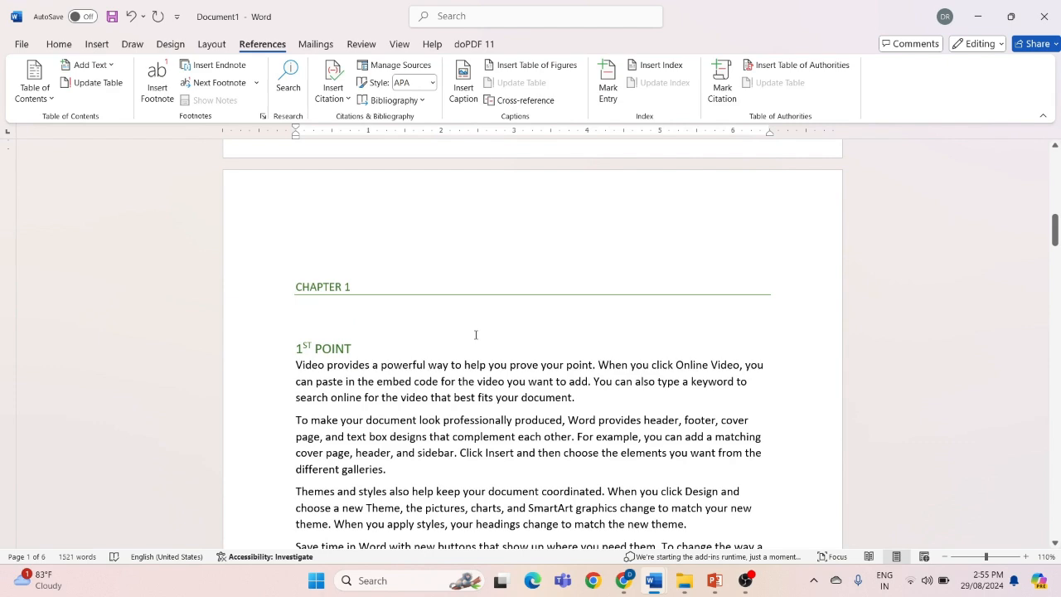
pyautogui.scroll(-8, 476, 335)
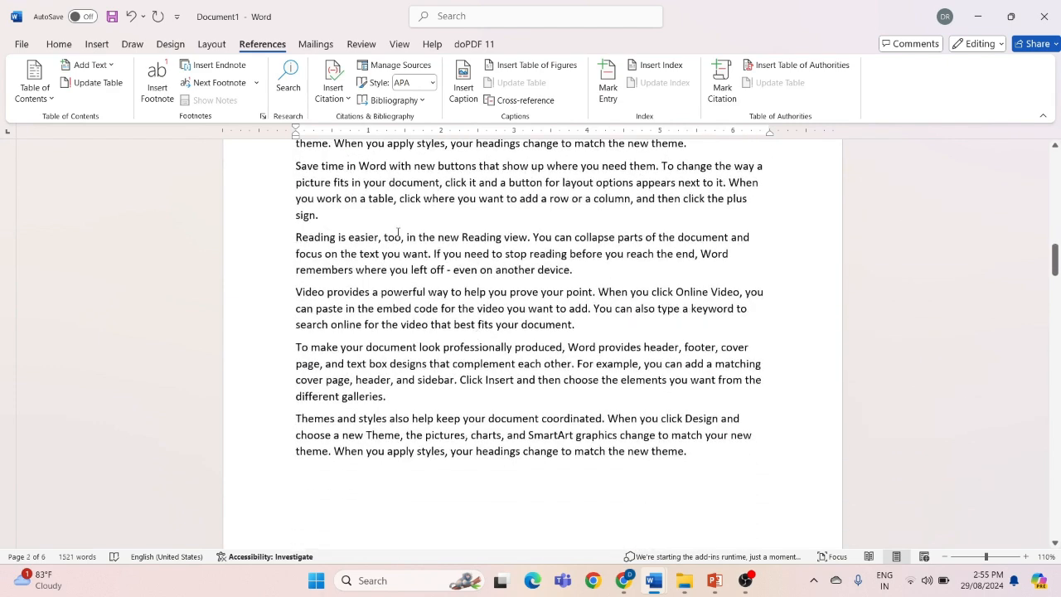
pyautogui.click(325, 214)
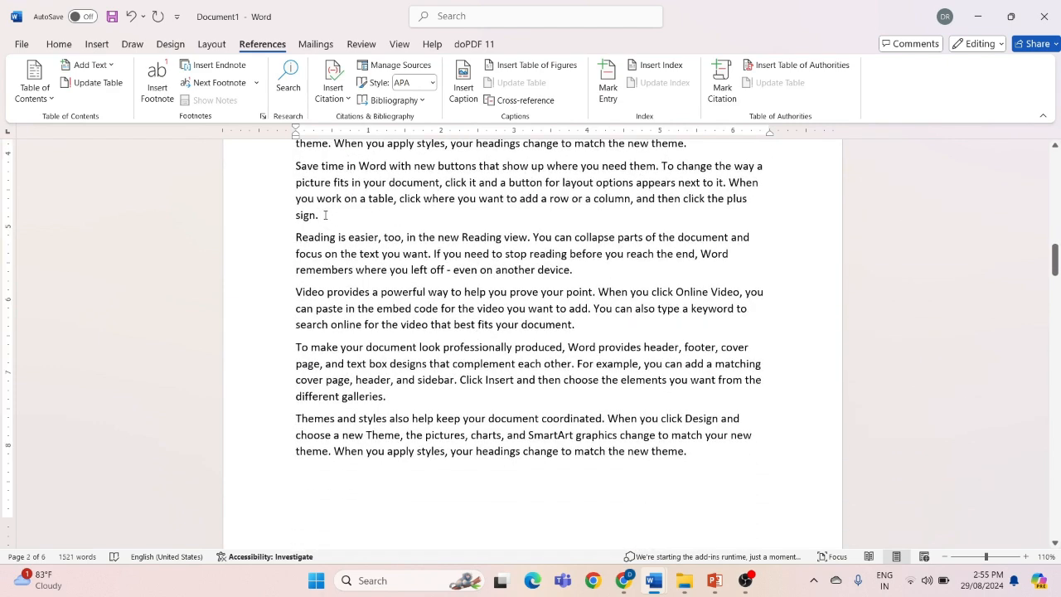
pyautogui.scroll(2, 326, 215)
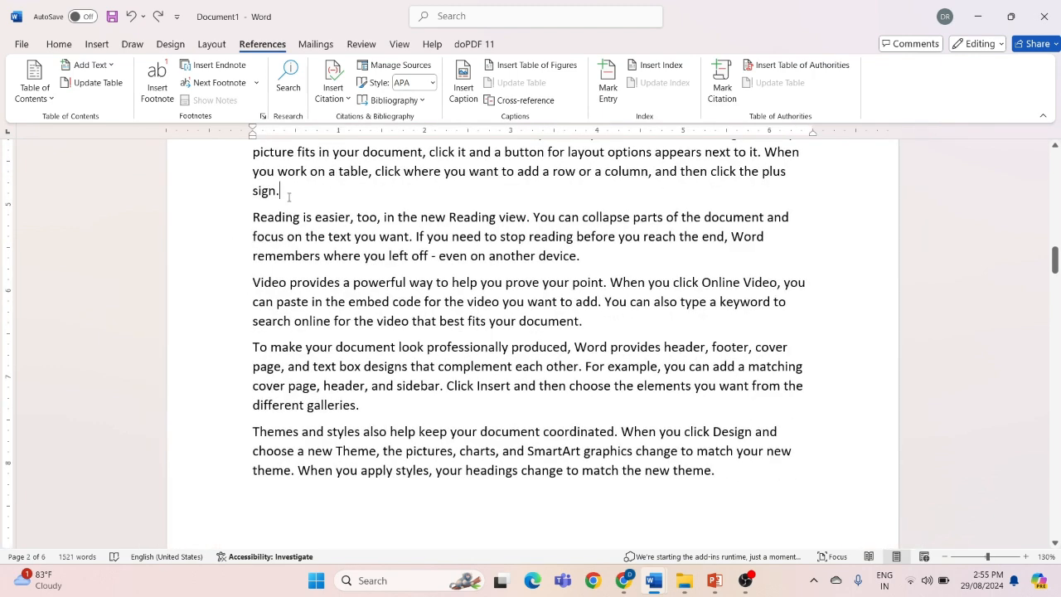
pyautogui.click(158, 87)
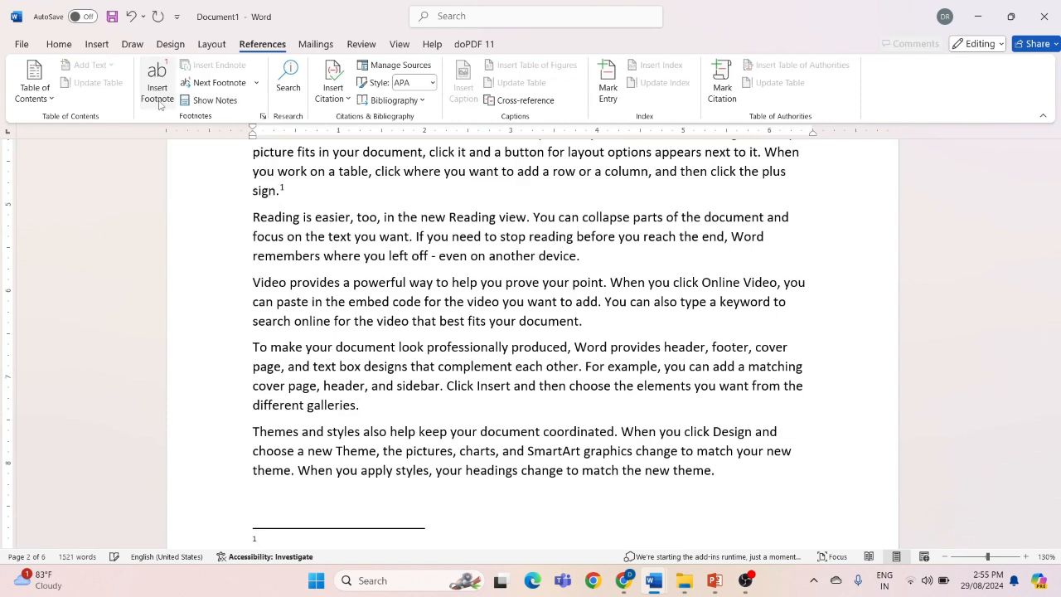
# Enter "I WILL ADD SOME POINTS HERE" as the footnote text at the foot of the CHAPTER 1 page
pyautogui.scroll(-3, 390, 319)
pyautogui.scroll(-3, 389, 319)
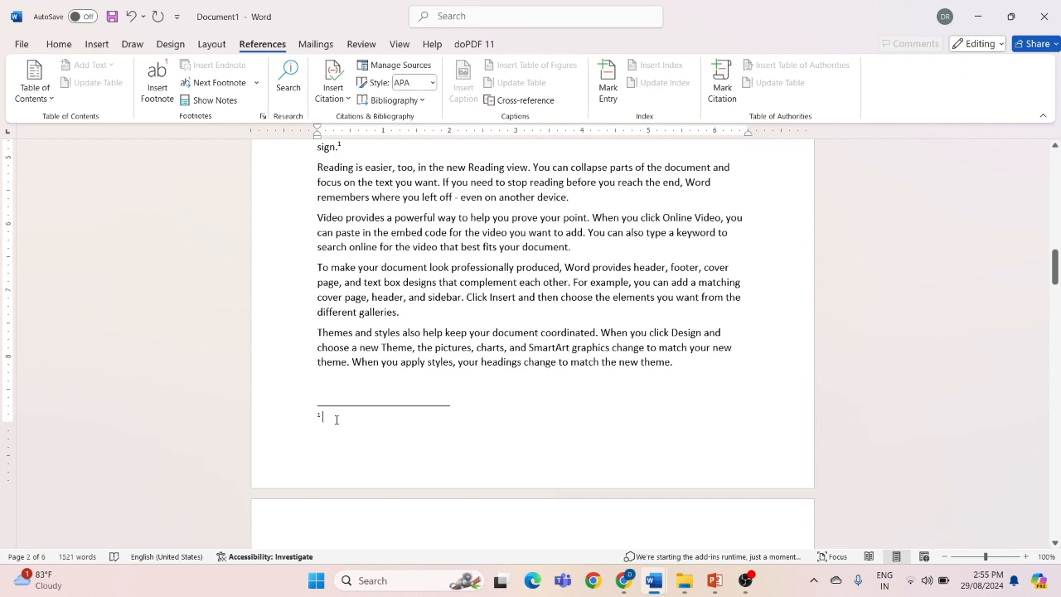
pyautogui.write('I WILL ')
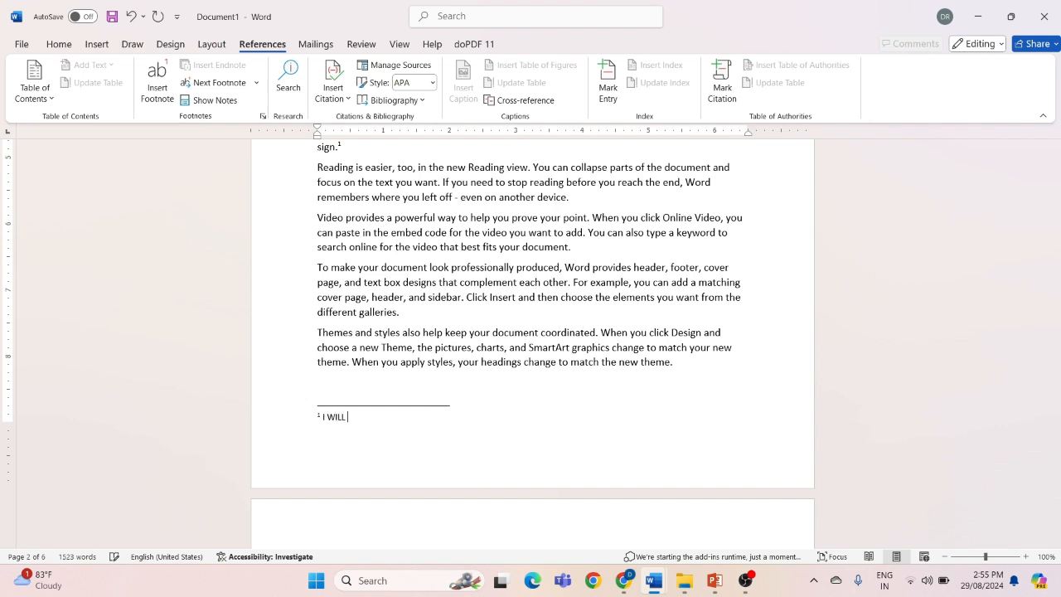
pyautogui.write('ADD SOME POINTS HERE')
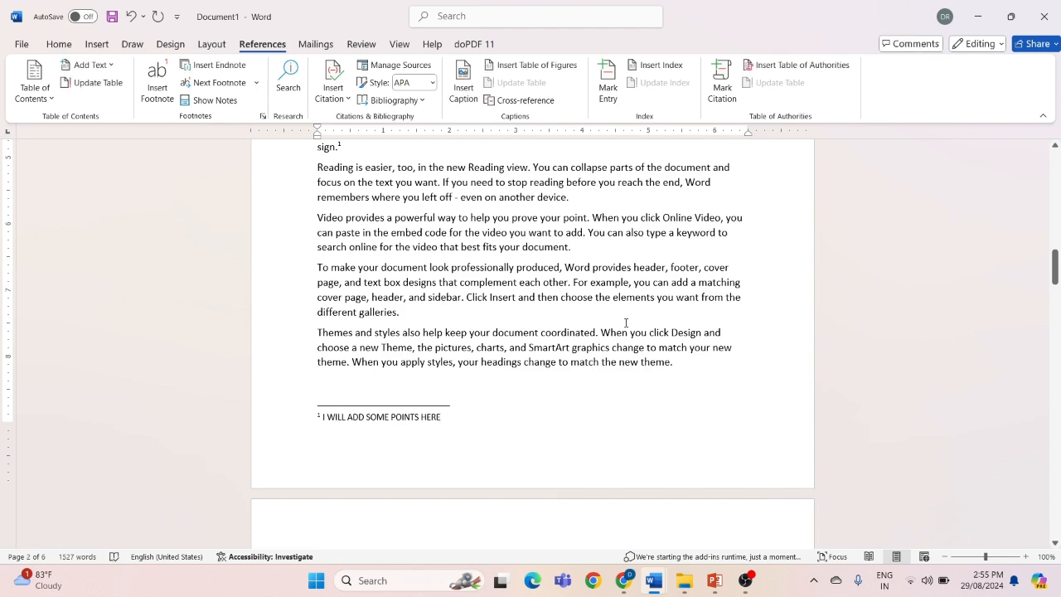
# Examine the footnote reference in the CHAPTER 1 text, its pop-up preview and the note at the page's foot
pyautogui.scroll(2, 626, 323)
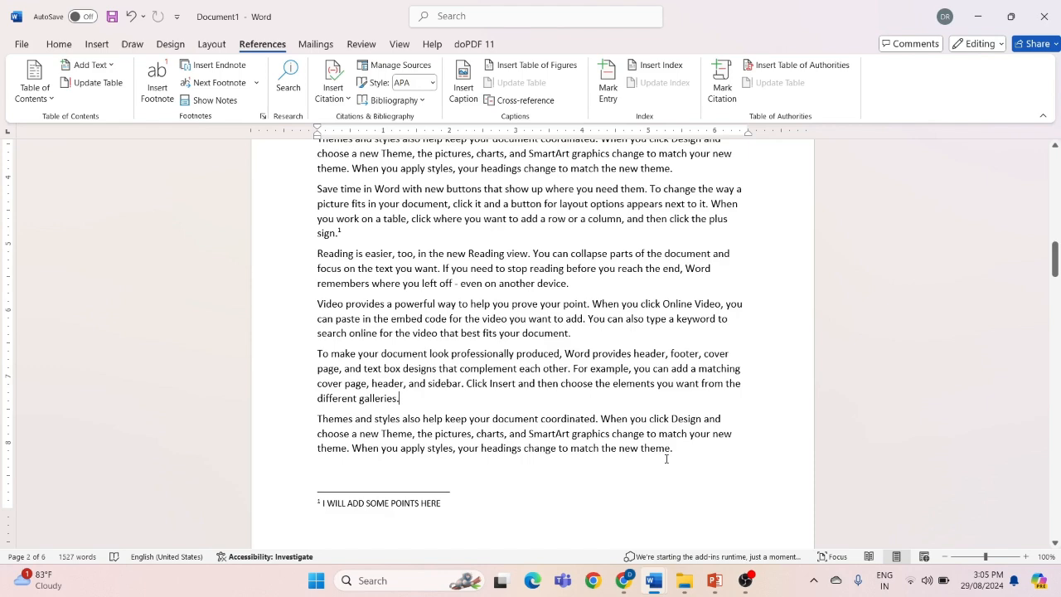
pyautogui.keyDown('ctrl'); pyautogui.scroll(3, 666, 459); pyautogui.keyUp('ctrl')
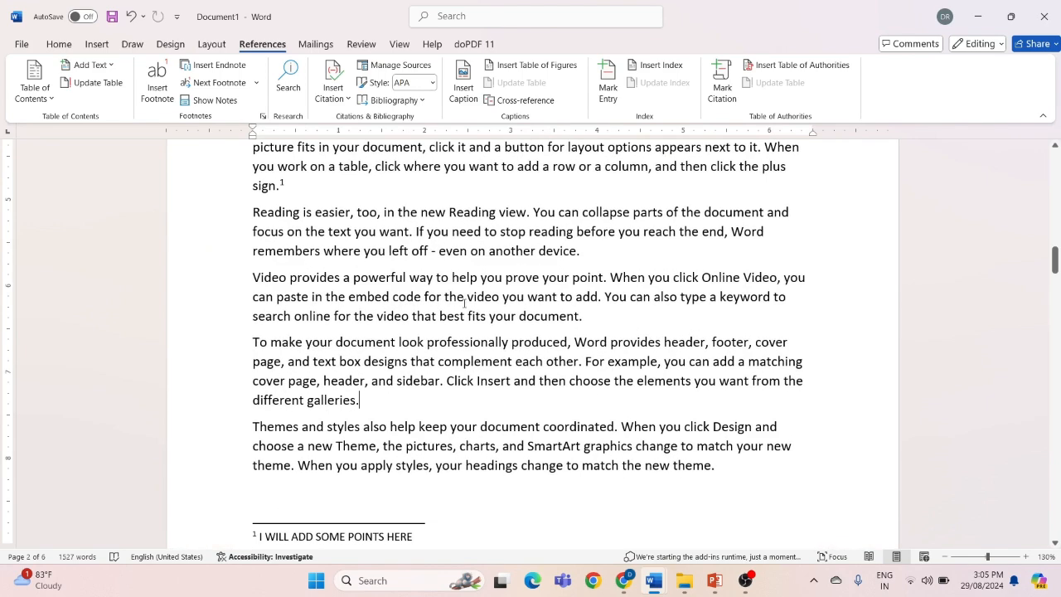
pyautogui.write('Save time in Word with new buttons that show up where you need them. To change the way a picture fits in your document, click it and a button for layout options appears next to it. When you work on a table, click where you want to add a row or a column, and then click the plus sign.')
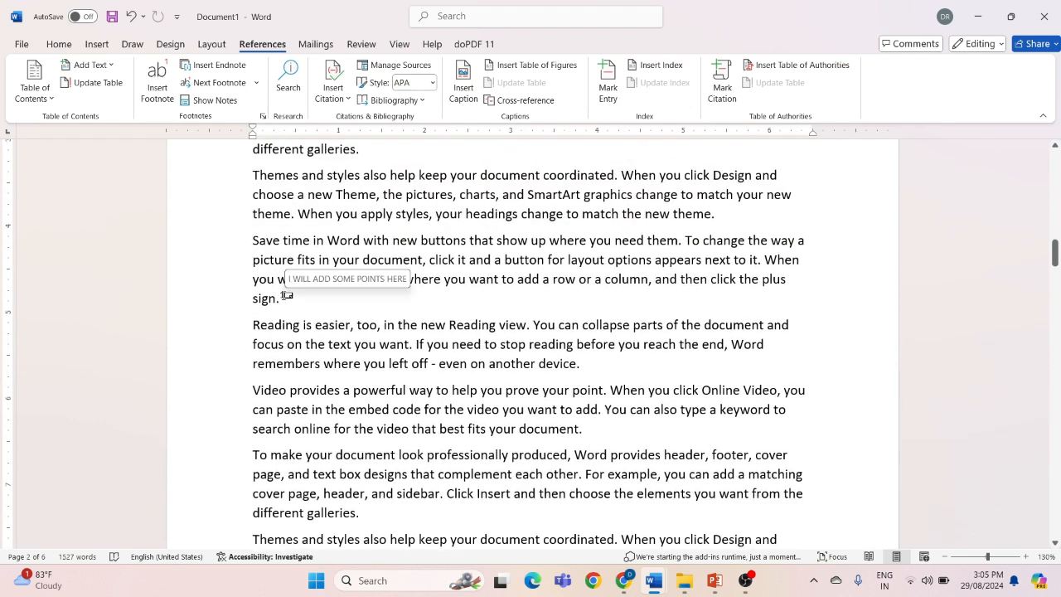
pyautogui.keyDown('ctrl'); pyautogui.scroll(-1, 287, 295); pyautogui.keyUp('ctrl')
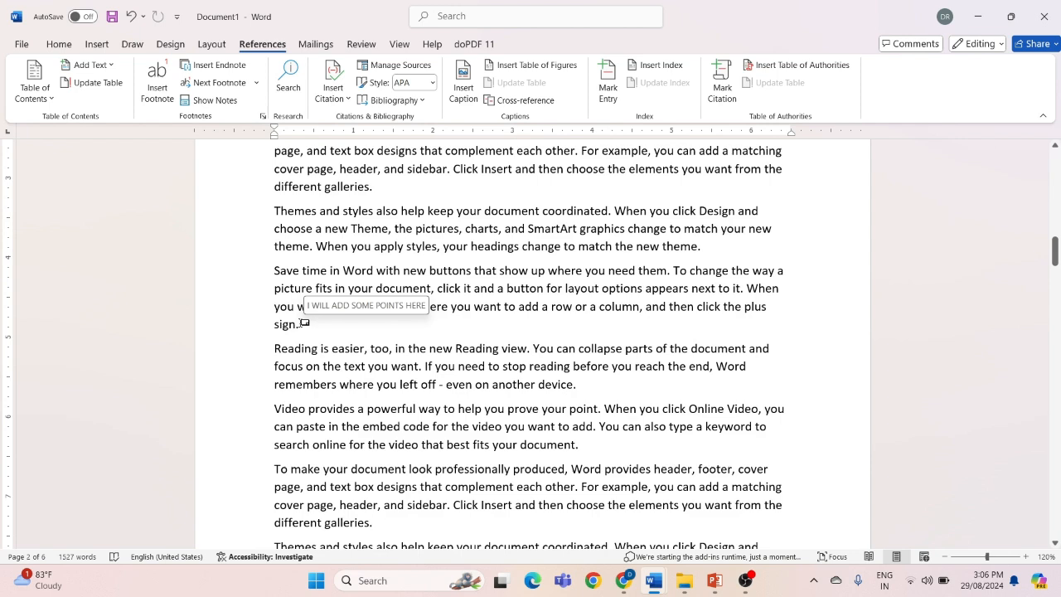
pyautogui.scroll(1, 571, 453)
pyautogui.keyDown('ctrl'); pyautogui.scroll(-1, 570, 452); pyautogui.keyUp('ctrl')
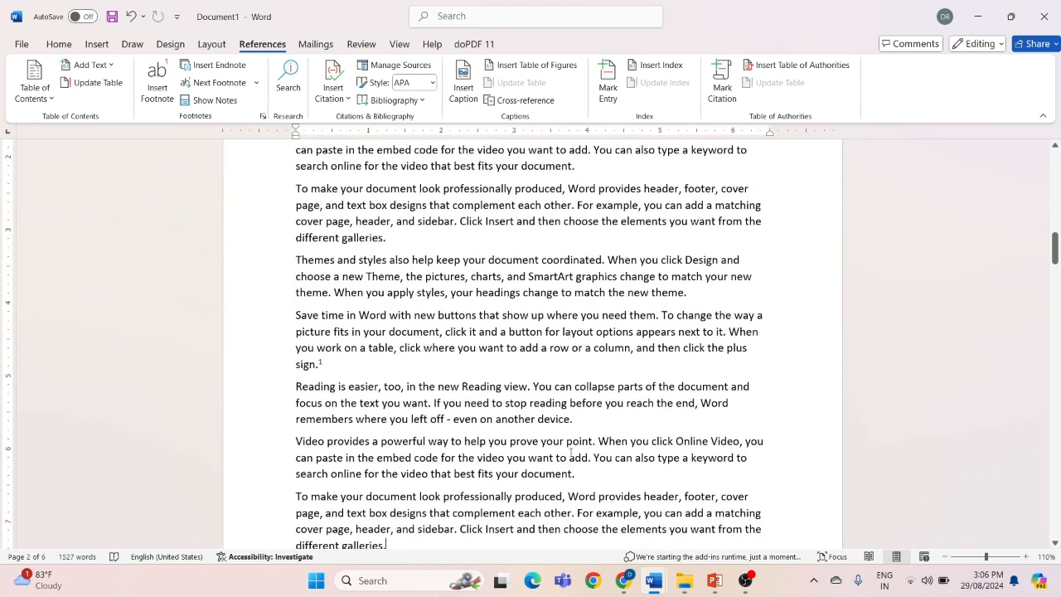
pyautogui.scroll(-3, 571, 453)
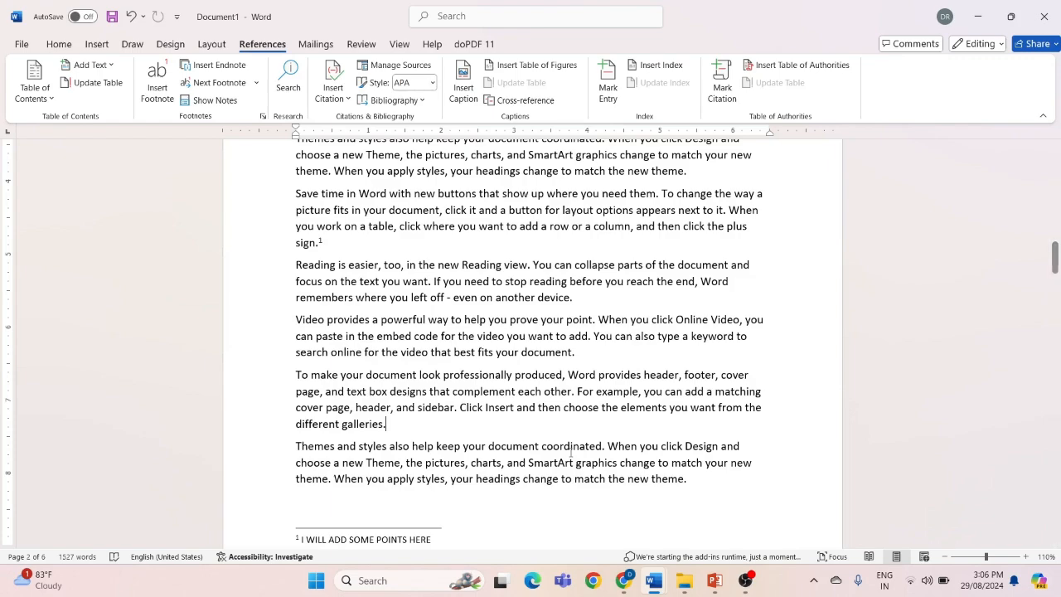
pyautogui.scroll(-15, 571, 452)
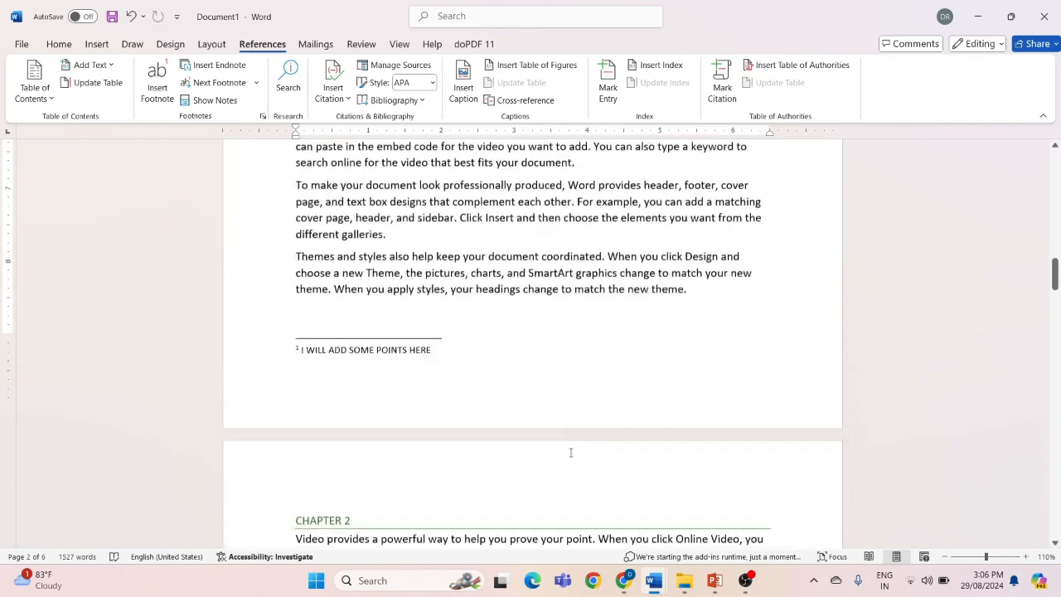
# Insert an endnote at the end of the second paragraph of CHAPTER 2, after "different galleries."
pyautogui.keyDown('ctrl'); pyautogui.scroll(2, 570, 453); pyautogui.keyUp('ctrl')
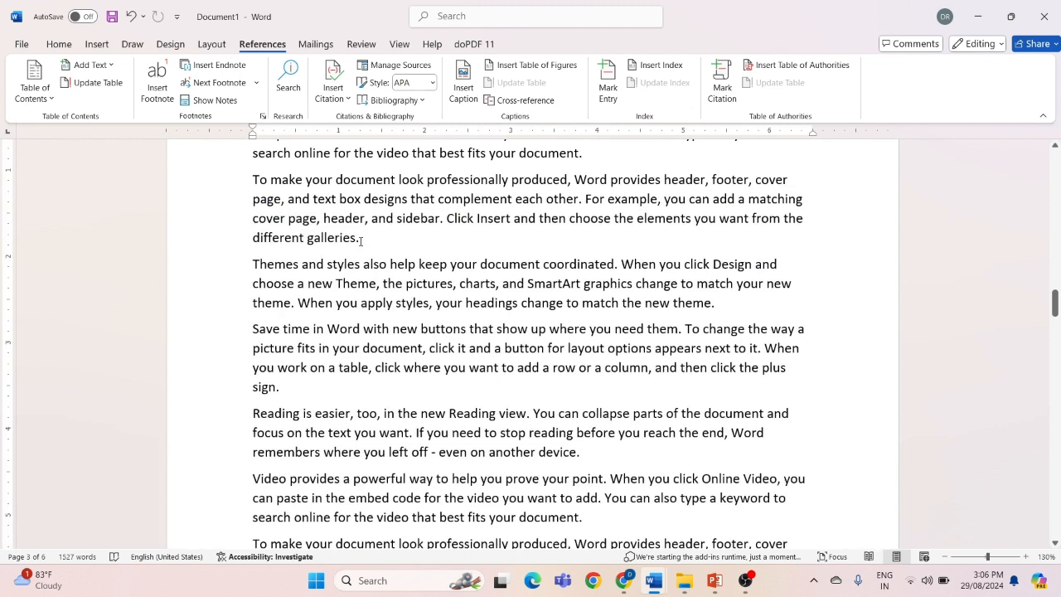
pyautogui.click(361, 239)
pyautogui.click(220, 68)
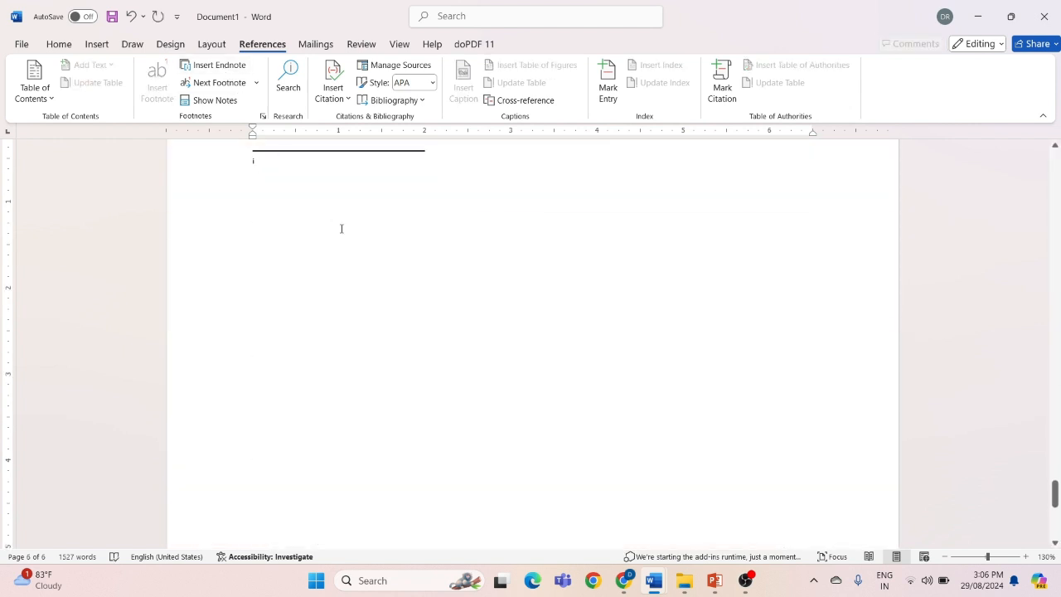
# Enter "I WILL CHECK THIS" as the endnote text at the end of the document and return to the body text
pyautogui.keyDown('ctrl'); pyautogui.scroll(-6, 341, 229); pyautogui.keyUp('ctrl')
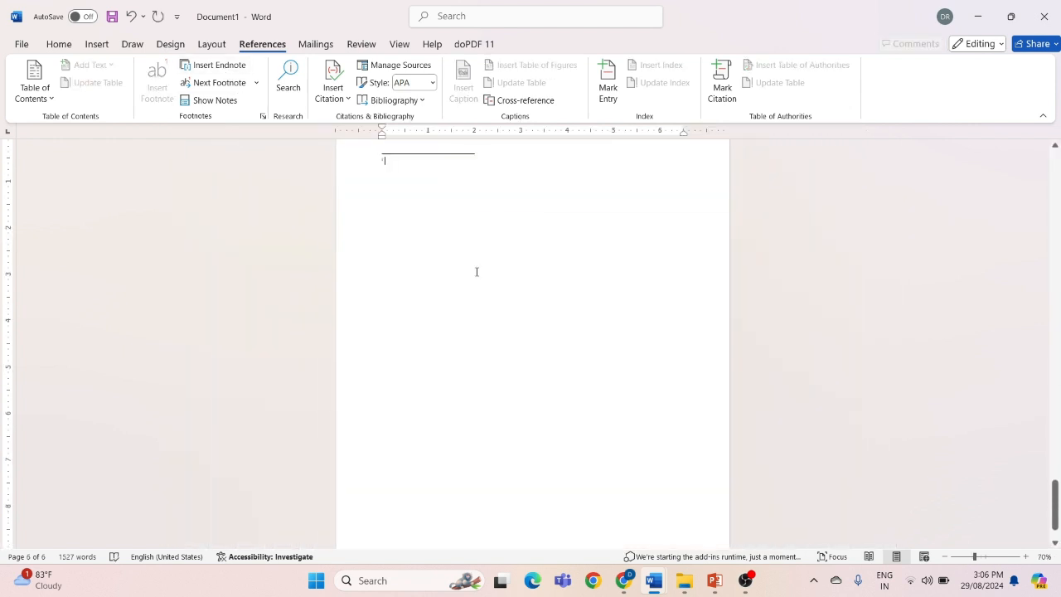
pyautogui.scroll(3, 476, 272)
pyautogui.scroll(-5, 477, 272)
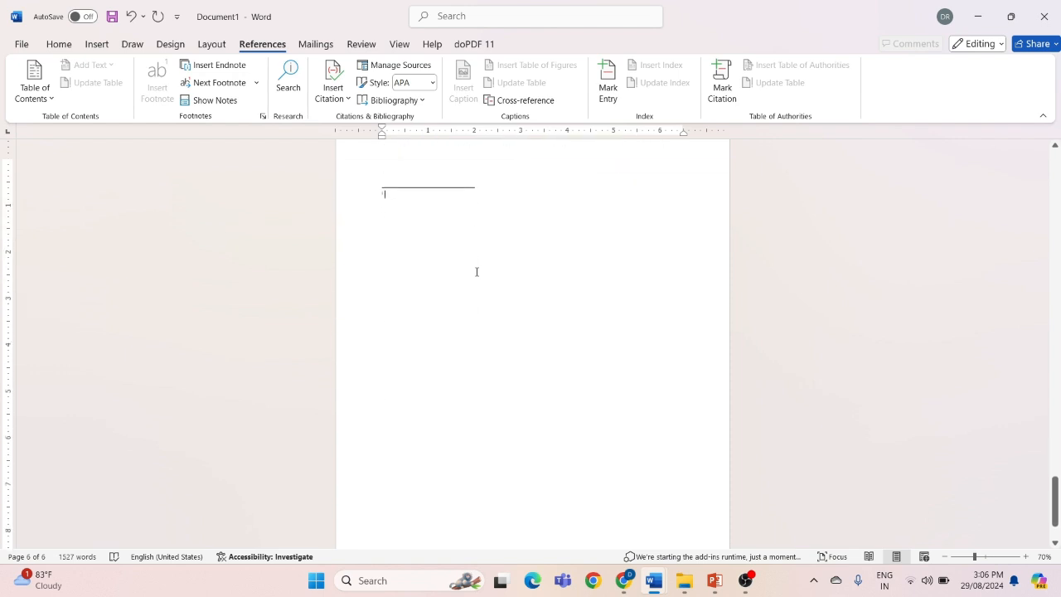
pyautogui.scroll(3, 477, 272)
pyautogui.keyDown('ctrl'); pyautogui.scroll(6, 477, 272); pyautogui.keyUp('ctrl')
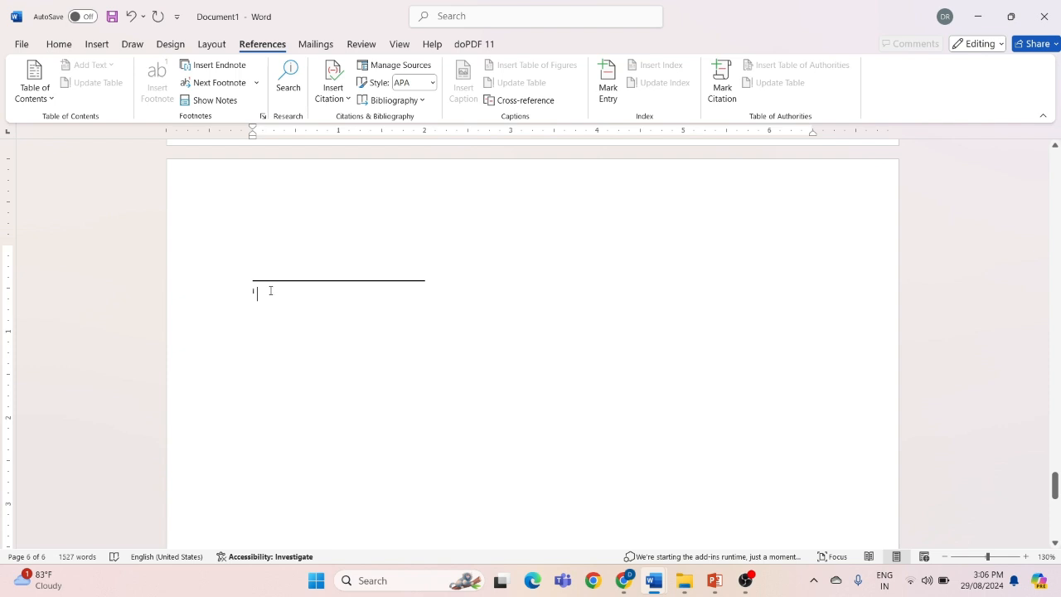
pyautogui.write('I W')
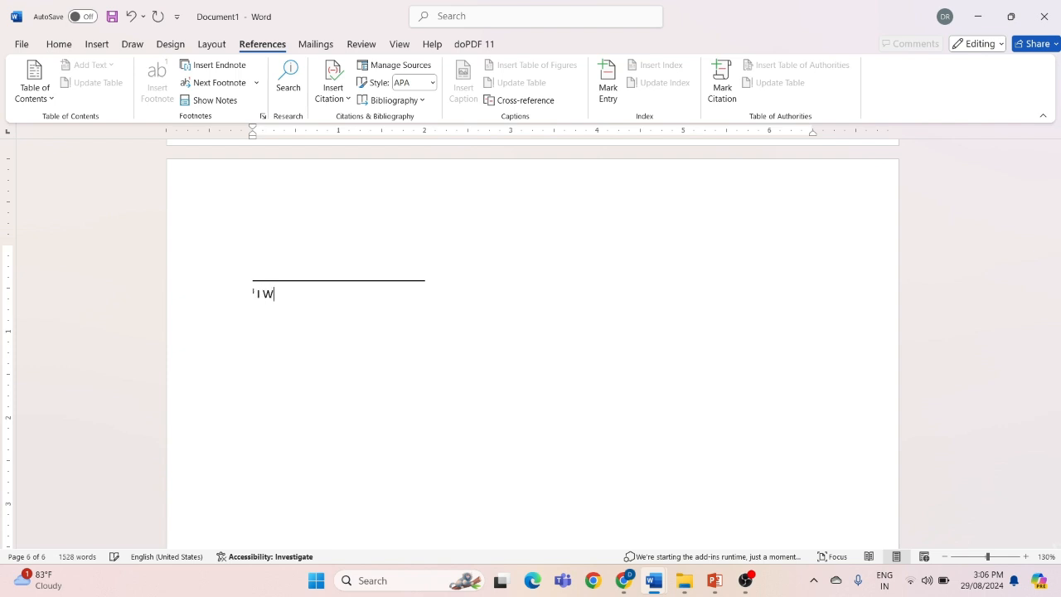
pyautogui.write('ILL CHECK THIS')
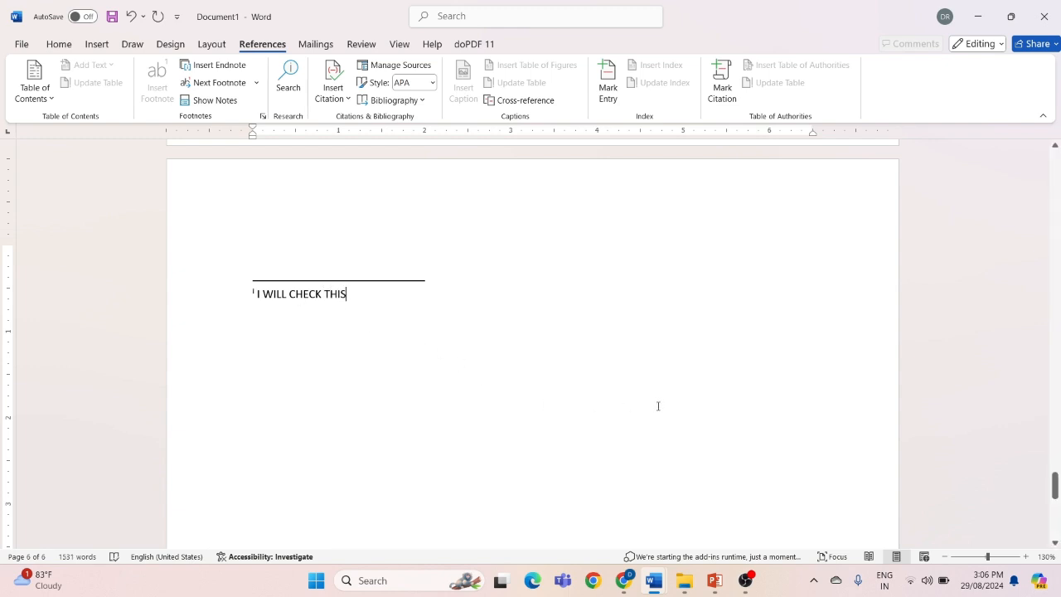
pyautogui.keyDown('ctrl'); pyautogui.scroll(-5, 658, 406); pyautogui.keyUp('ctrl')
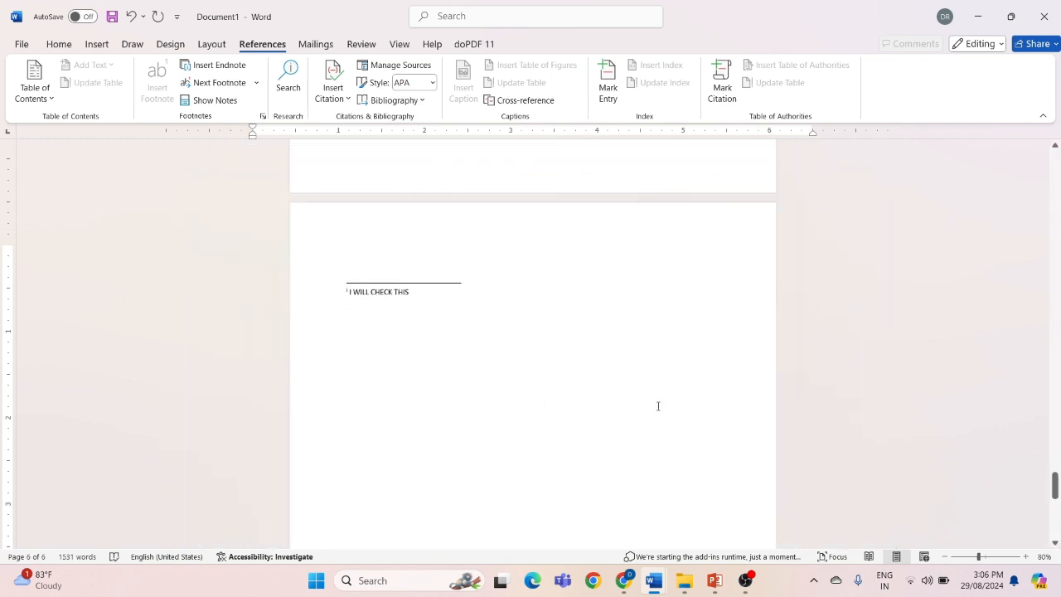
pyautogui.scroll(3, 658, 406)
pyautogui.click(590, 178)
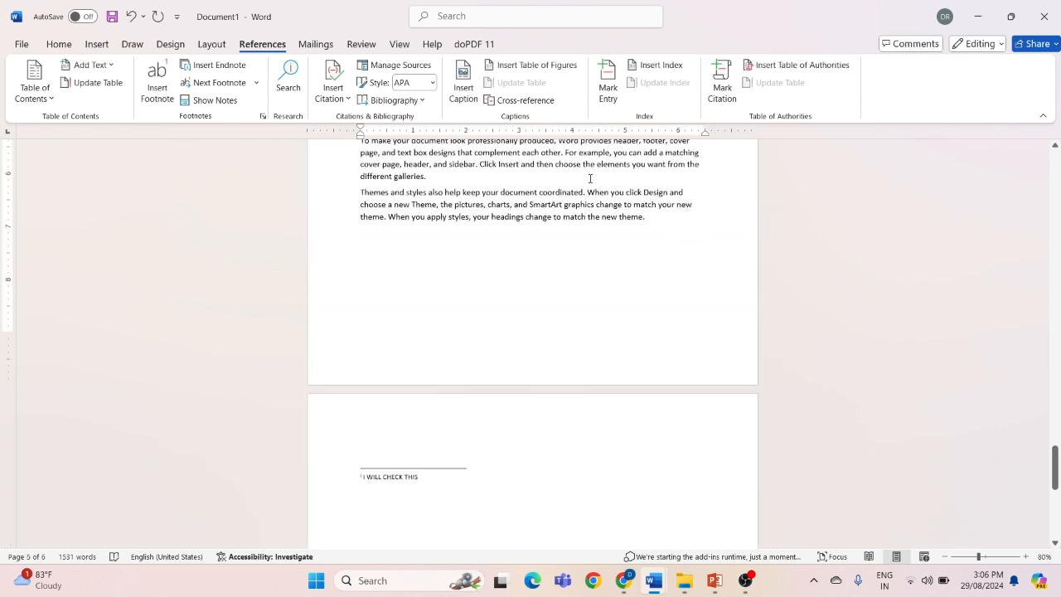
# Show the document's notes by choosing the endnote area and examine the endnote on the last page
pyautogui.scroll(10, 591, 178)
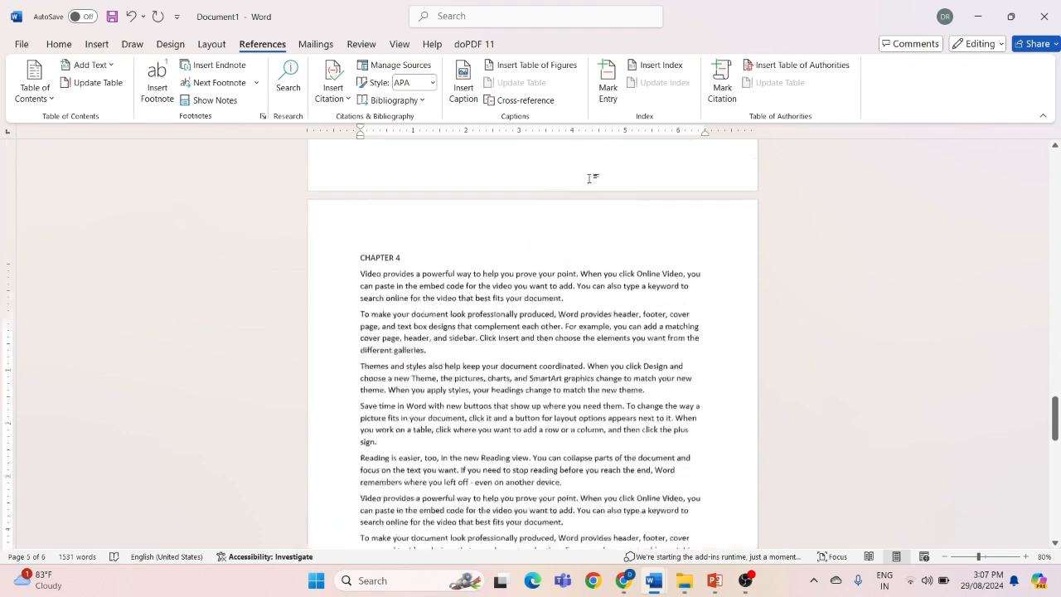
pyautogui.scroll(10, 590, 178)
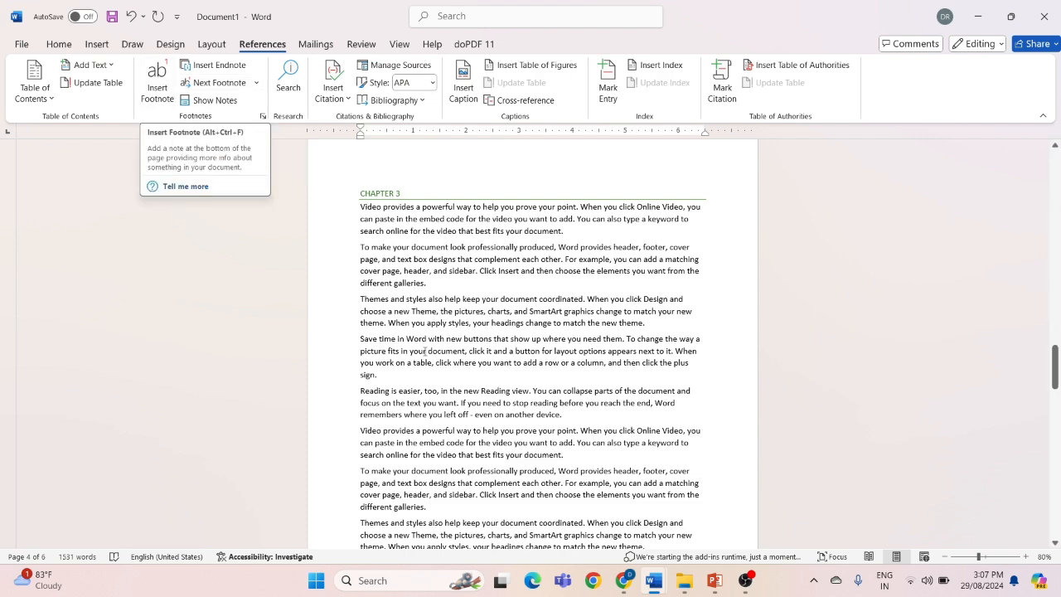
pyautogui.keyDown('ctrl'); pyautogui.scroll(3, 425, 351); pyautogui.keyUp('ctrl')
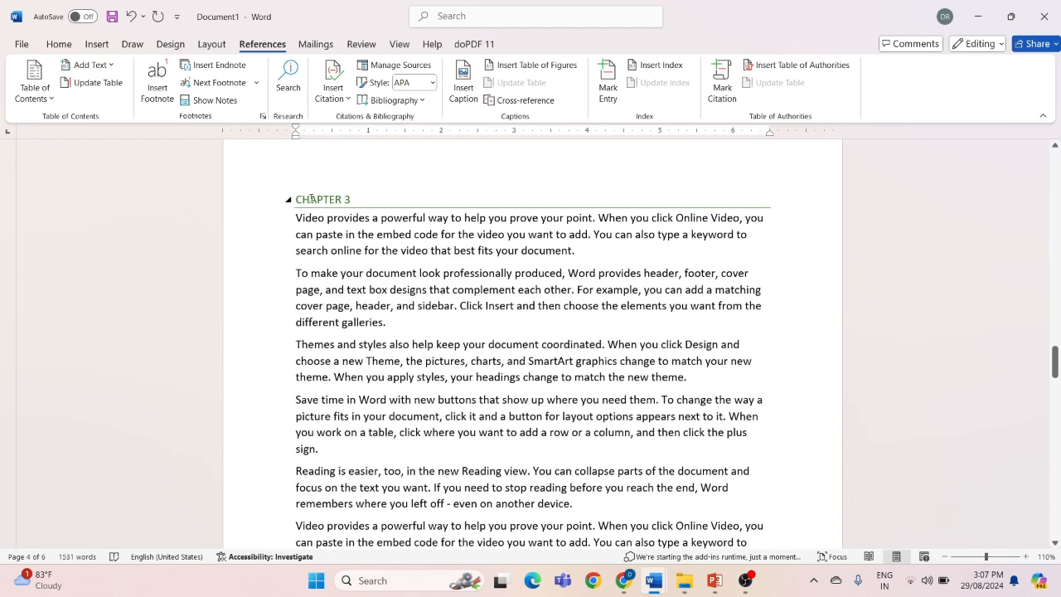
pyautogui.click(235, 87)
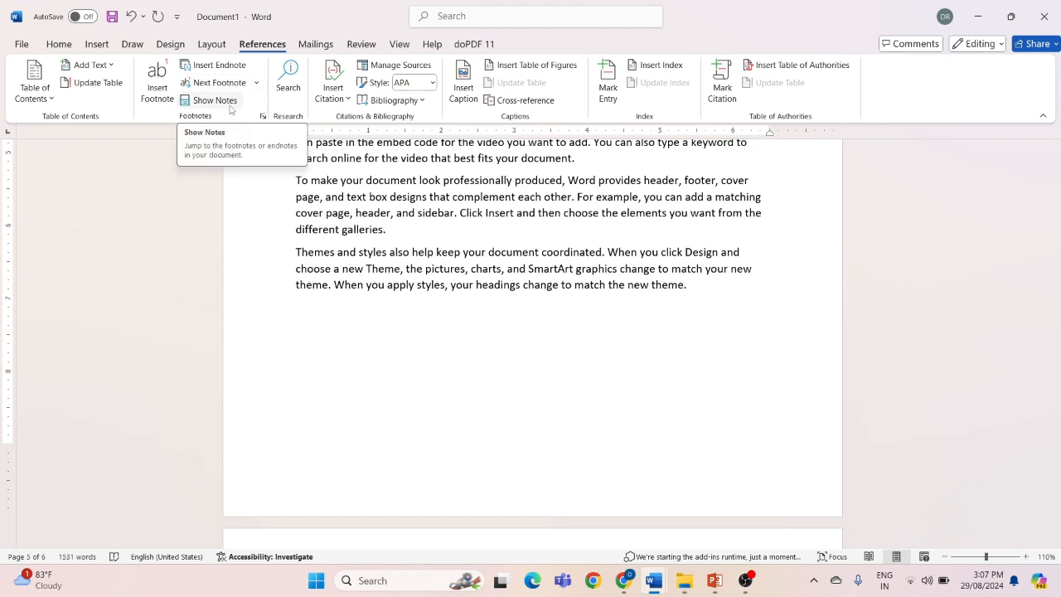
pyautogui.click(231, 110)
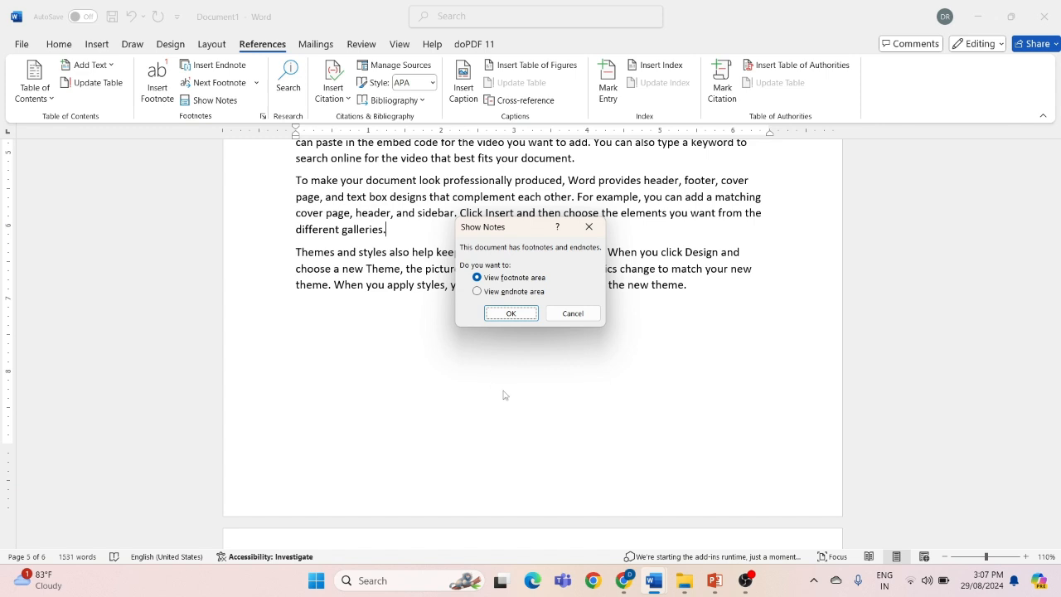
pyautogui.click(513, 292)
pyautogui.click(512, 313)
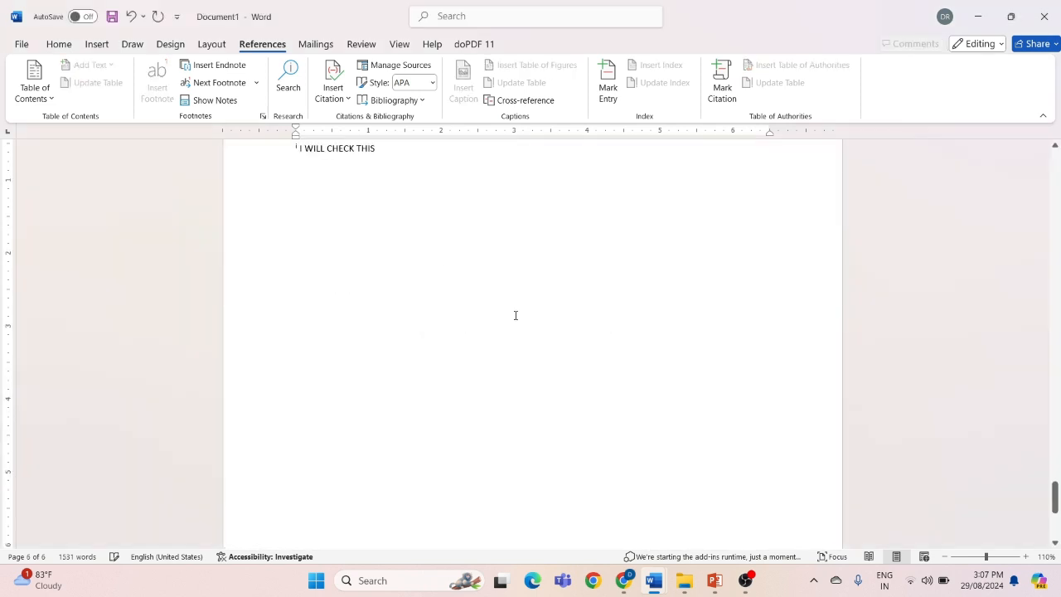
pyautogui.scroll(2, 322, 241)
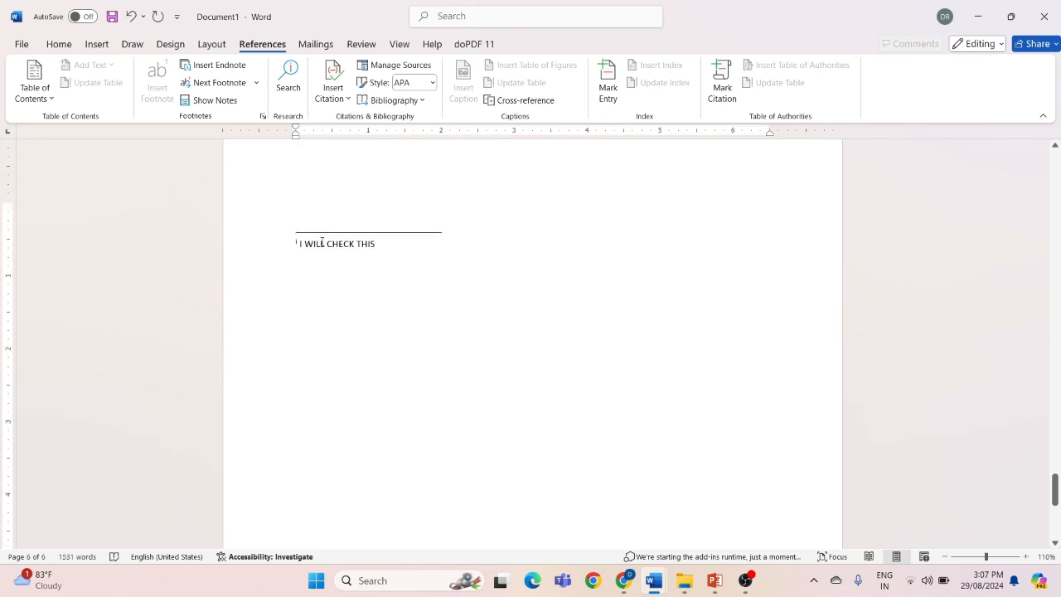
pyautogui.scroll(10, 449, 244)
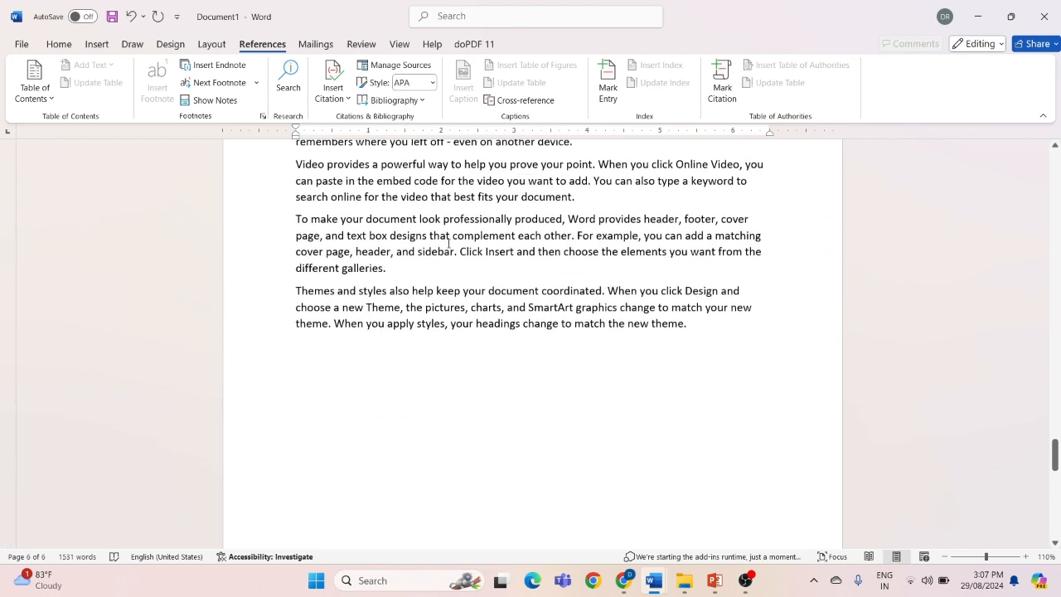
# Return to the CHAPTER 4 text, then open the research Search pane and close it again
pyautogui.keyDown('ctrl'); pyautogui.scroll(3, 449, 244); pyautogui.keyUp('ctrl')
pyautogui.keyDown('ctrl'); pyautogui.scroll(-1, 449, 244); pyautogui.keyUp('ctrl')
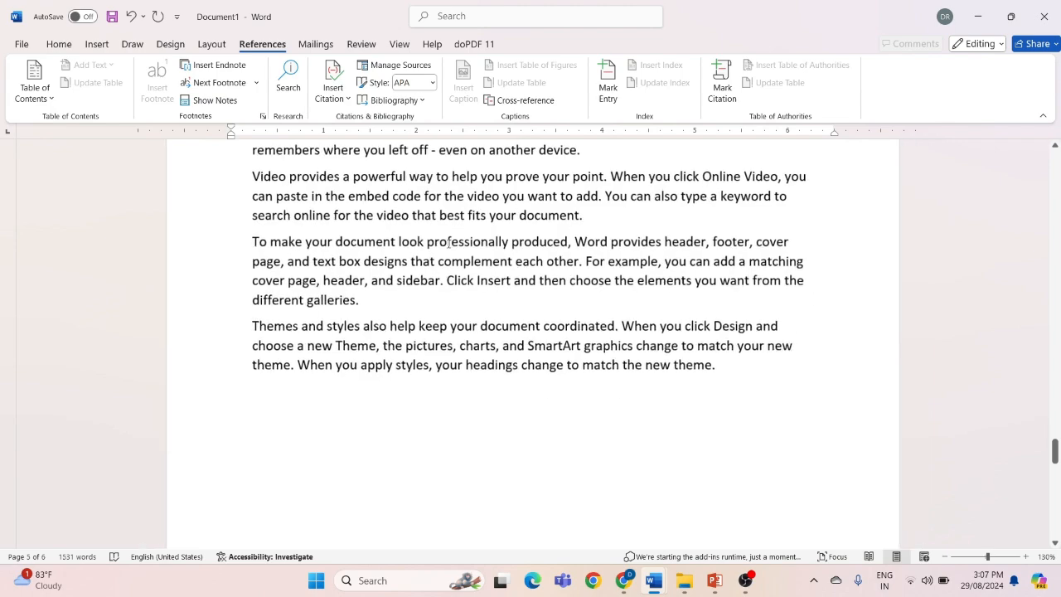
pyautogui.scroll(4, 448, 244)
pyautogui.scroll(3, 449, 244)
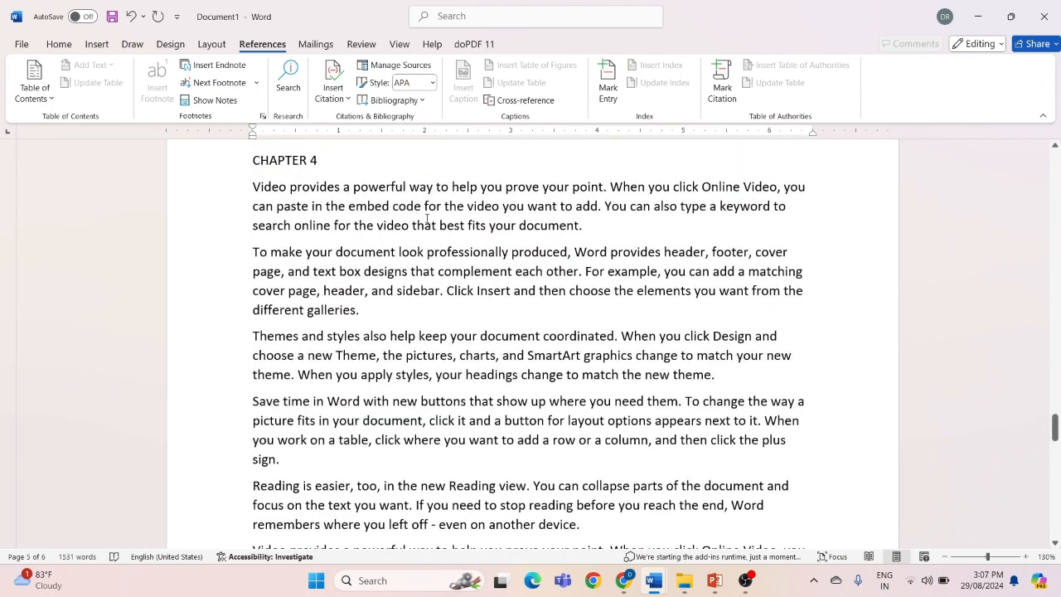
pyautogui.click(288, 79)
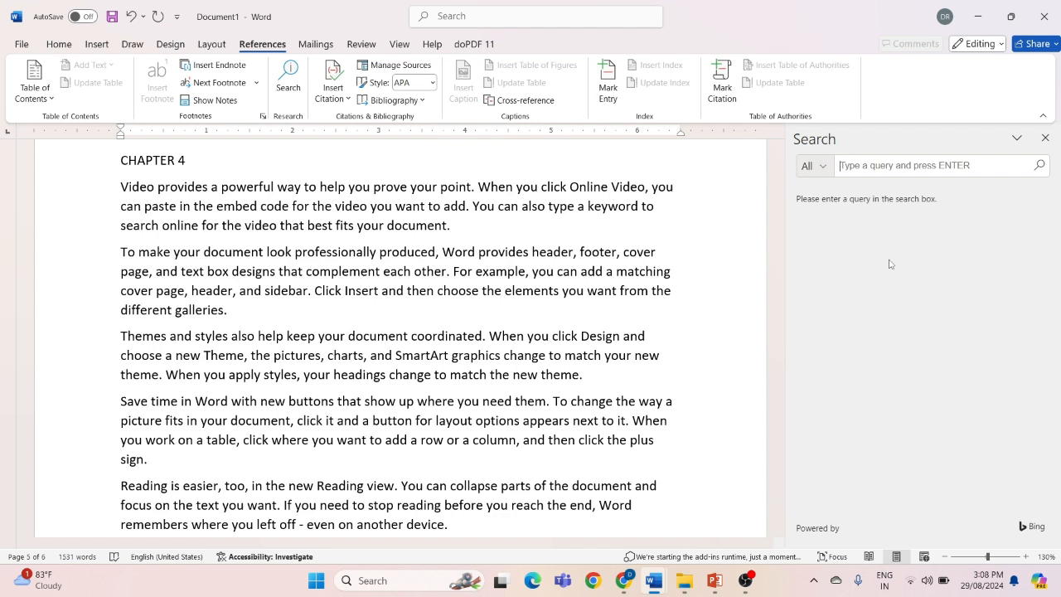
pyautogui.click(1044, 139)
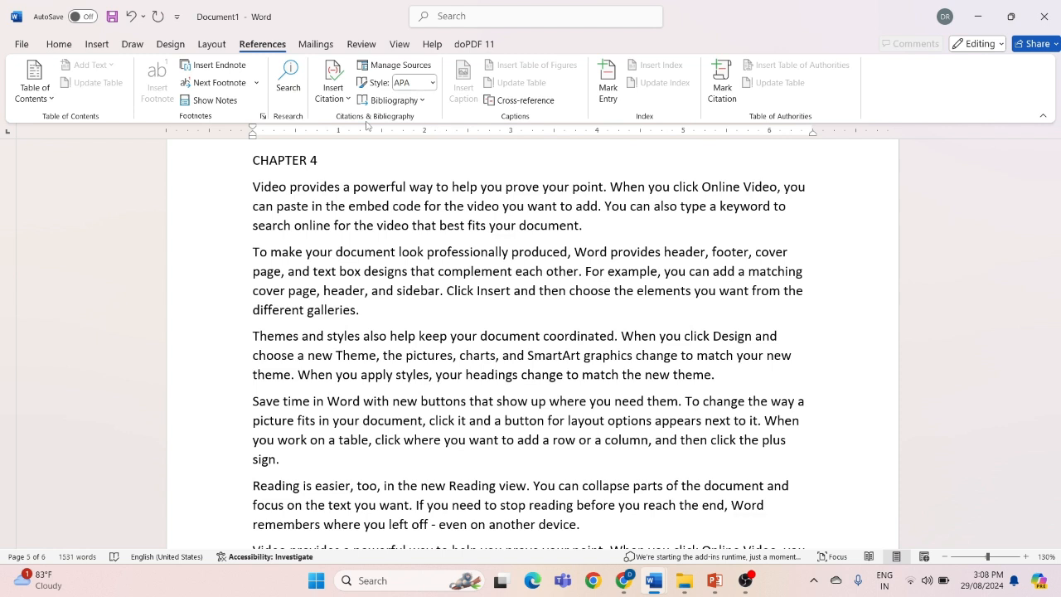
# Place the insertion point at the end of the fourth paragraph of CHAPTER 4, after "sign."
pyautogui.scroll(-3, 437, 228)
pyautogui.scroll(-1, 437, 228)
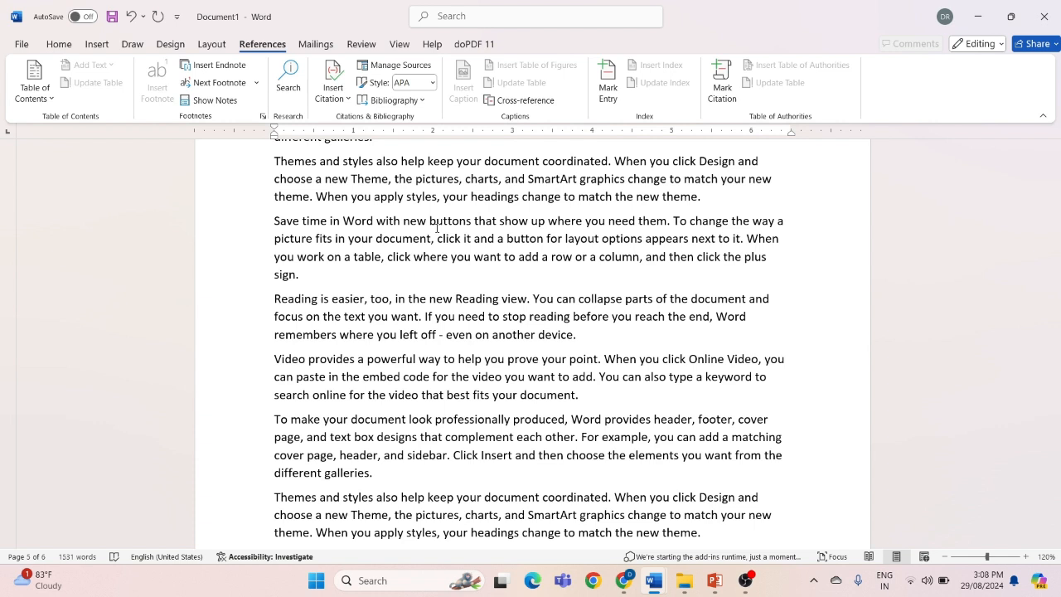
pyautogui.click(317, 282)
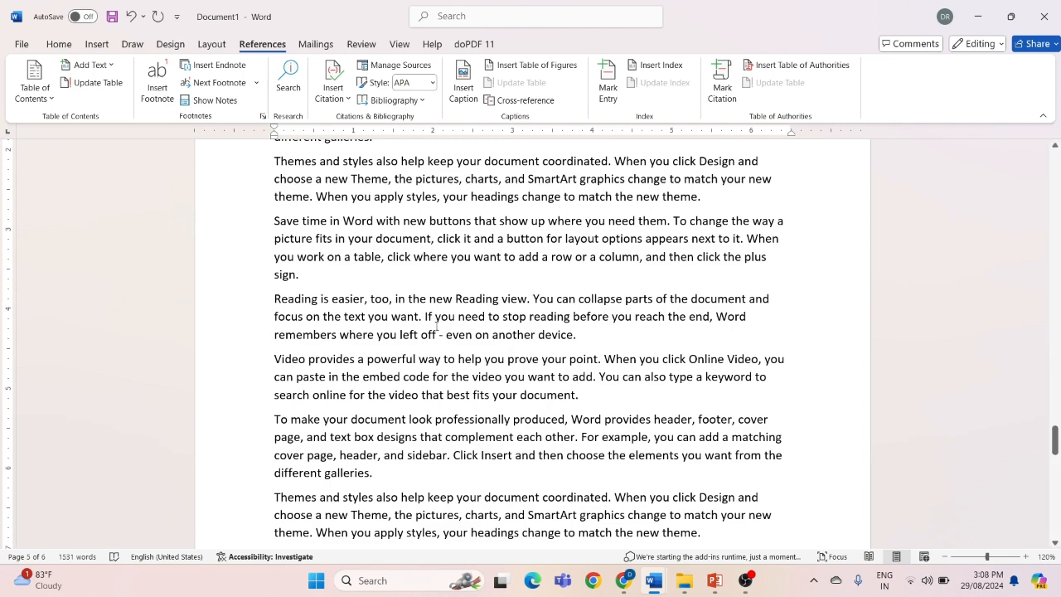
pyautogui.scroll(-2, 436, 327)
pyautogui.scroll(-5, 437, 327)
pyautogui.scroll(-3, 436, 327)
pyautogui.scroll(6, 436, 326)
pyautogui.scroll(5, 436, 326)
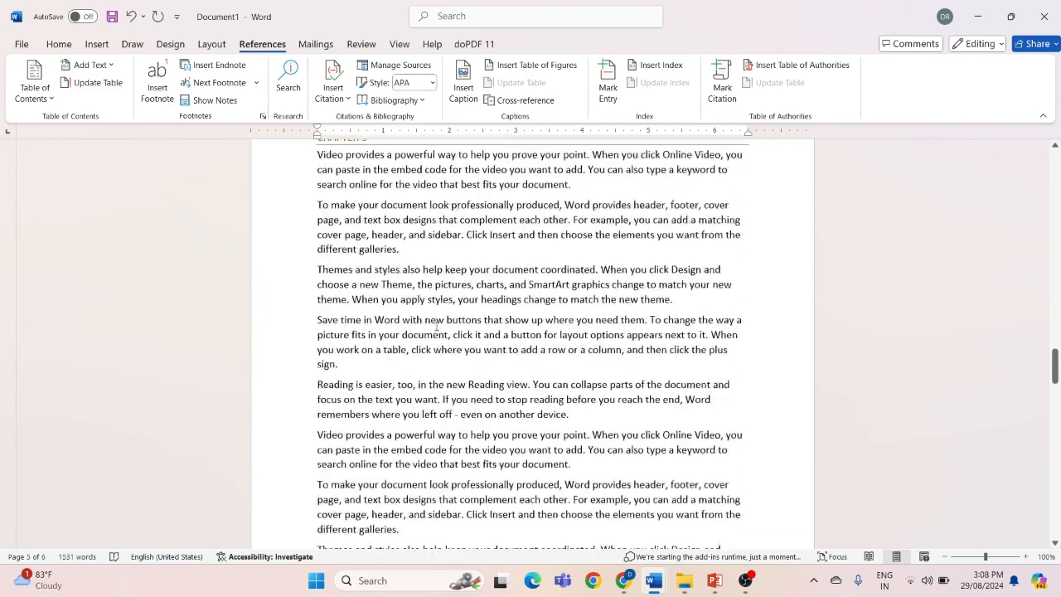
pyautogui.scroll(2, 436, 327)
pyautogui.scroll(-2, 436, 327)
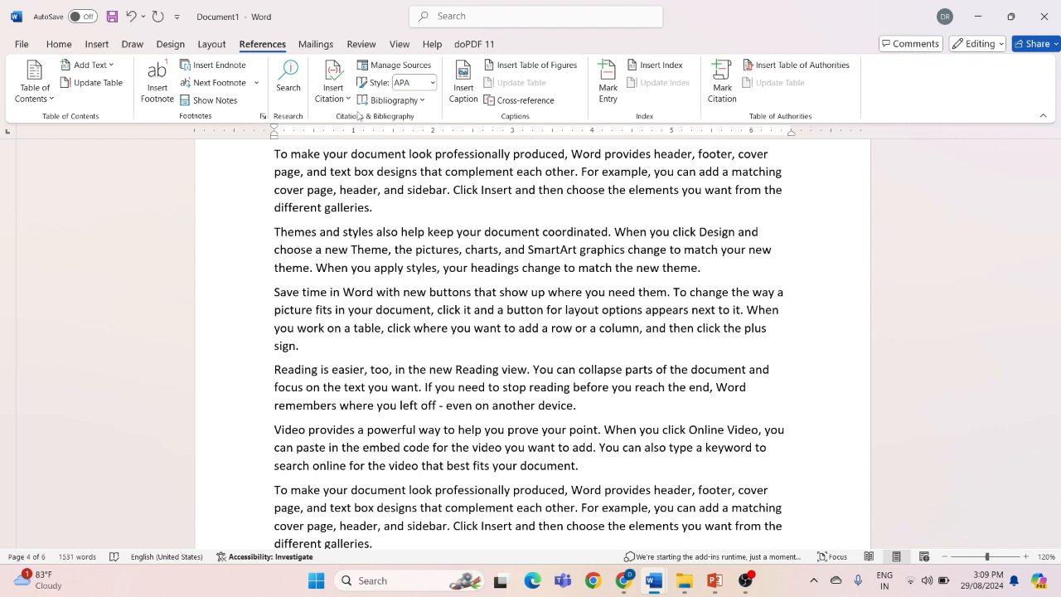
# Start a new citation source and set its type of source to Book
pyautogui.click(331, 91)
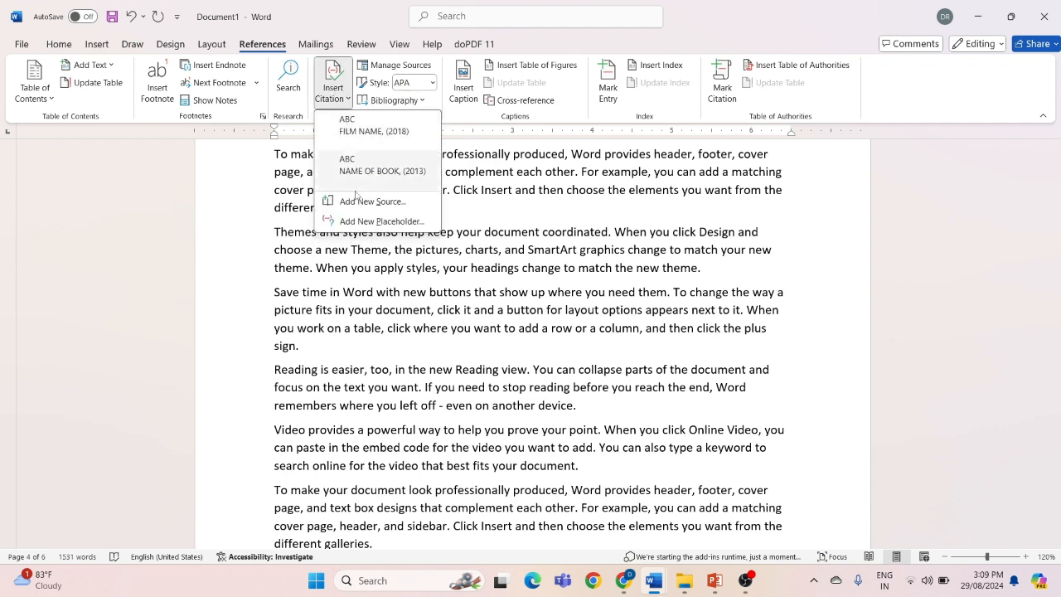
pyautogui.click(358, 202)
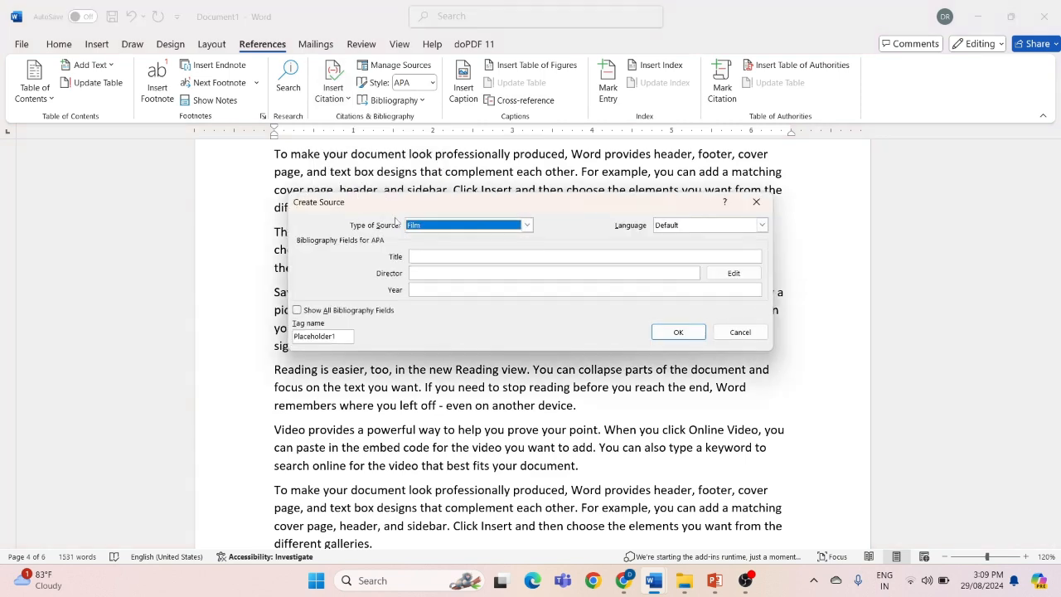
pyautogui.click(527, 225)
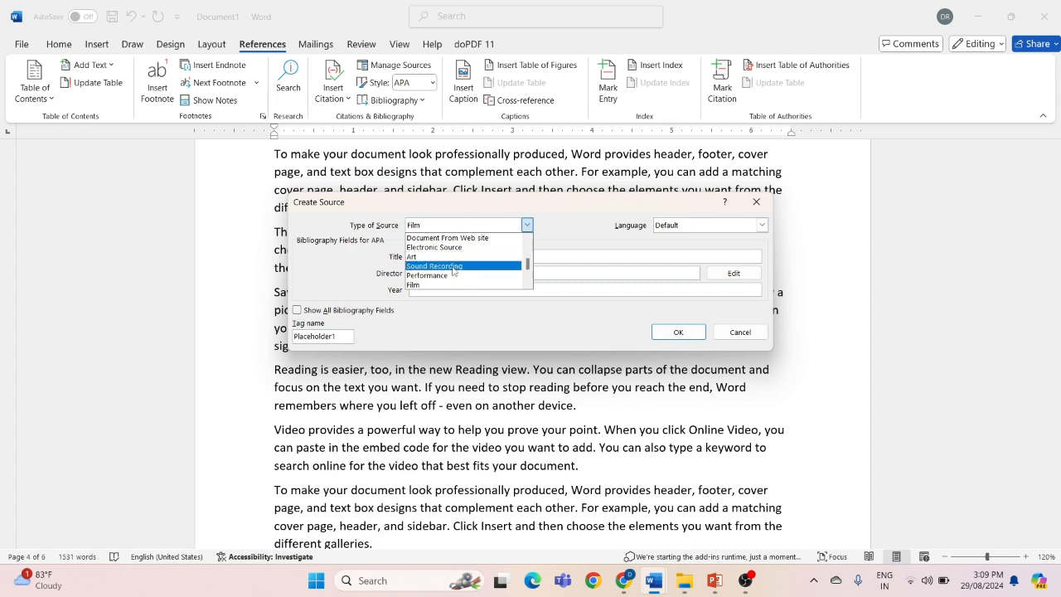
pyautogui.moveTo(530, 266); pyautogui.dragTo(531, 251)
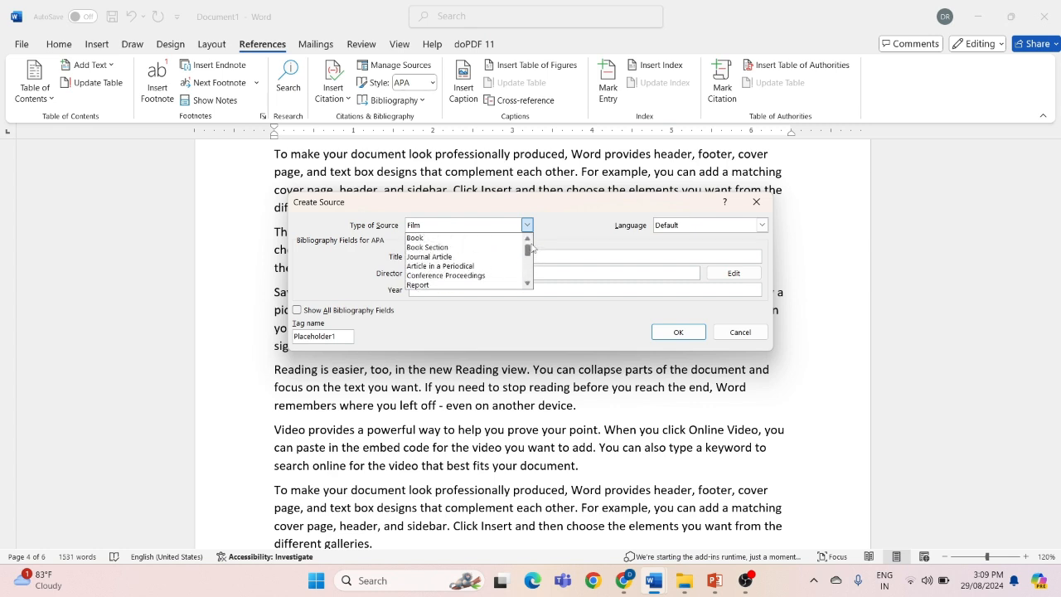
pyautogui.click(425, 239)
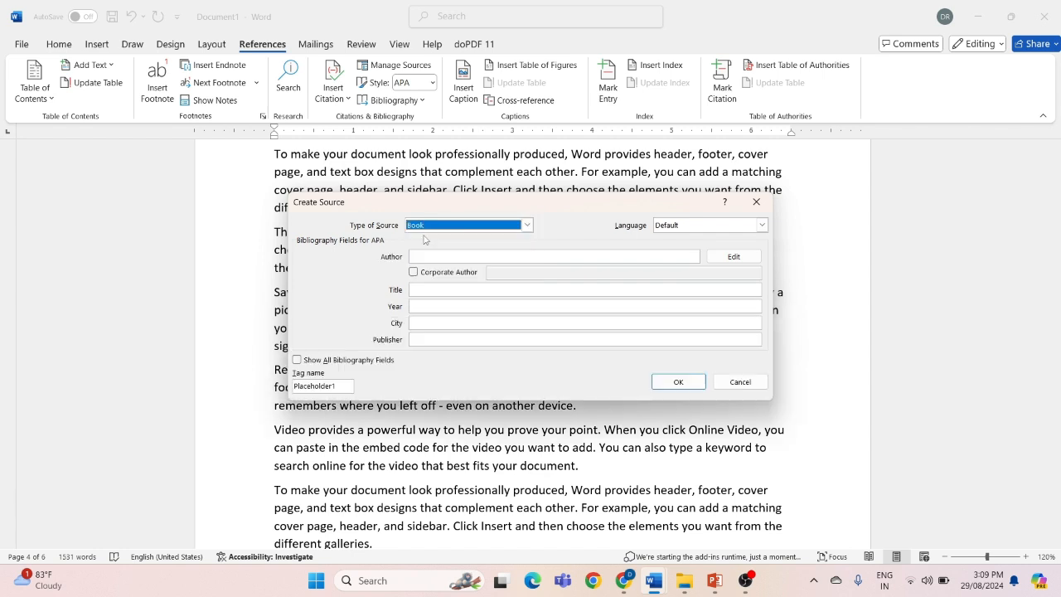
# Create the book source with author ABC, title NAME OF BOOK, year 2023, city MUMBAI and publisher ABC, inserting its citation
pyautogui.click(430, 257)
pyautogui.write('ABC')
pyautogui.click(431, 288)
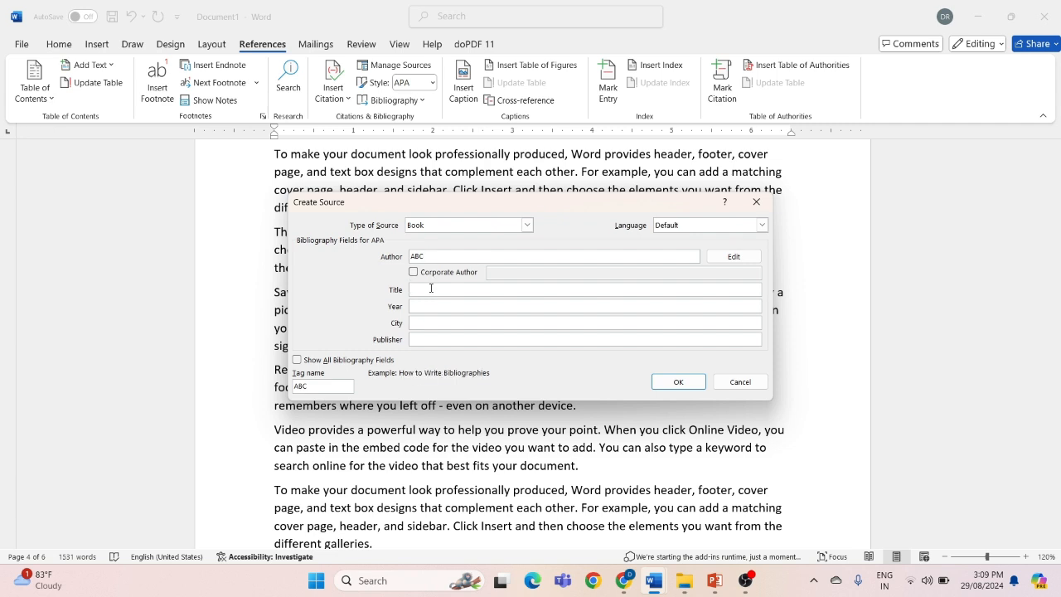
pyautogui.write('NAME OF BOOK')
pyautogui.click(437, 308)
pyautogui.write('023')
pyautogui.click(426, 324)
pyautogui.write('MUMBAI')
pyautogui.click(422, 342)
pyautogui.write('ABC')
pyautogui.click(678, 383)
# Start a new Film source for a citation after "different galleries." in the second-to-last paragraph of CHAPTER 4
pyautogui.scroll(-1, 525, 398)
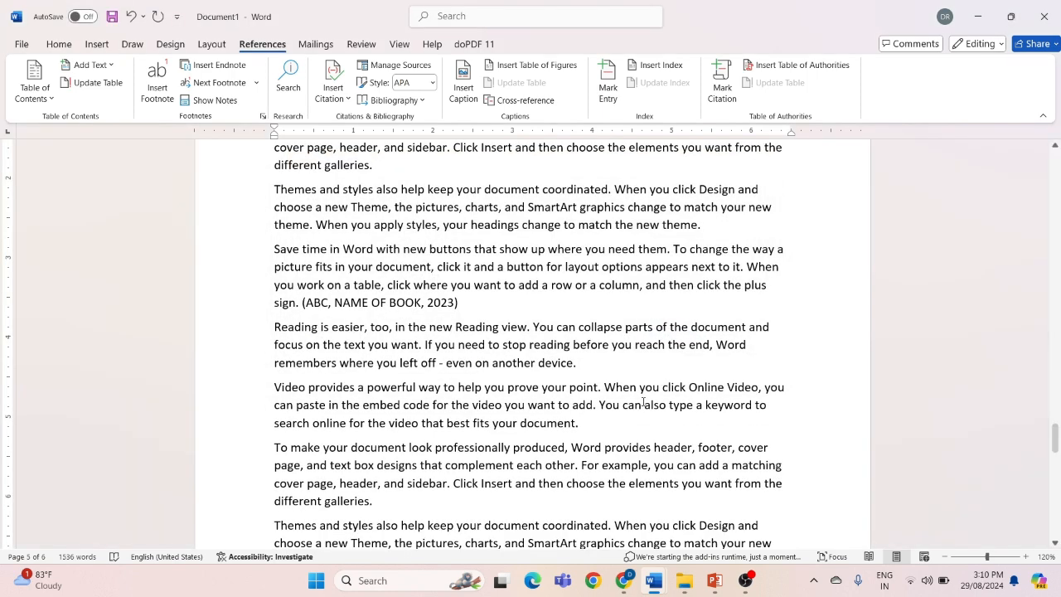
pyautogui.scroll(2, 429, 303)
pyautogui.press('ctrl')
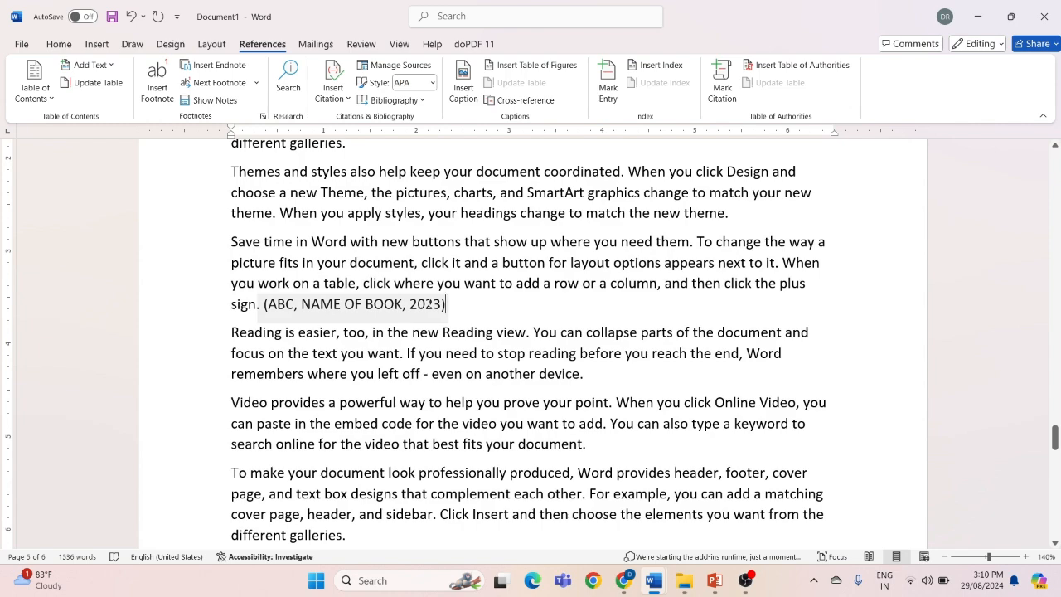
pyautogui.scroll(-2, 429, 302)
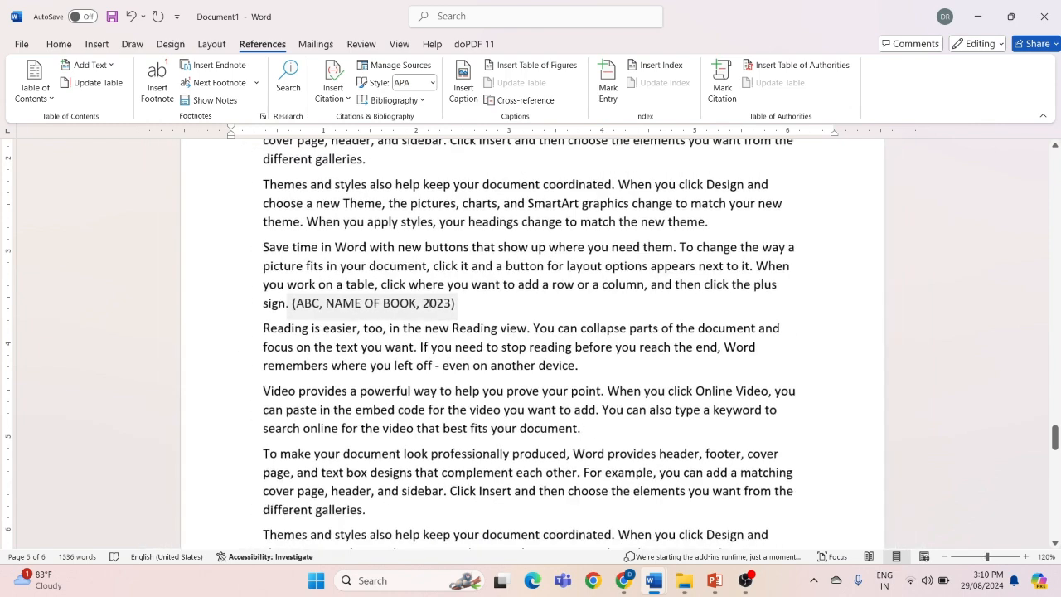
pyautogui.scroll(-3, 429, 303)
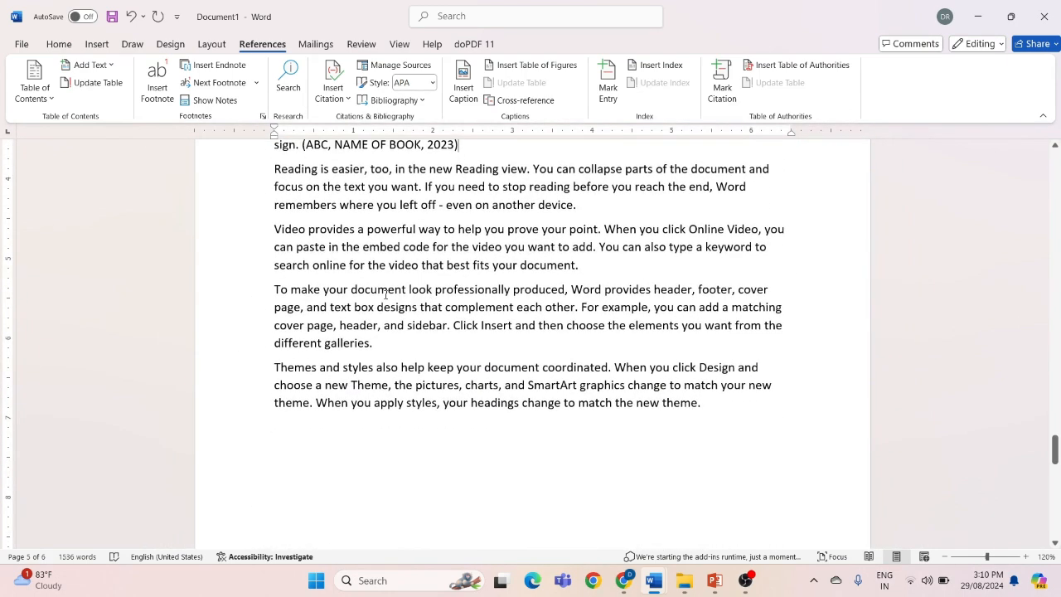
pyautogui.click(380, 349)
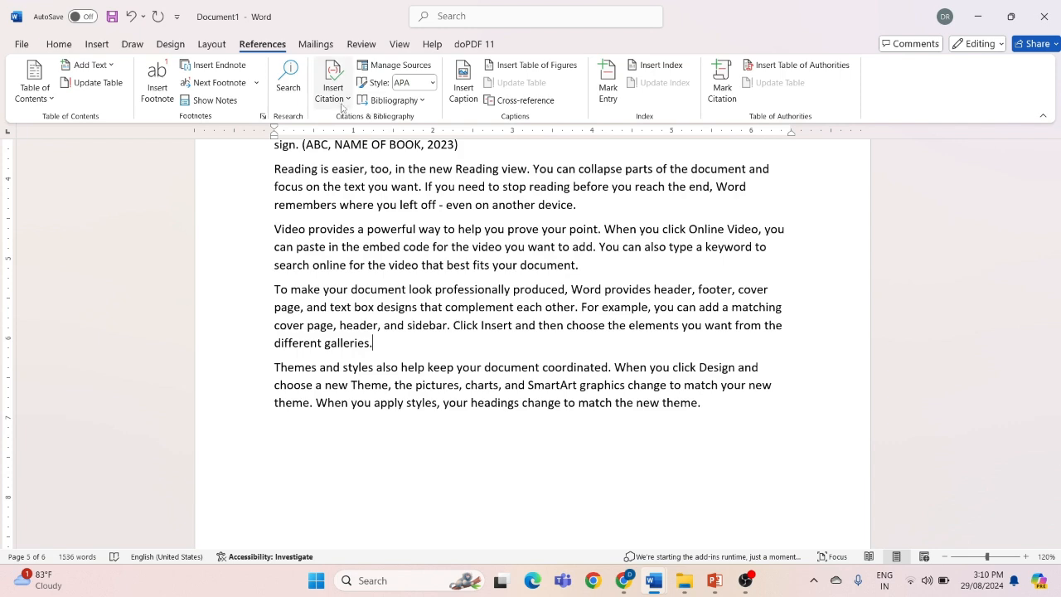
pyautogui.click(340, 103)
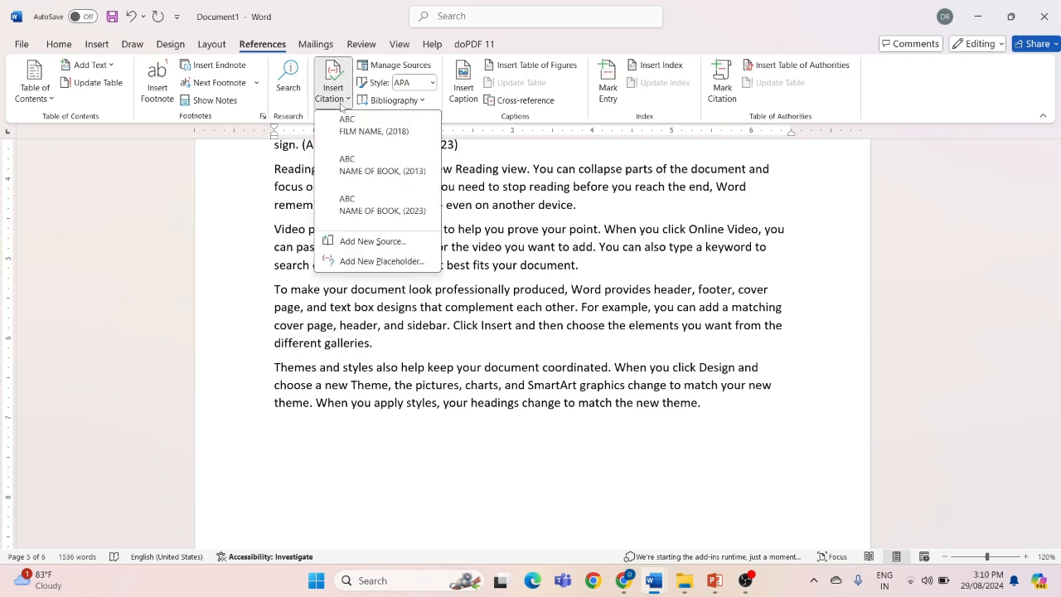
pyautogui.click(355, 241)
pyautogui.click(526, 200)
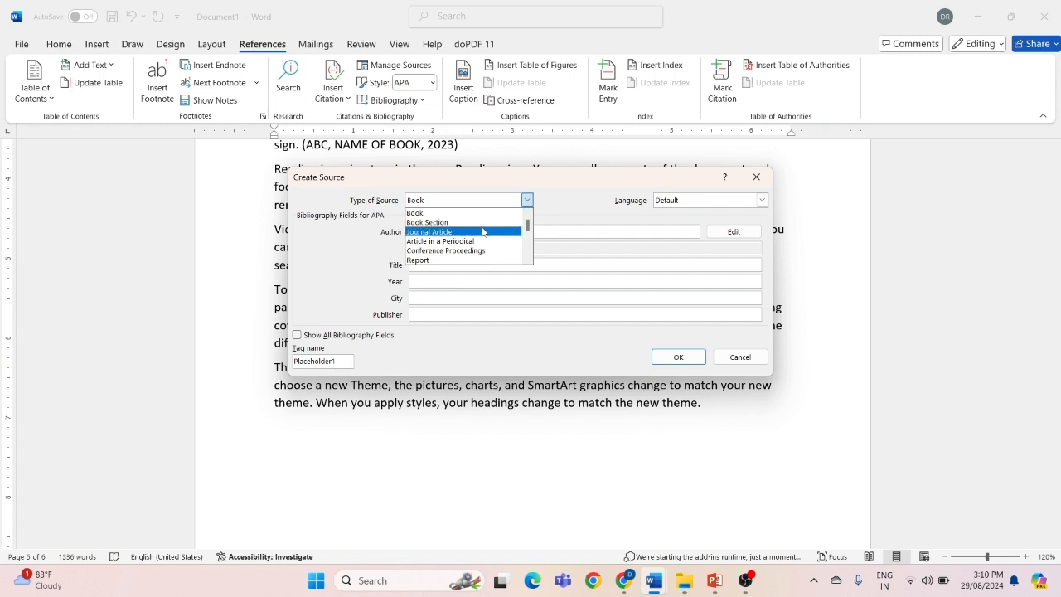
pyautogui.moveTo(527, 225); pyautogui.dragTo(528, 246)
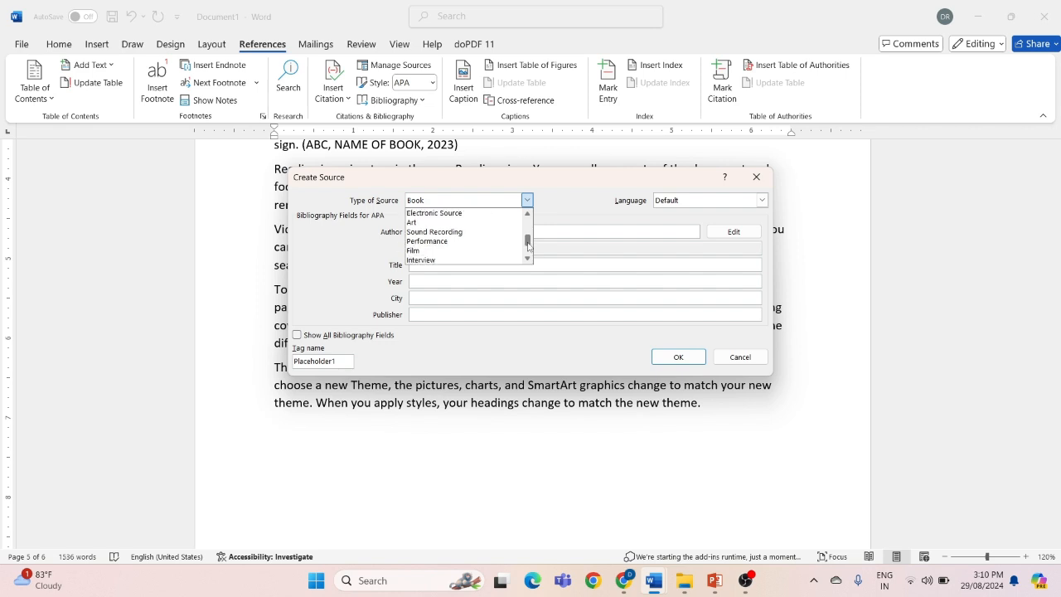
pyautogui.click(423, 251)
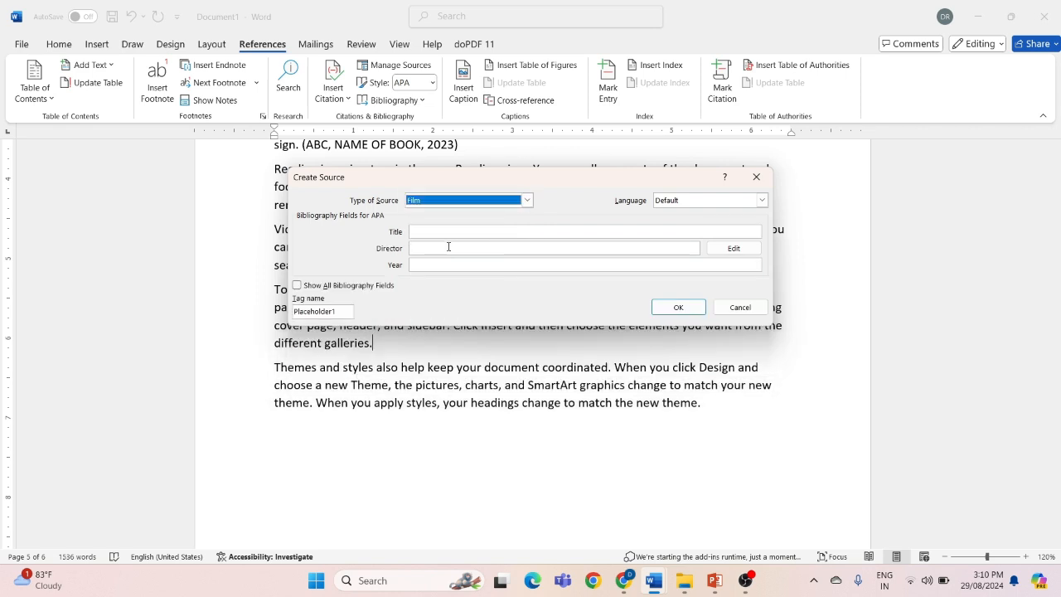
# Create the film source with title NAME OF MOVIE, director ABC and year 2020, inserting its citation
pyautogui.click(422, 230)
pyautogui.write('NAME OF MOVIE')
pyautogui.click(413, 247)
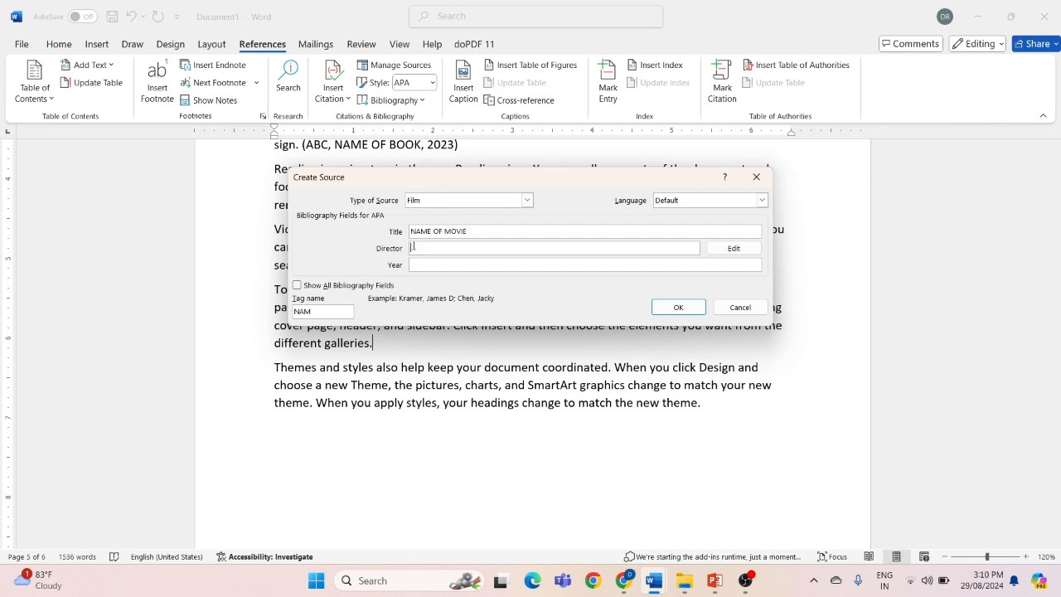
pyautogui.write('AN')
pyautogui.press('BackSpace')
pyautogui.write('BC')
pyautogui.click(423, 262)
pyautogui.write('202')
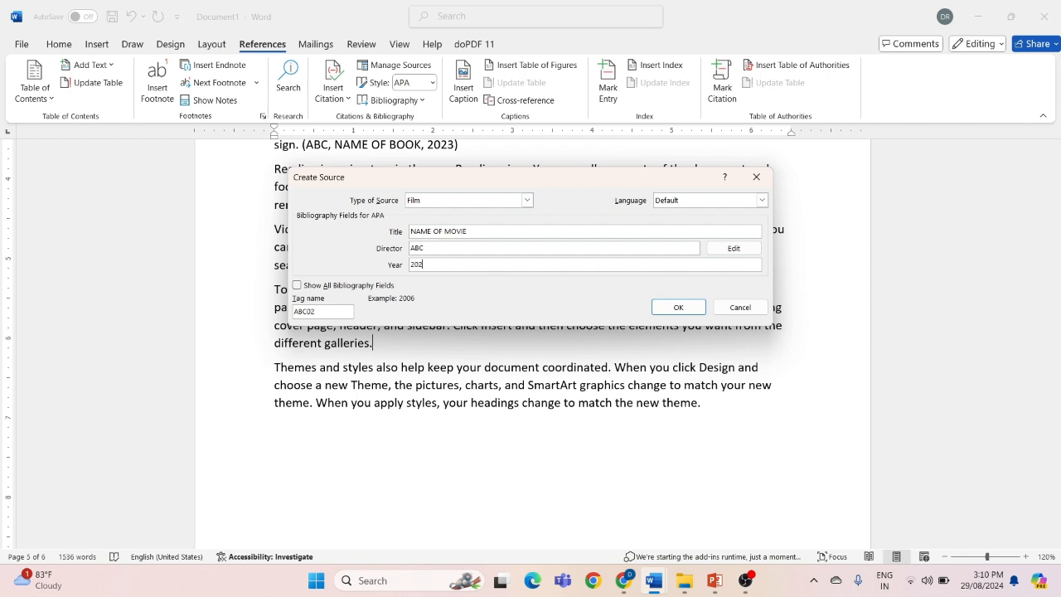
pyautogui.write('0')
pyautogui.click(678, 307)
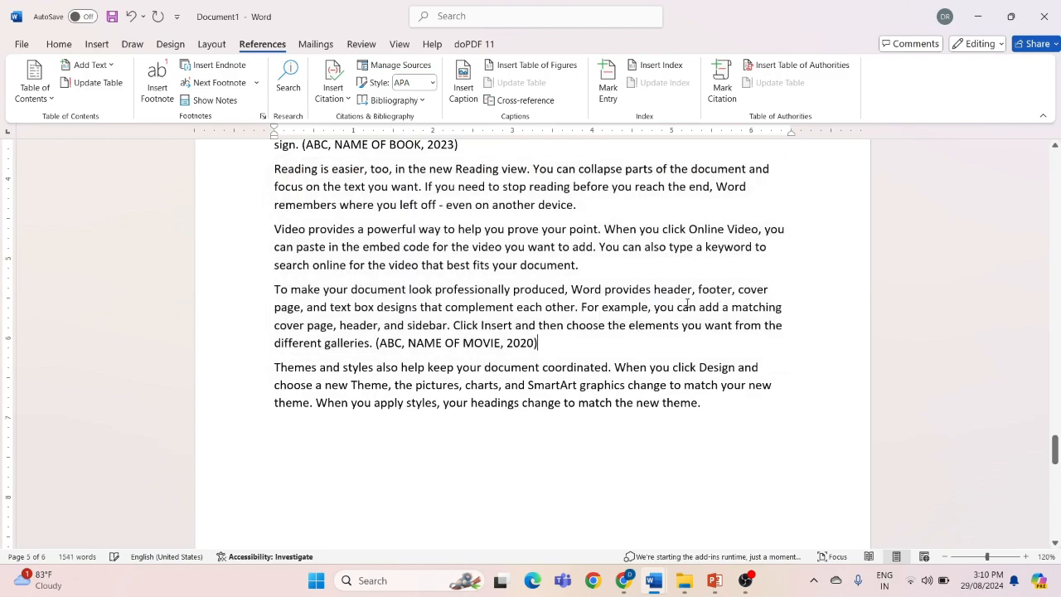
# Review the document's sources in the Source Manager, viewing the details of the FILM NAME (2018) entry without editing it
pyautogui.keyDown('ctrl'); pyautogui.scroll(1, 536, 343); pyautogui.keyUp('ctrl')
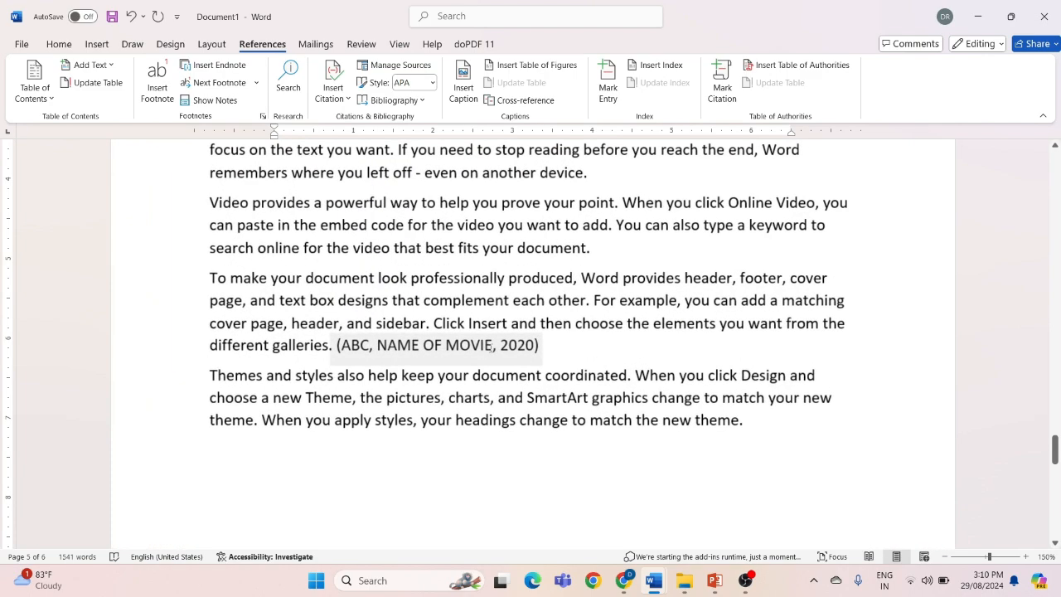
pyautogui.keyDown('ctrl'); pyautogui.scroll(-2, 491, 346); pyautogui.keyUp('ctrl')
pyautogui.scroll(10, 491, 346)
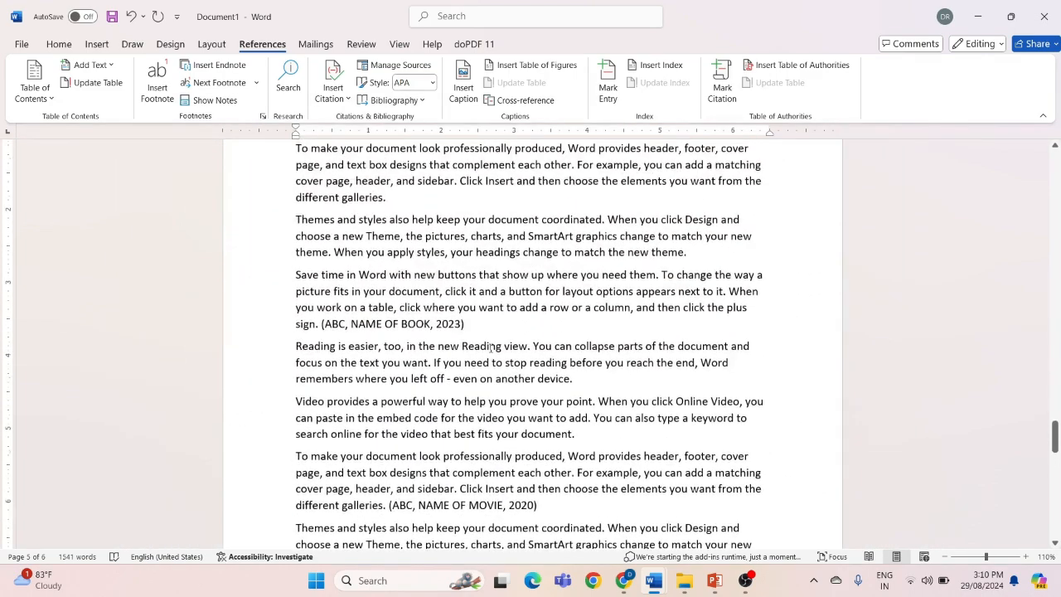
pyautogui.scroll(-4, 491, 348)
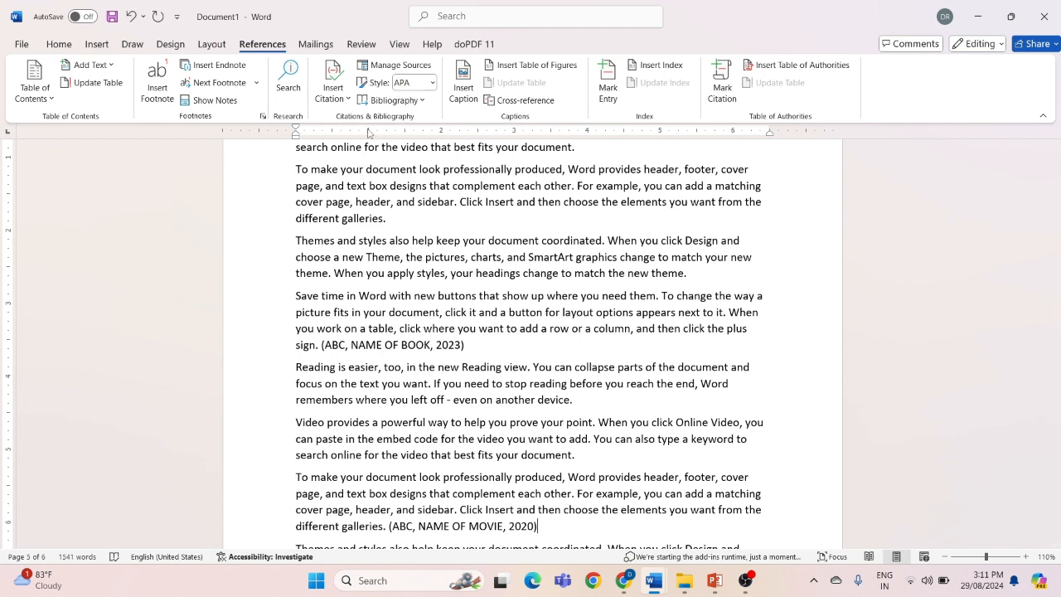
pyautogui.click(388, 75)
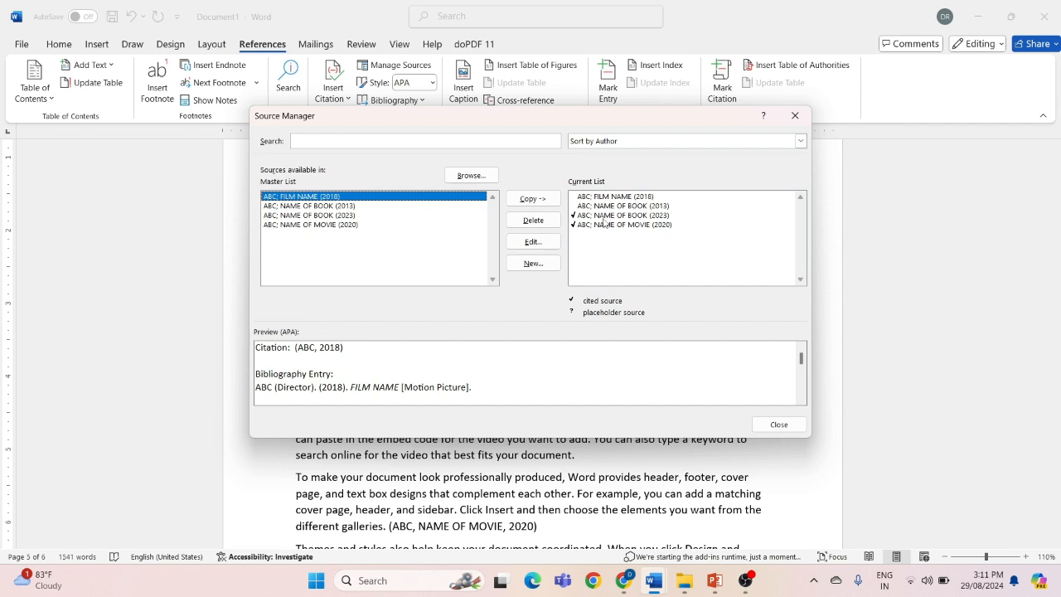
pyautogui.click(533, 241)
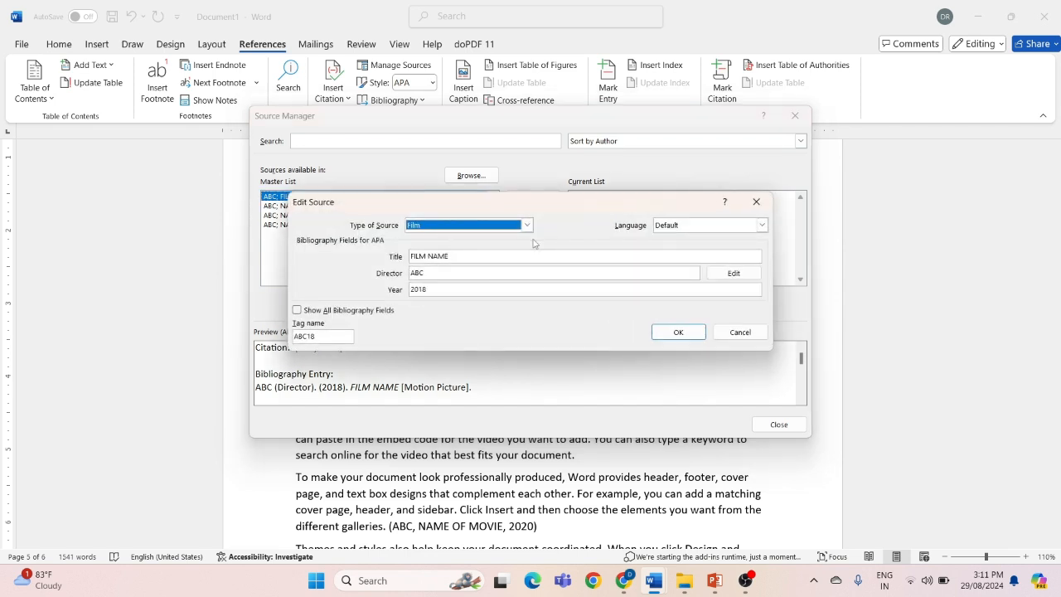
pyautogui.click(758, 202)
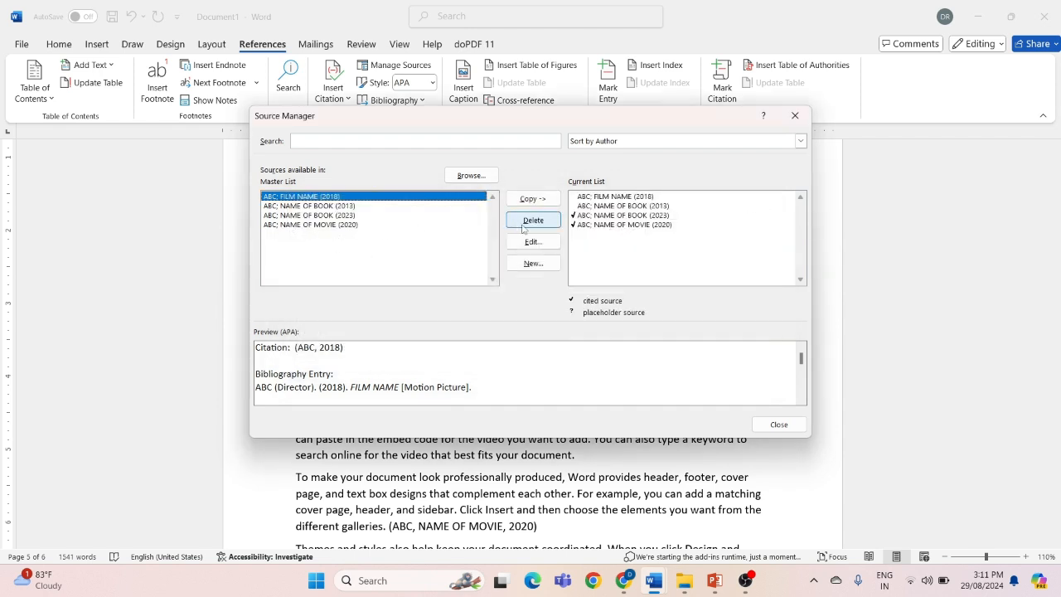
pyautogui.click(795, 116)
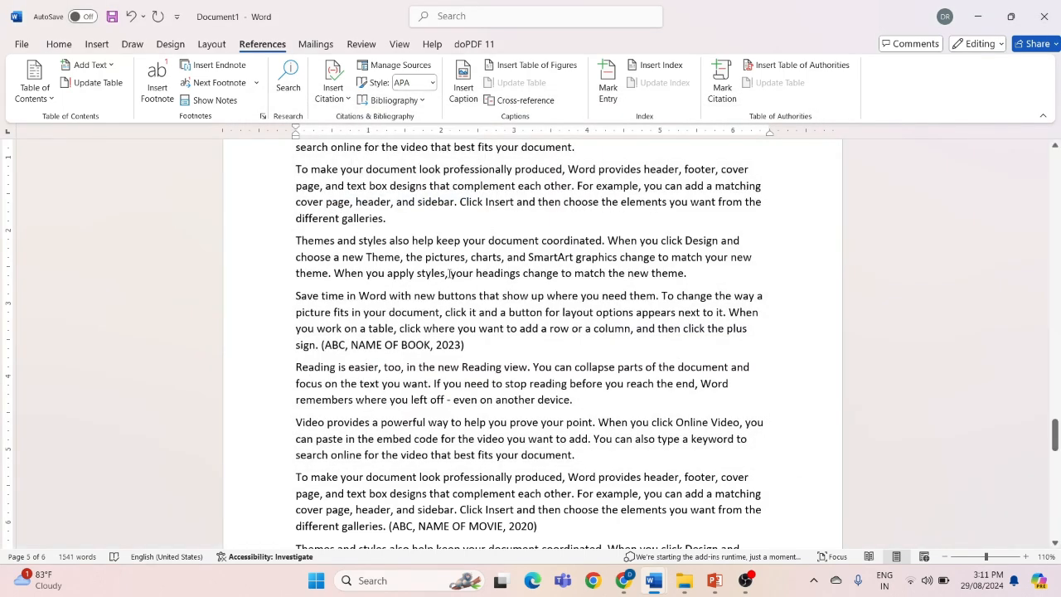
# Insert a blank page at the empty line above the endnote on the last page
pyautogui.scroll(-4, 449, 273)
pyautogui.scroll(11, 448, 273)
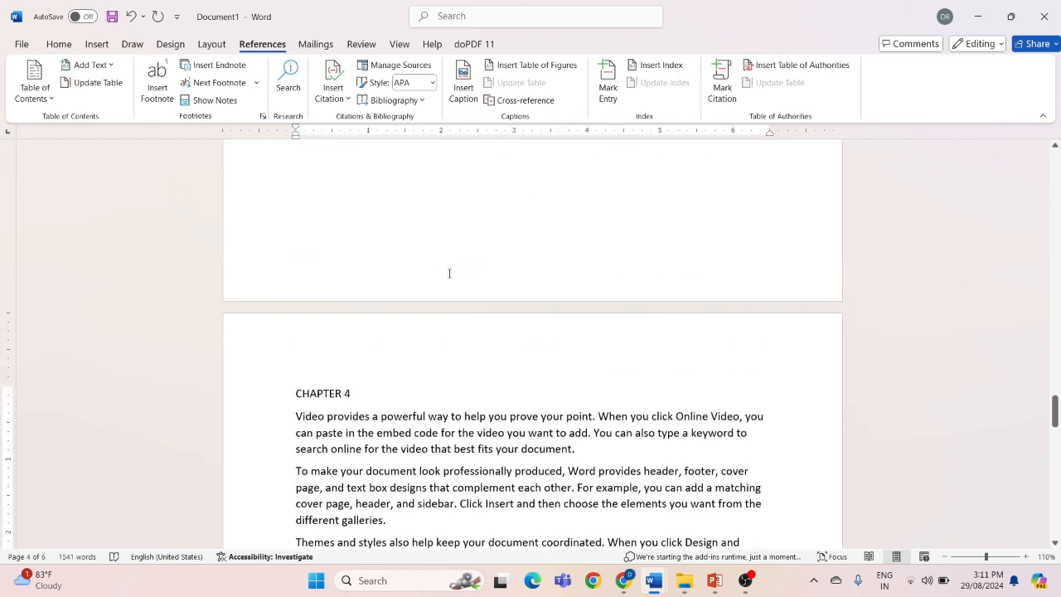
pyautogui.scroll(-5, 449, 274)
pyautogui.scroll(-1, 449, 274)
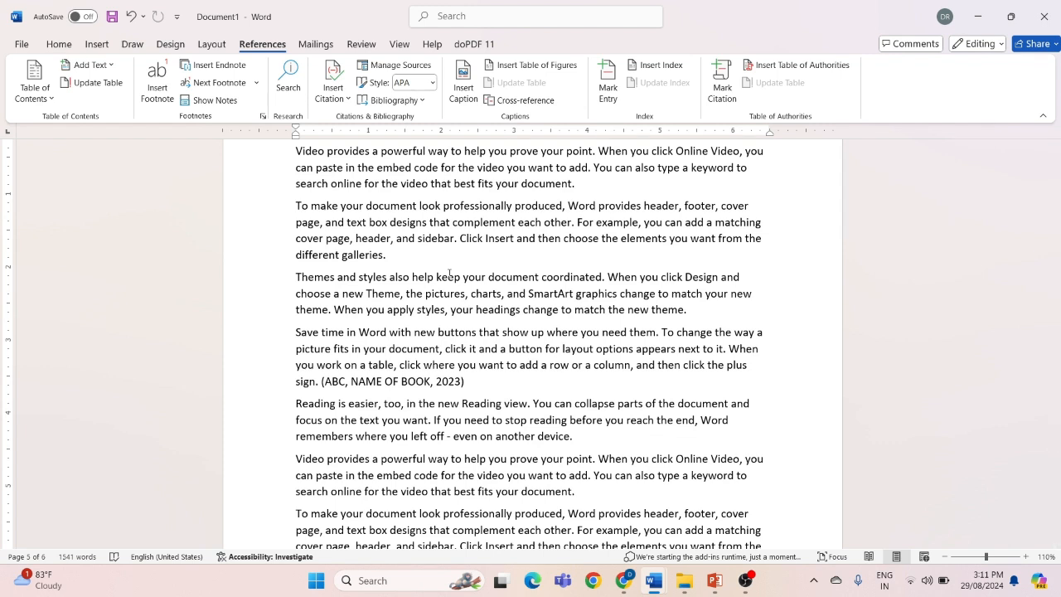
pyautogui.scroll(-3, 449, 273)
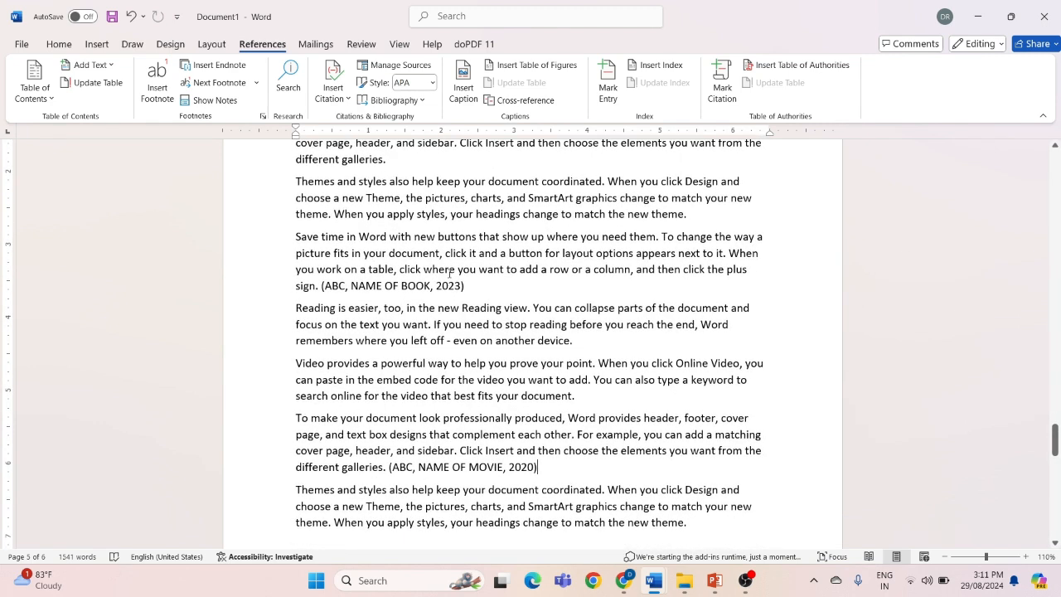
pyautogui.scroll(-15, 449, 274)
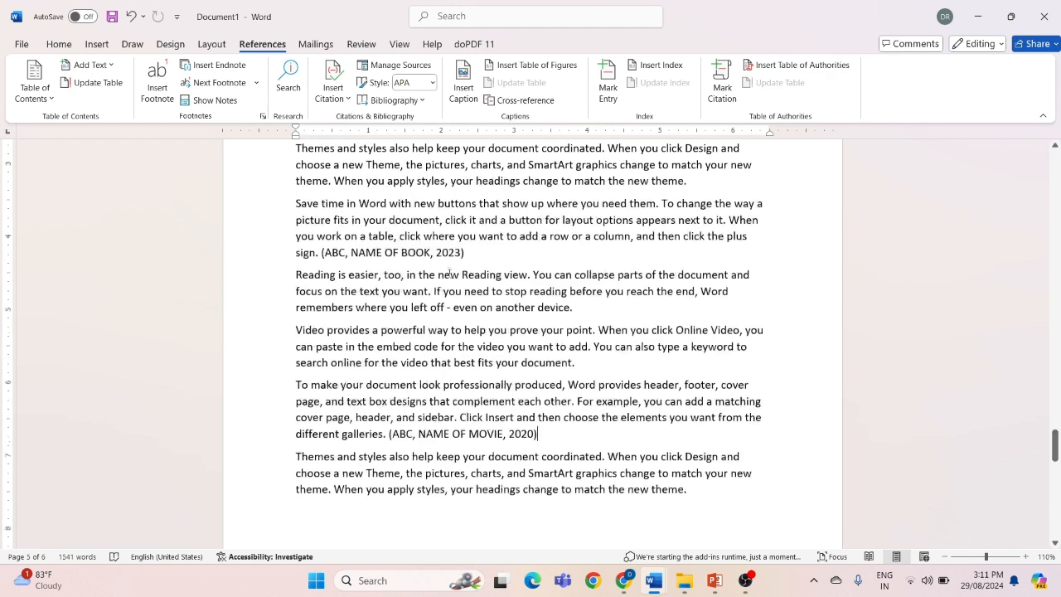
pyautogui.scroll(-5, 448, 274)
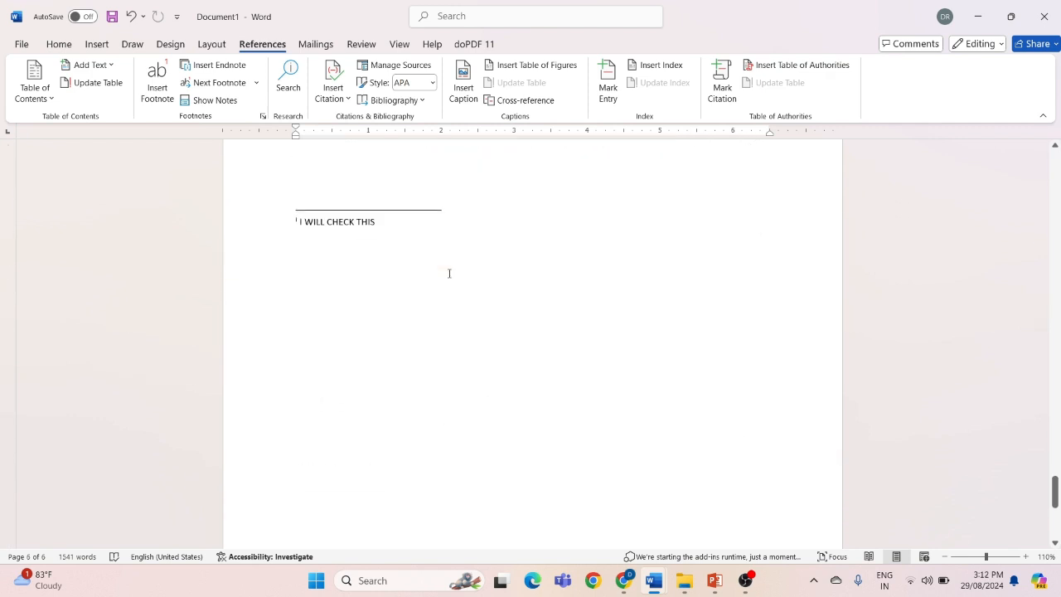
pyautogui.click(533, 375)
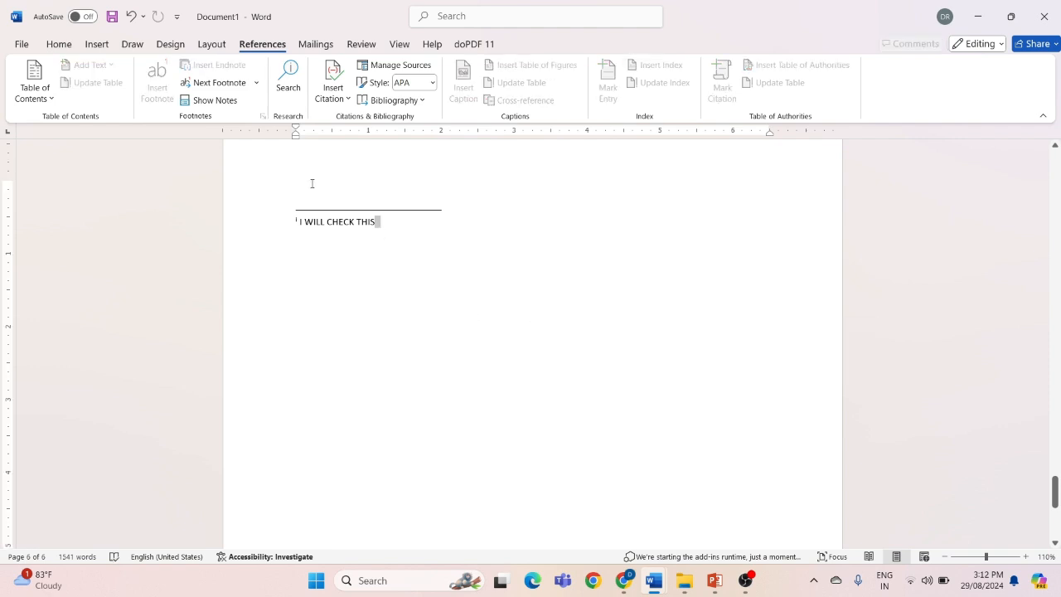
pyautogui.click(96, 44)
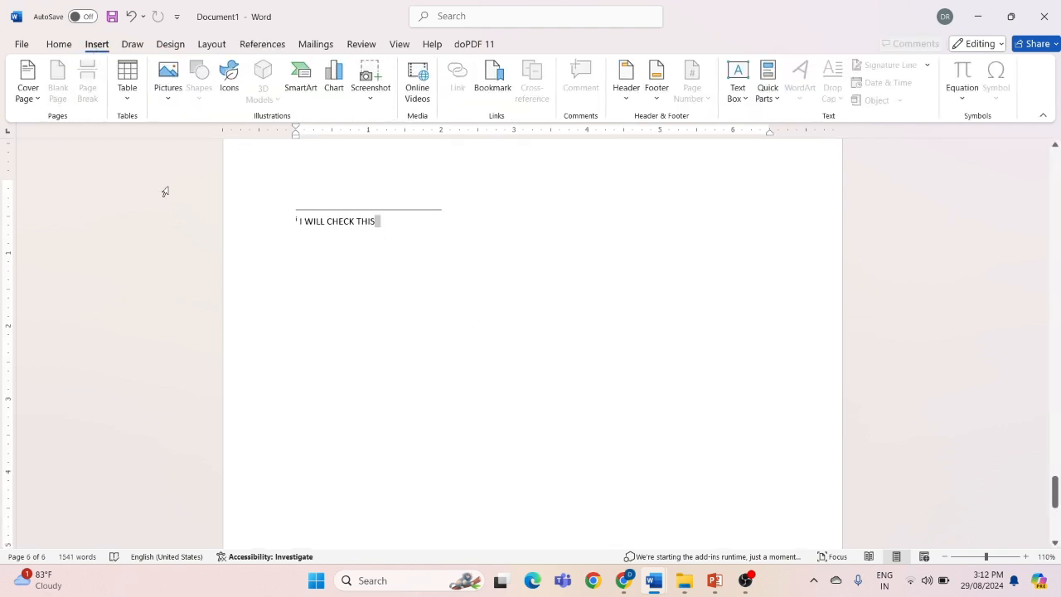
pyautogui.click(315, 395)
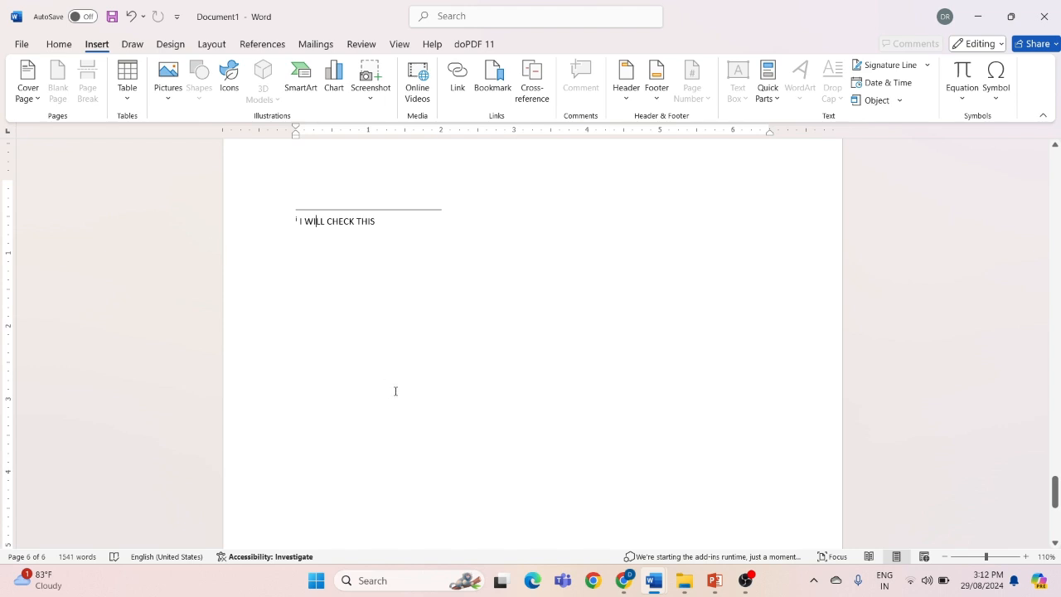
pyautogui.scroll(3, 395, 391)
pyautogui.click(329, 282)
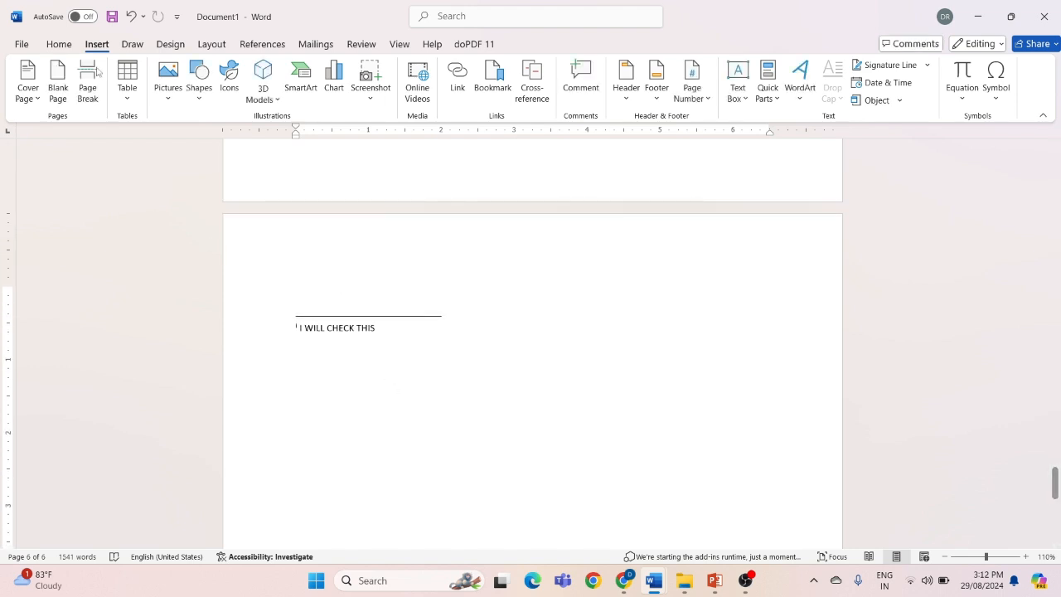
pyautogui.click(51, 80)
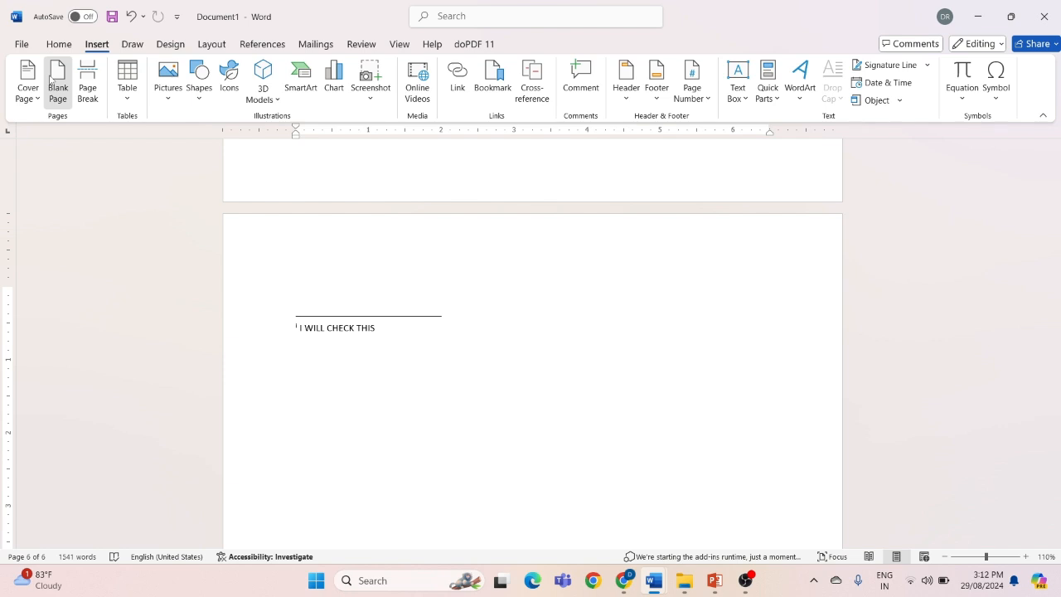
# Insert the built-in References bibliography on the new blank page
pyautogui.click(263, 43)
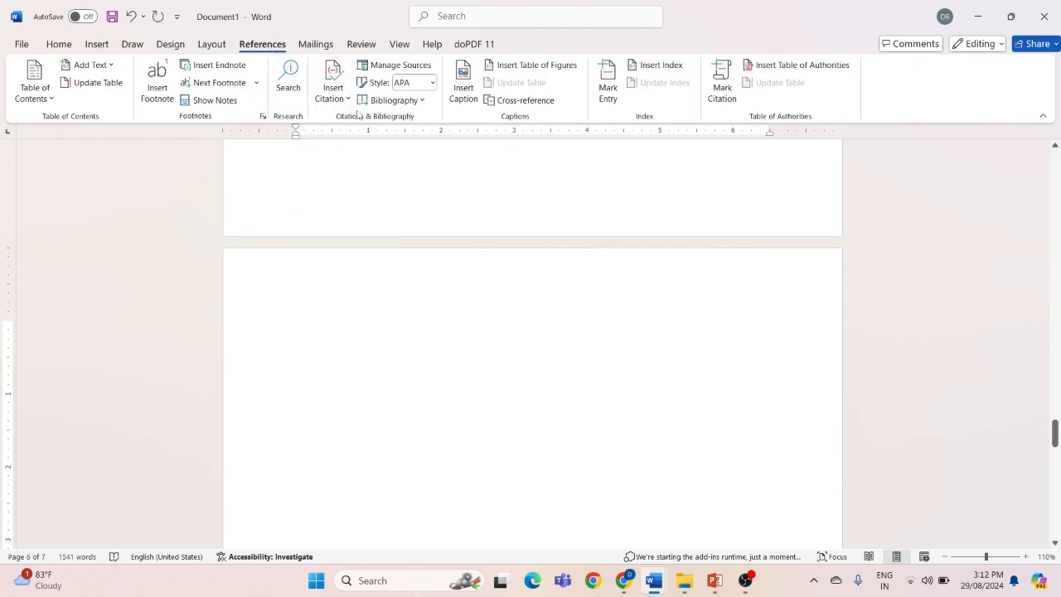
pyautogui.click(394, 100)
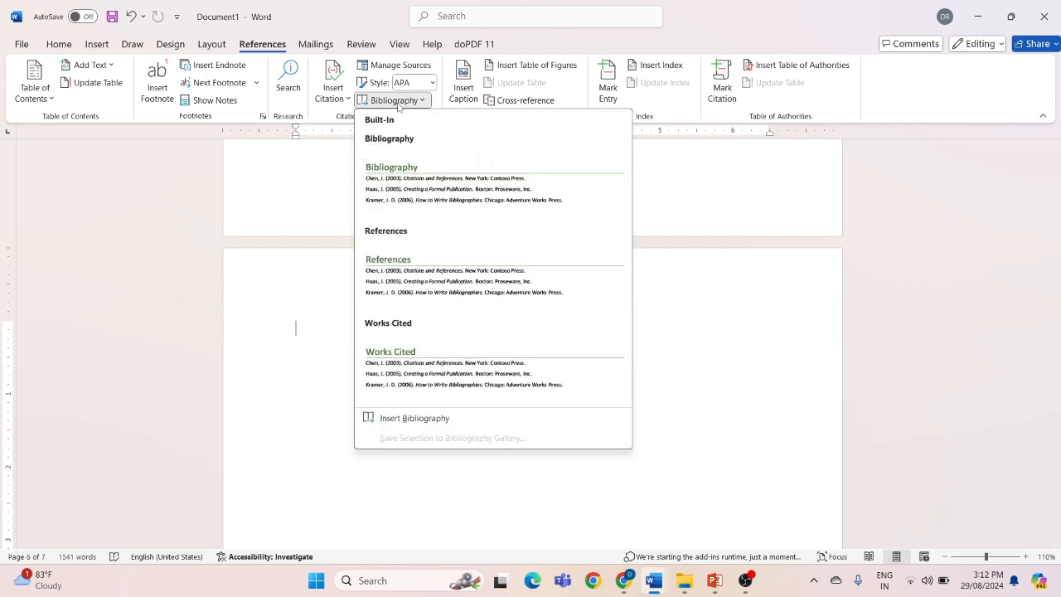
pyautogui.click(381, 236)
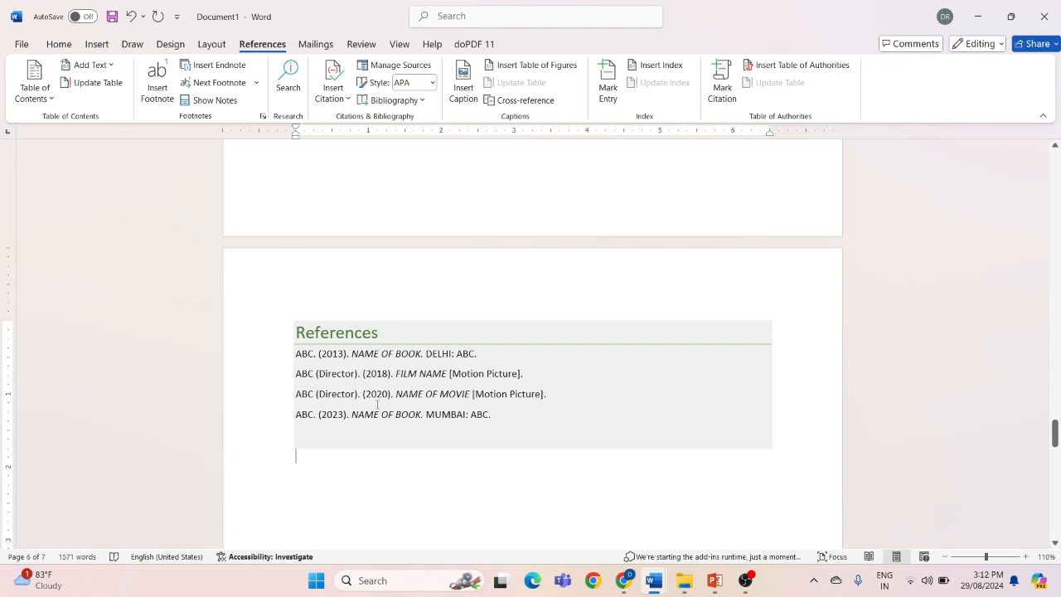
pyautogui.scroll(-3, 375, 404)
pyautogui.scroll(2, 376, 403)
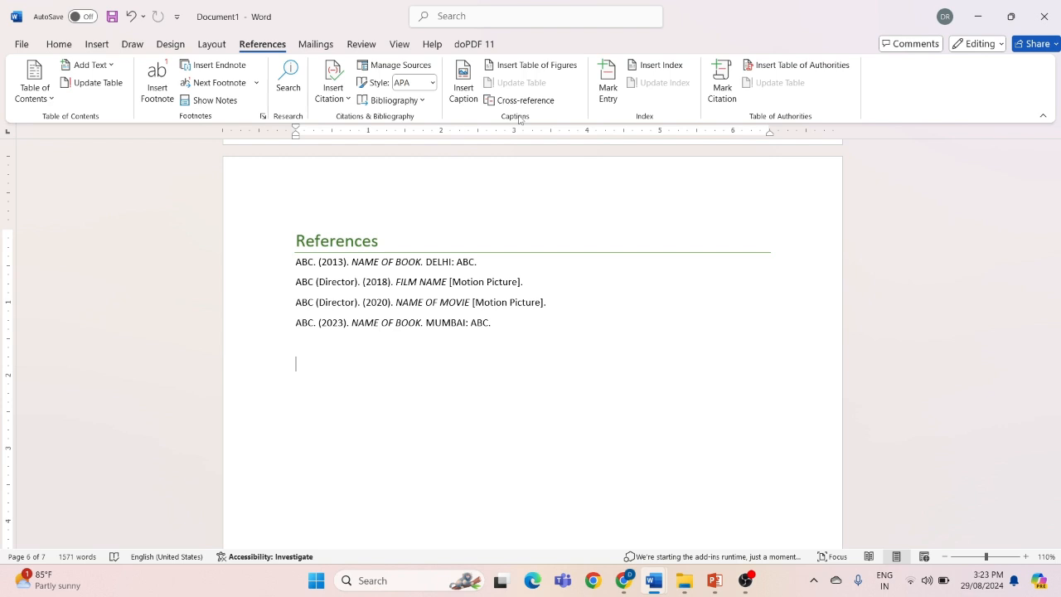
# Switch to Document2 and bring its COMPUTER section with the computer picture into view
pyautogui.moveTo(663, 586)
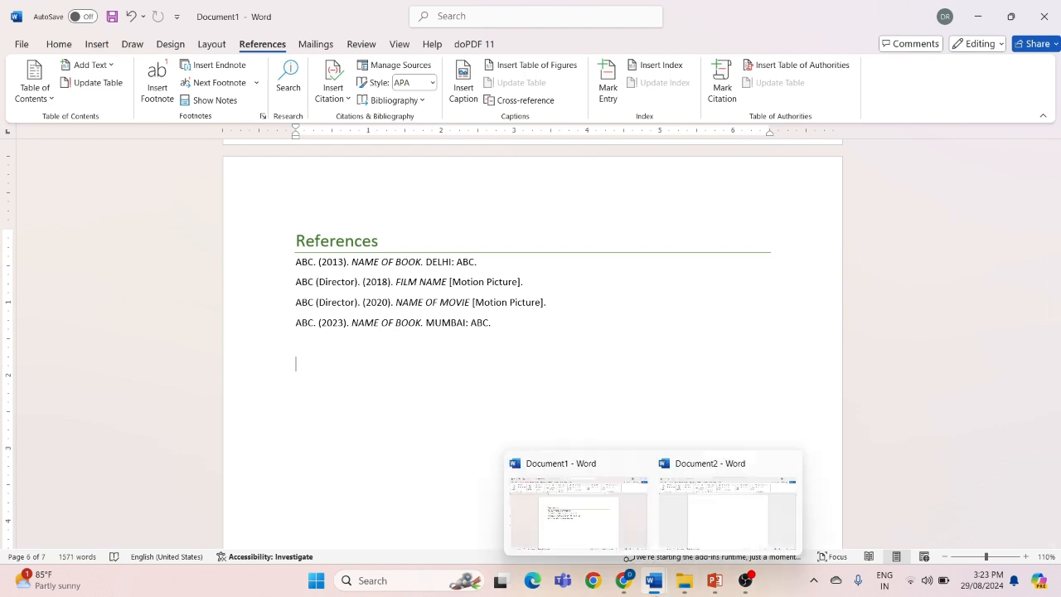
pyautogui.click(697, 522)
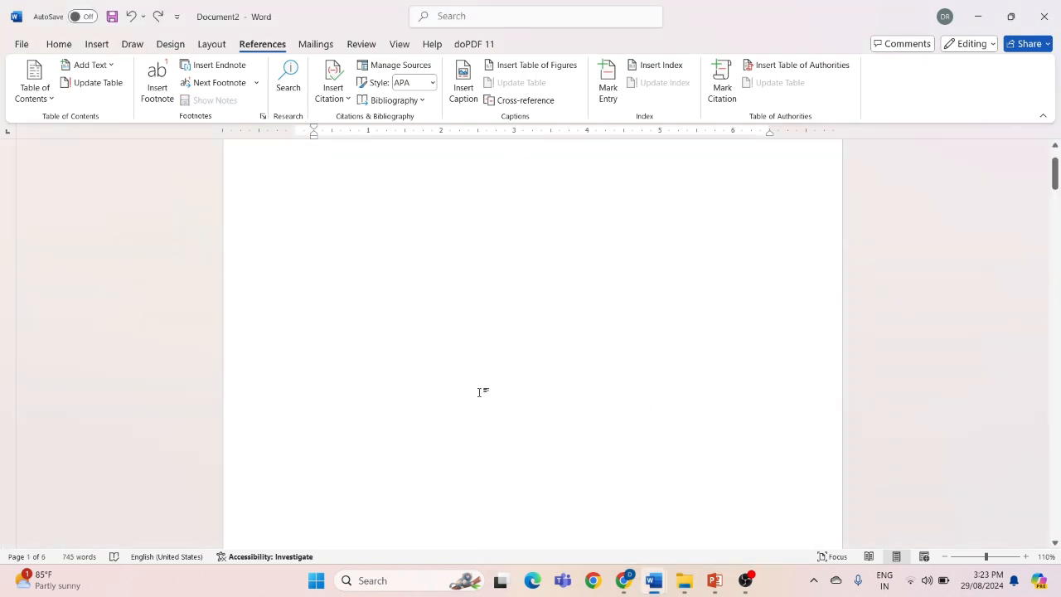
pyautogui.scroll(-10, 479, 392)
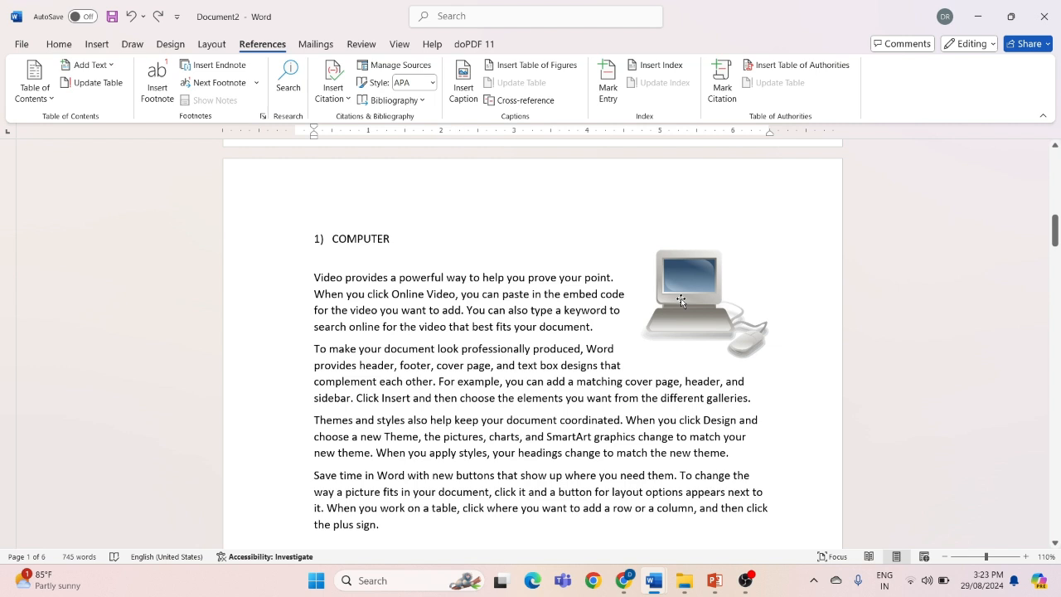
pyautogui.scroll(1, 681, 300)
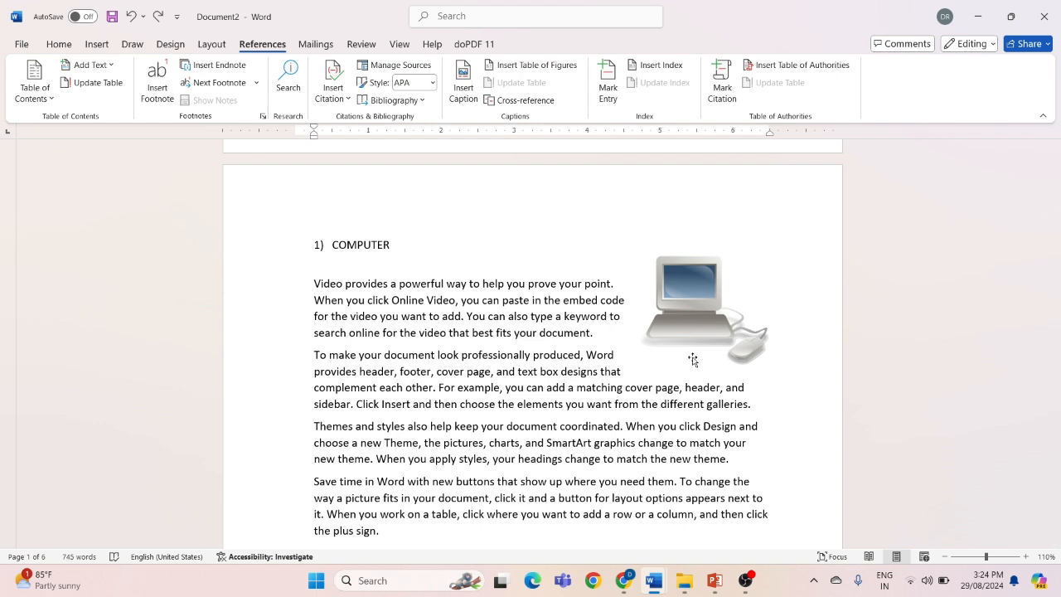
# Add the caption "Figure 1- COMPUTER" below the computer picture
pyautogui.click(690, 308)
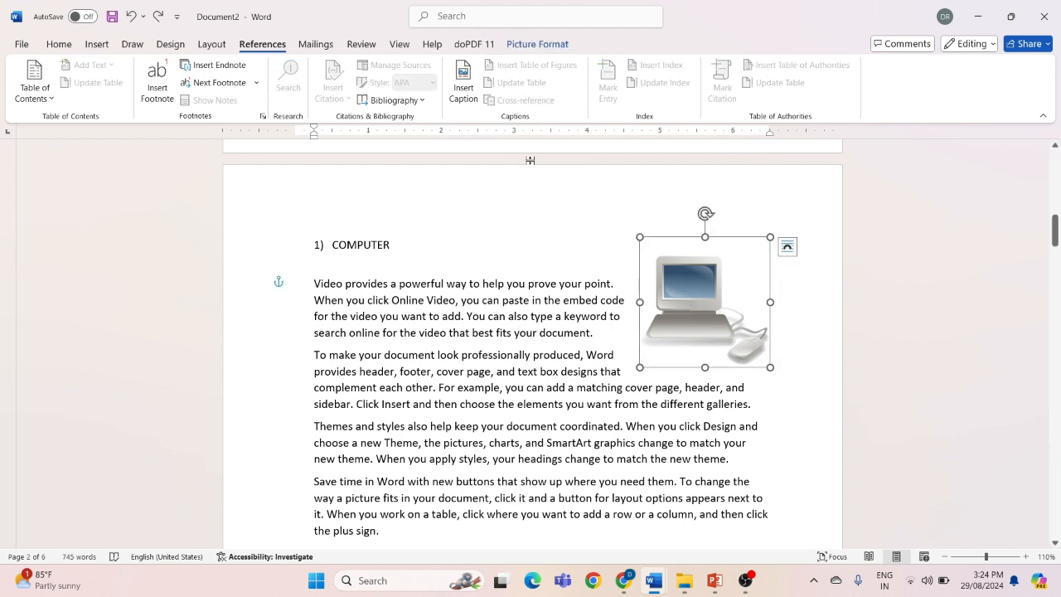
pyautogui.click(475, 106)
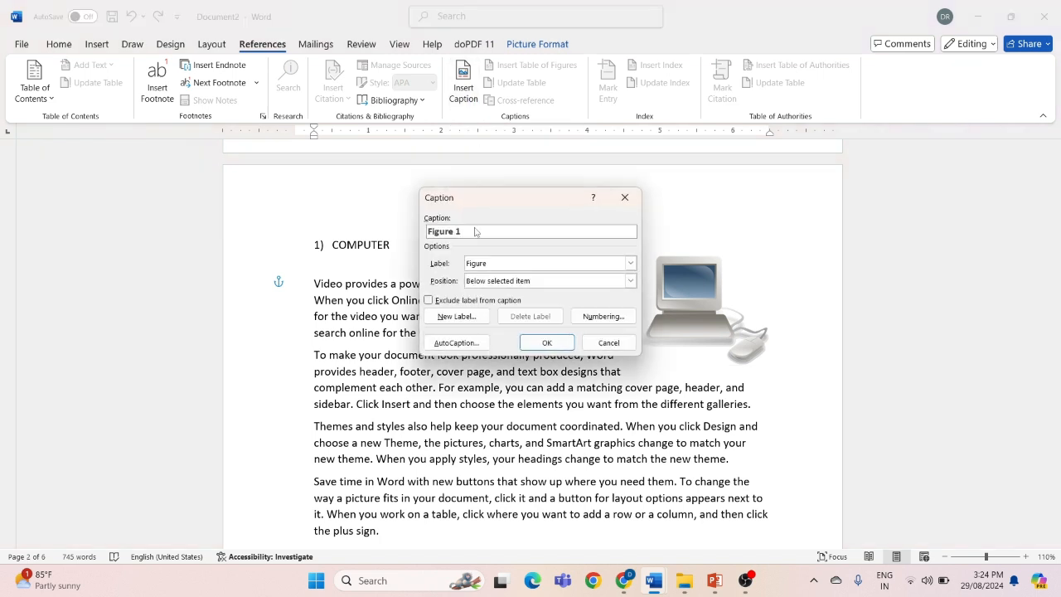
pyautogui.write('- COMPUTER')
pyautogui.click(548, 345)
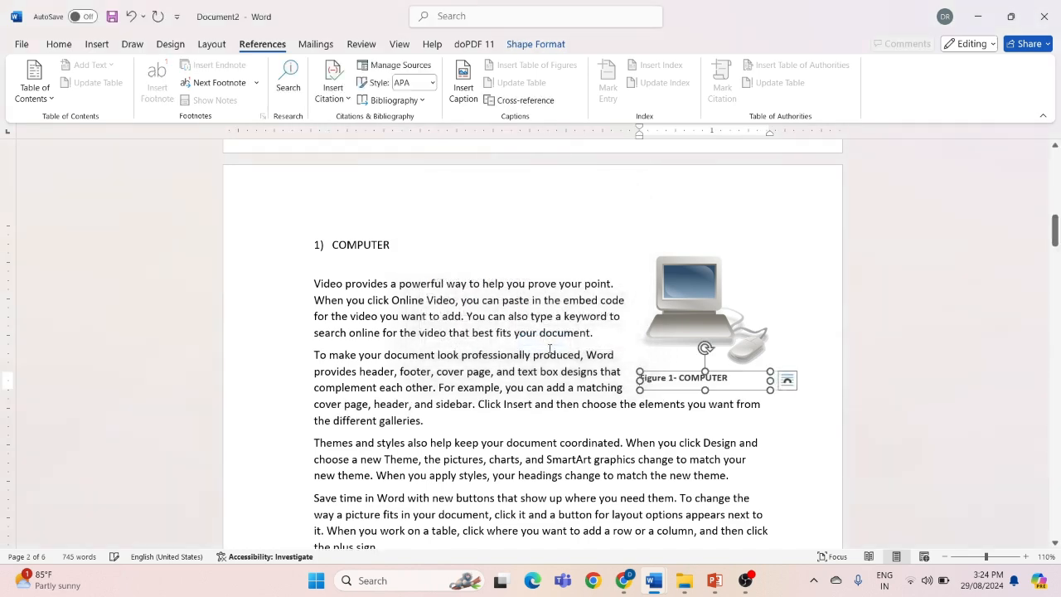
pyautogui.click(548, 405)
# Add a default Figure caption below the picture in the MOUSE section
pyautogui.scroll(-15, 547, 404)
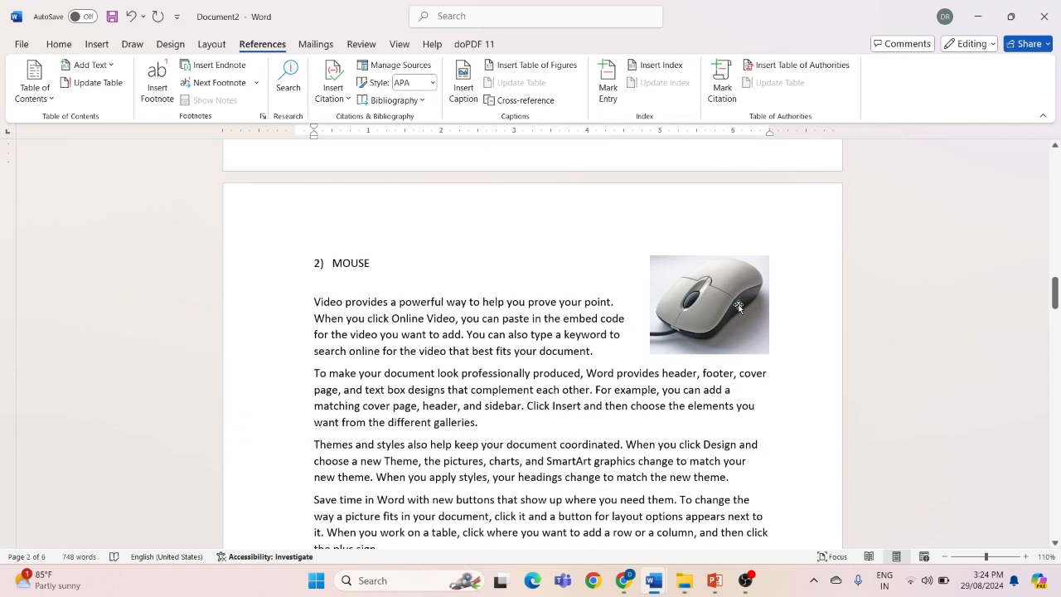
pyautogui.click(738, 307)
pyautogui.click(475, 97)
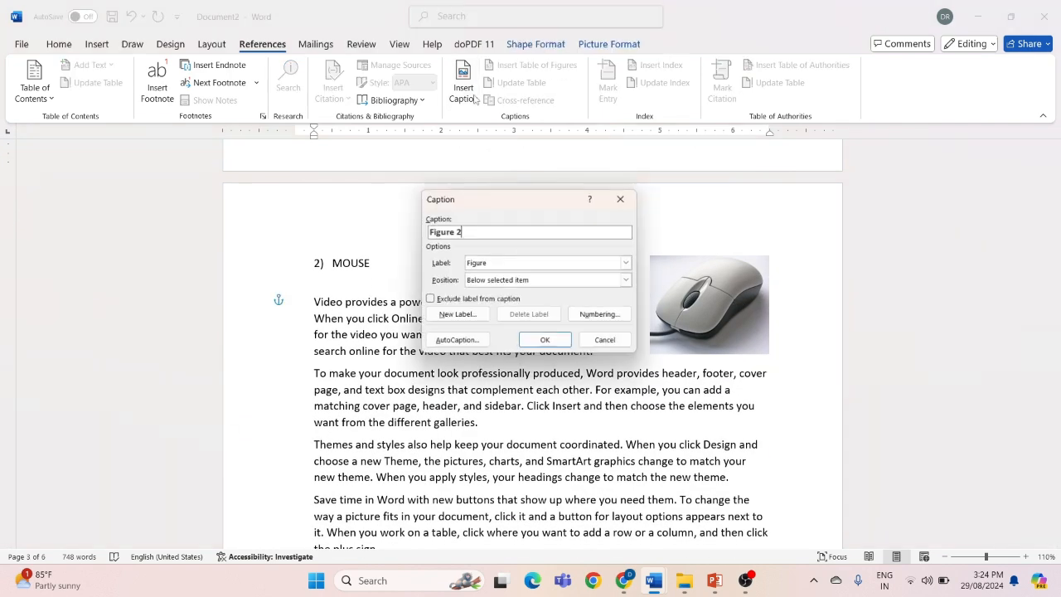
pyautogui.click(546, 341)
# Add a default Figure caption below the keyboard picture in the KEYBOARD section
pyautogui.scroll(-5, 544, 343)
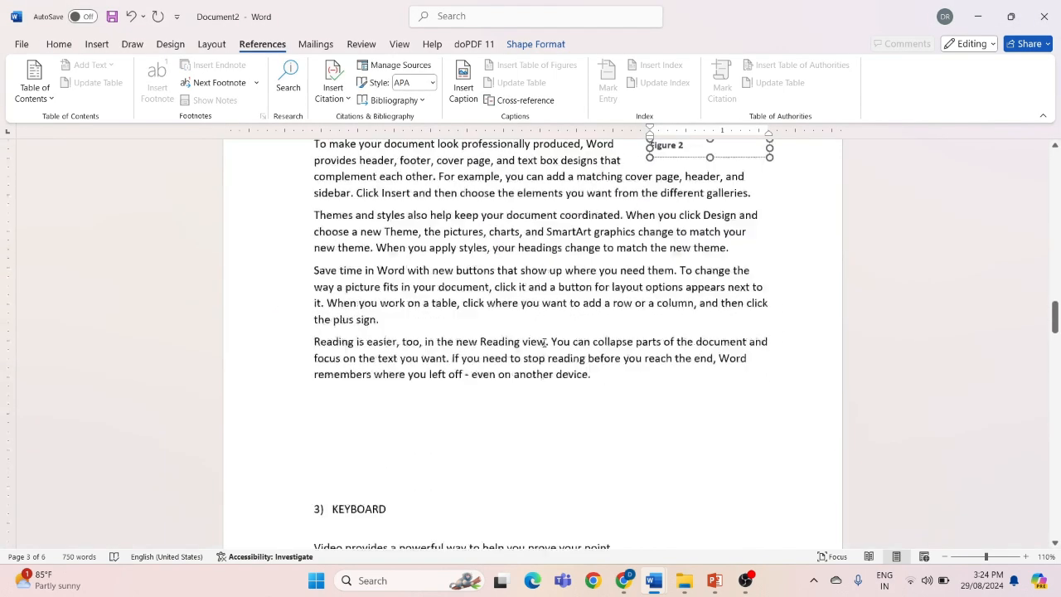
pyautogui.click(700, 326)
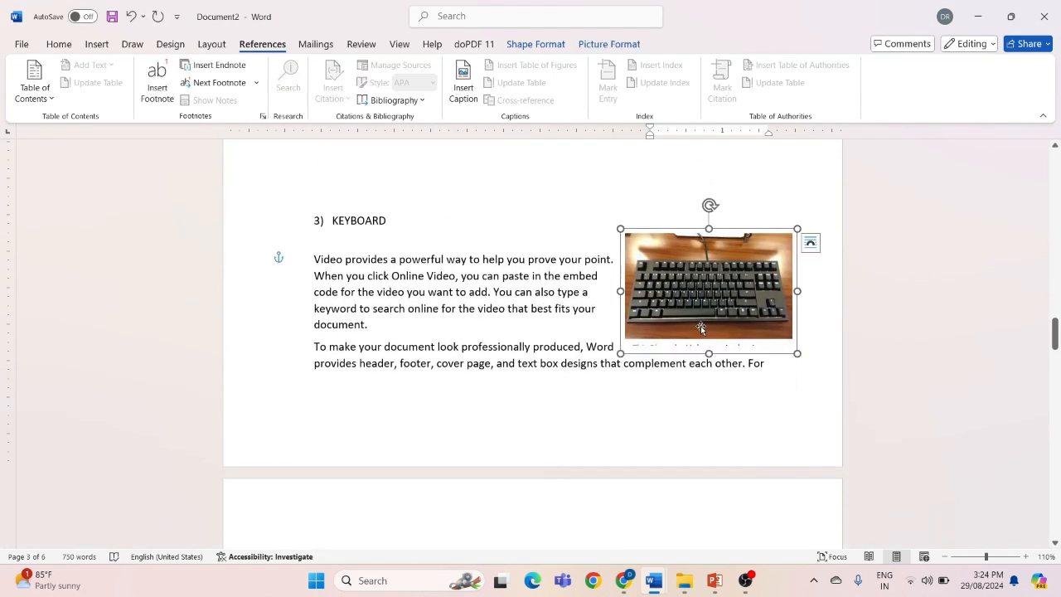
pyautogui.click(464, 90)
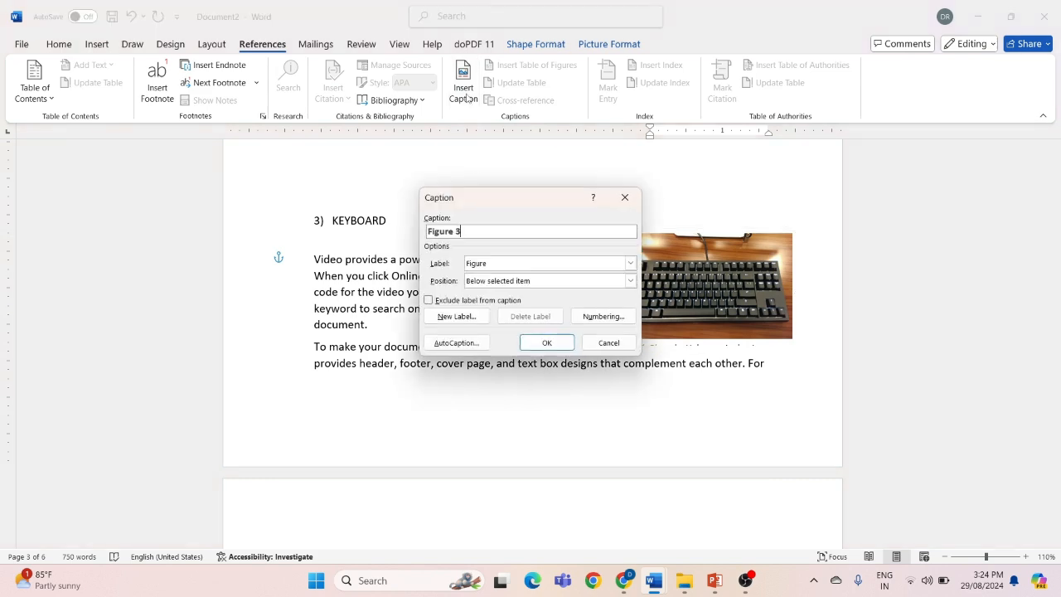
pyautogui.click(541, 342)
pyautogui.click(475, 259)
pyautogui.scroll(3, 476, 263)
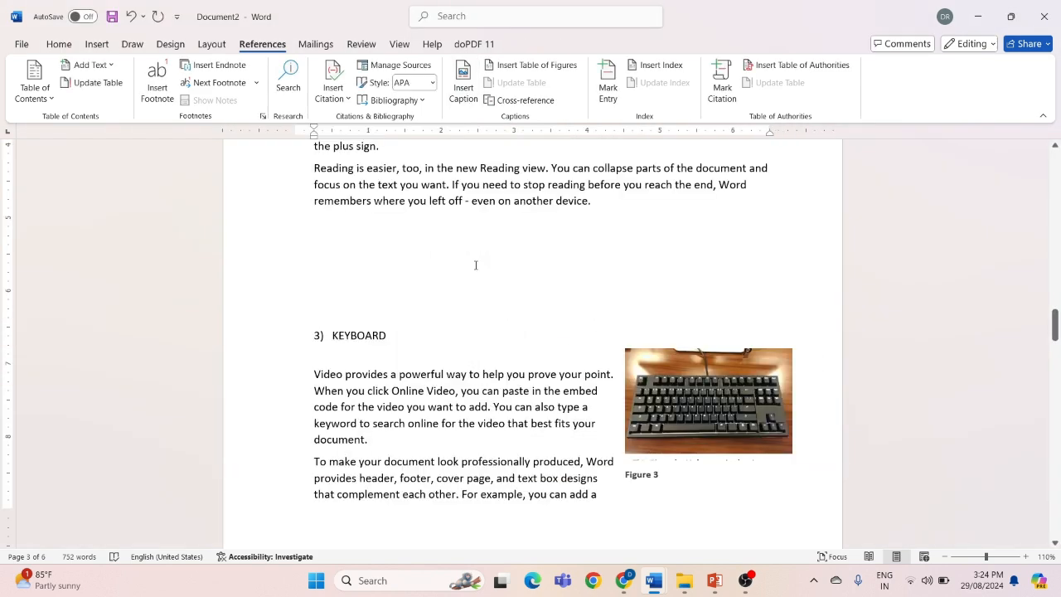
pyautogui.scroll(-2, 475, 265)
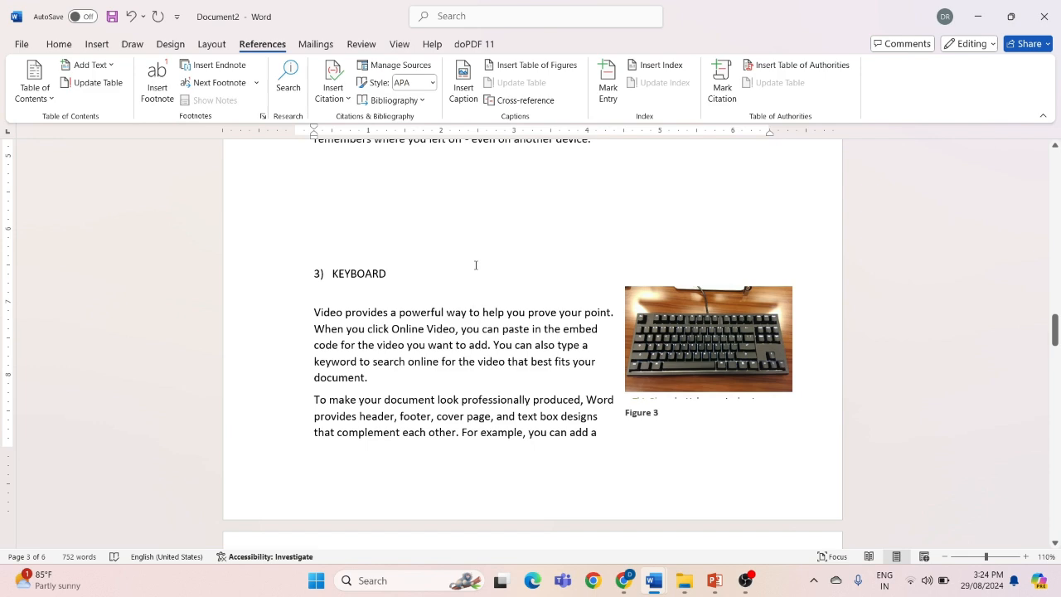
# Insert a table of figures on the blank first page, using the Figure caption label and the default format
pyautogui.scroll(5, 476, 266)
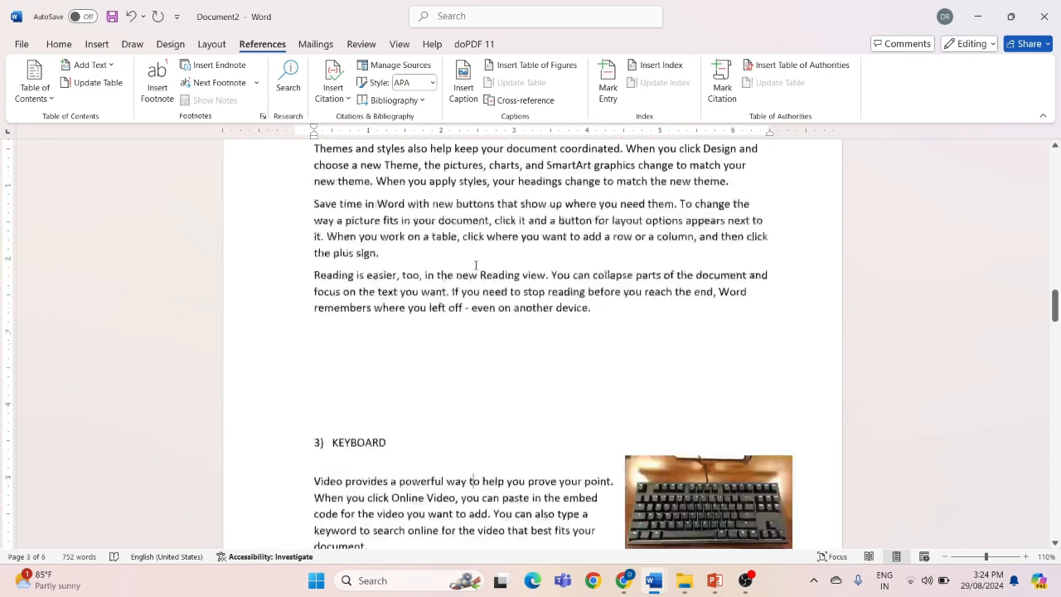
pyautogui.scroll(10, 475, 264)
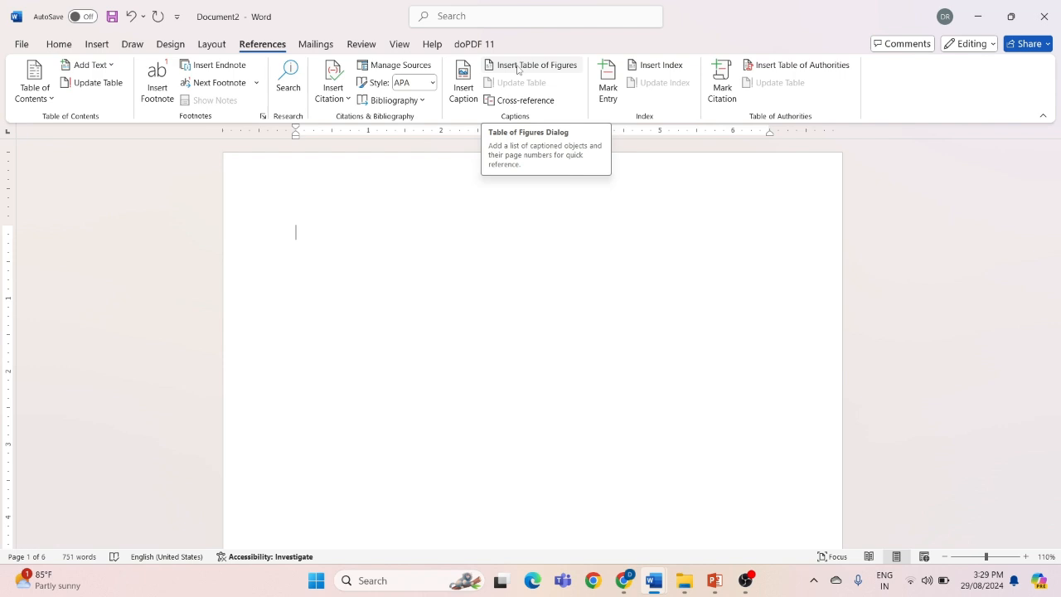
pyautogui.click(517, 69)
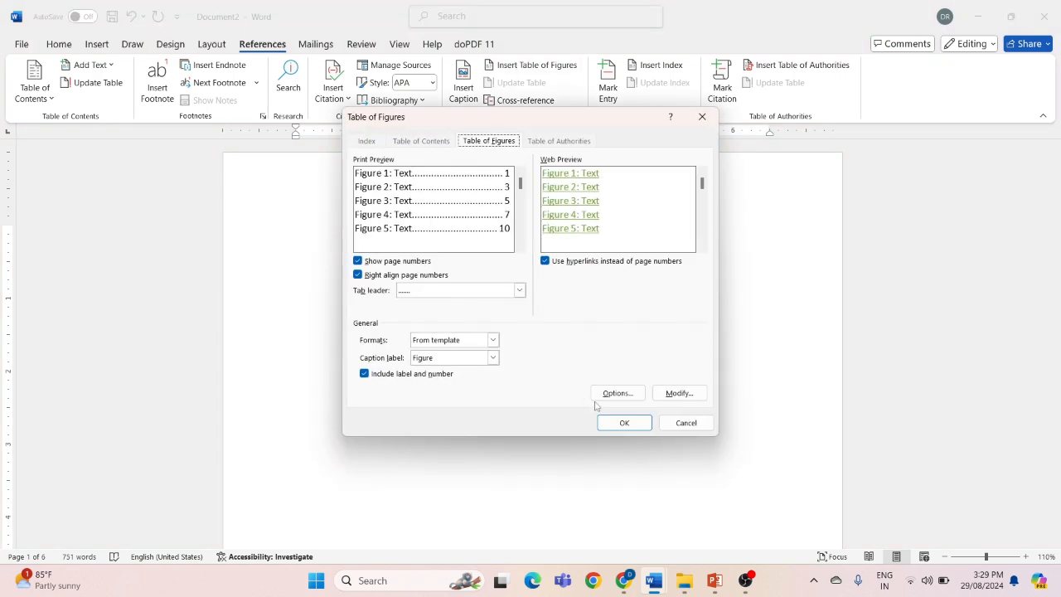
pyautogui.click(624, 423)
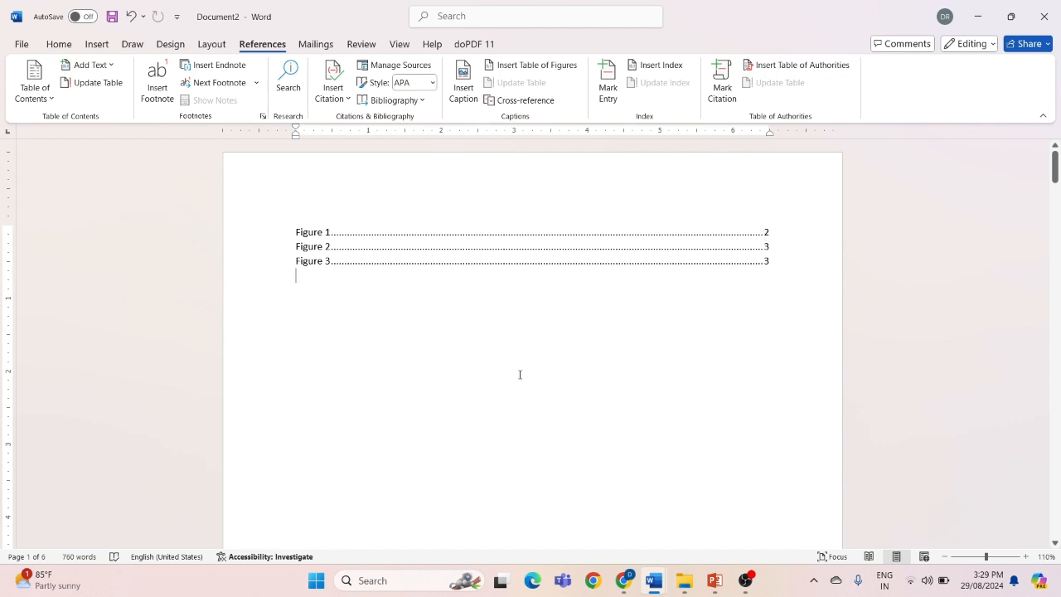
# Follow the table of figures links for Figure 1 and Figure 2 to their captions in the document
pyautogui.keyDown('ctrl'); pyautogui.click(320, 234); pyautogui.keyUp('ctrl')
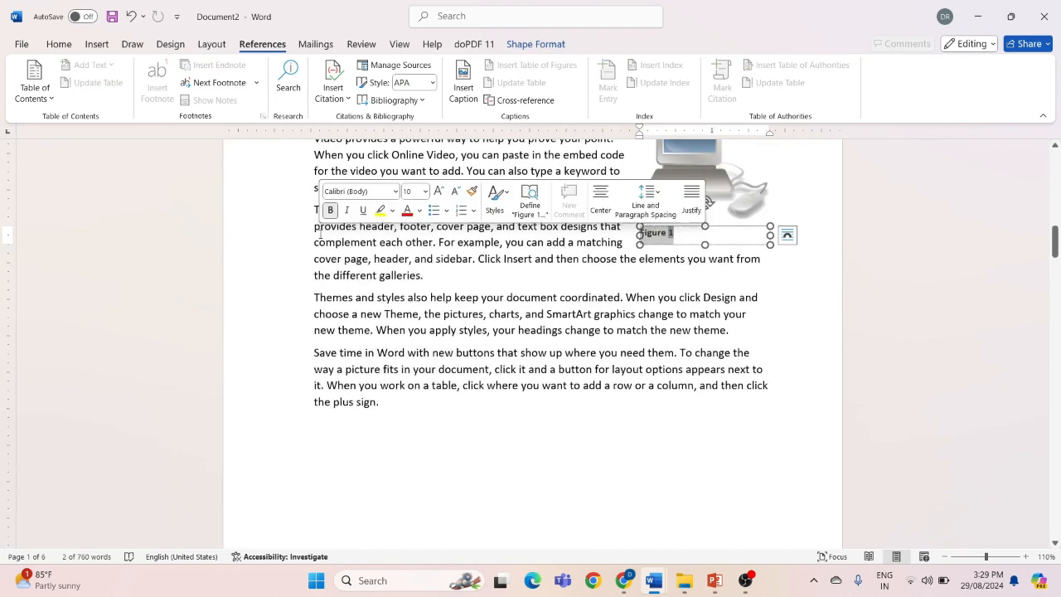
pyautogui.click(416, 314)
pyautogui.scroll(3, 416, 313)
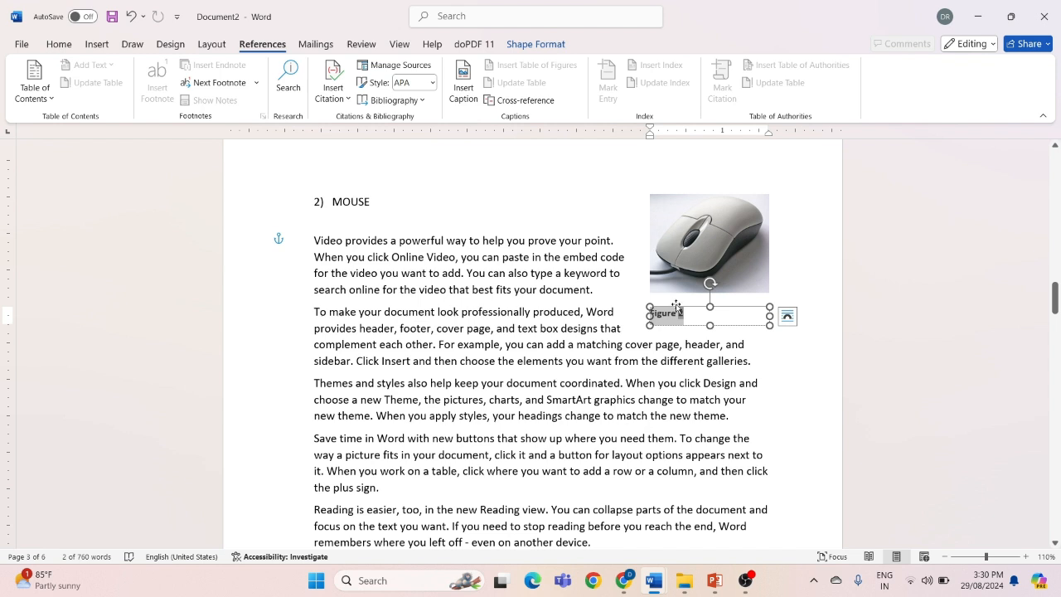
# Append the text "MOUSE" to the Figure 2 caption below the mouse picture
pyautogui.click(689, 315)
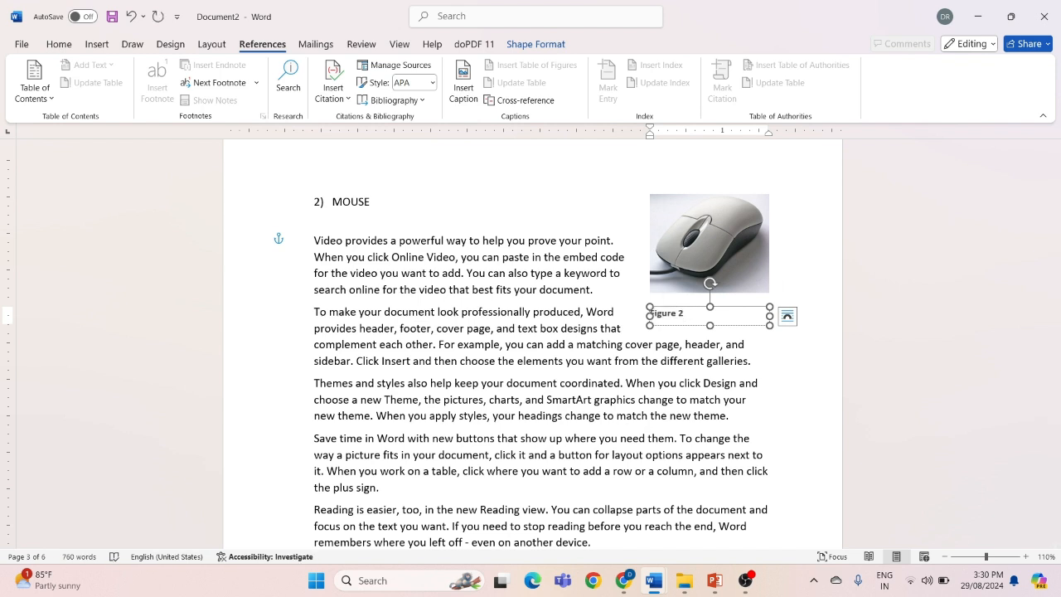
pyautogui.write('MOUSE')
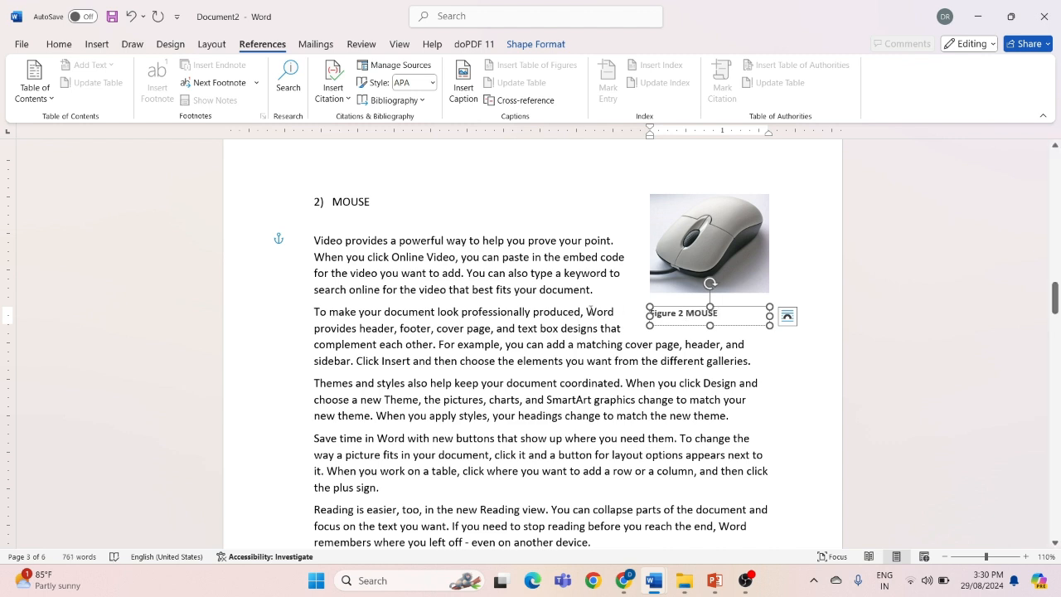
pyautogui.click(730, 352)
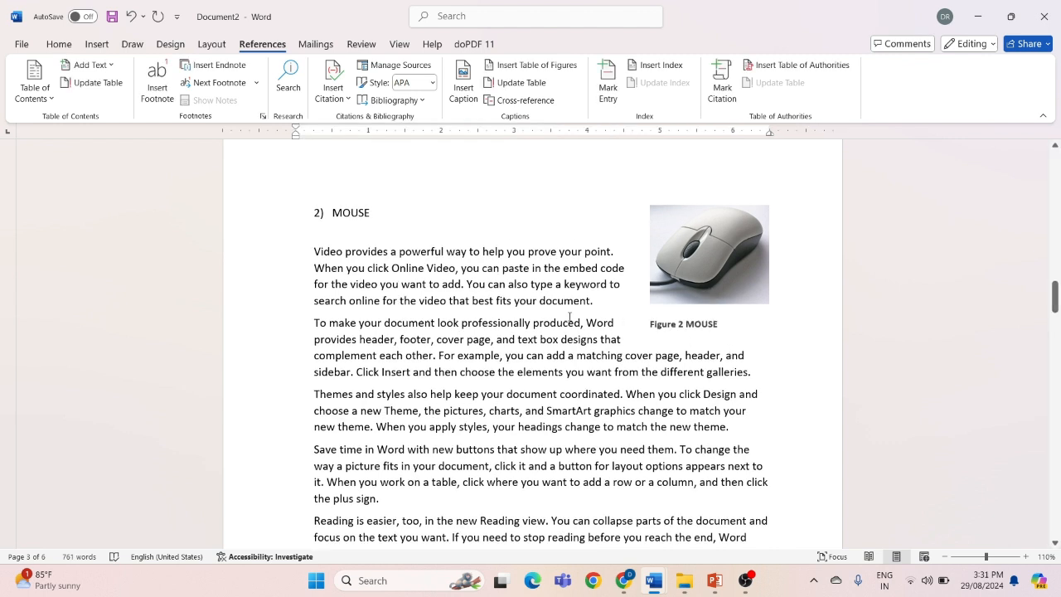
pyautogui.click(526, 325)
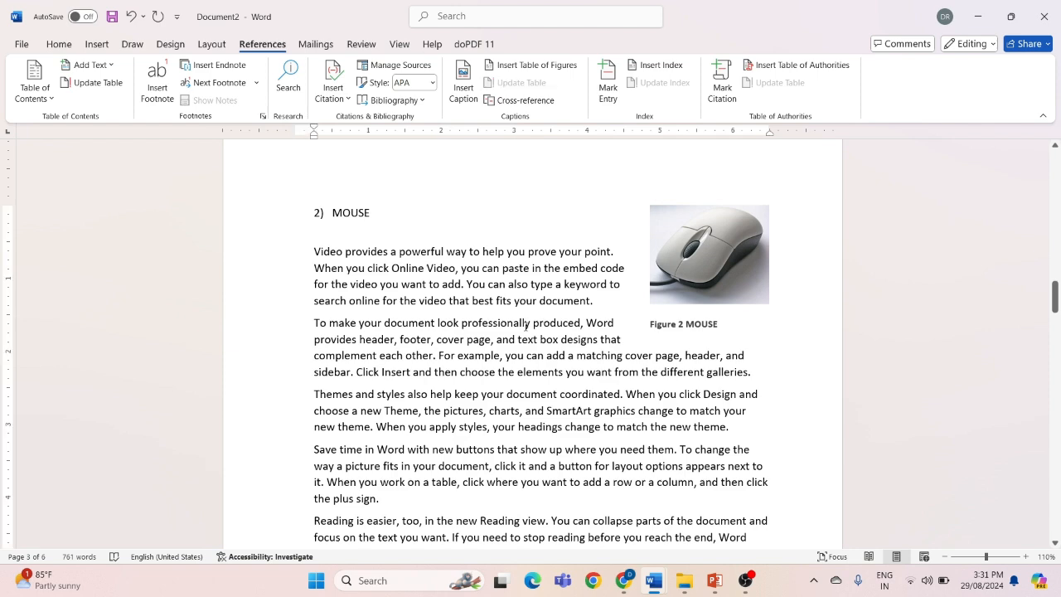
# Update the entire table of figures on the first page to include the edited caption text
pyautogui.scroll(15, 525, 326)
pyautogui.scroll(5, 525, 329)
pyautogui.click(331, 232)
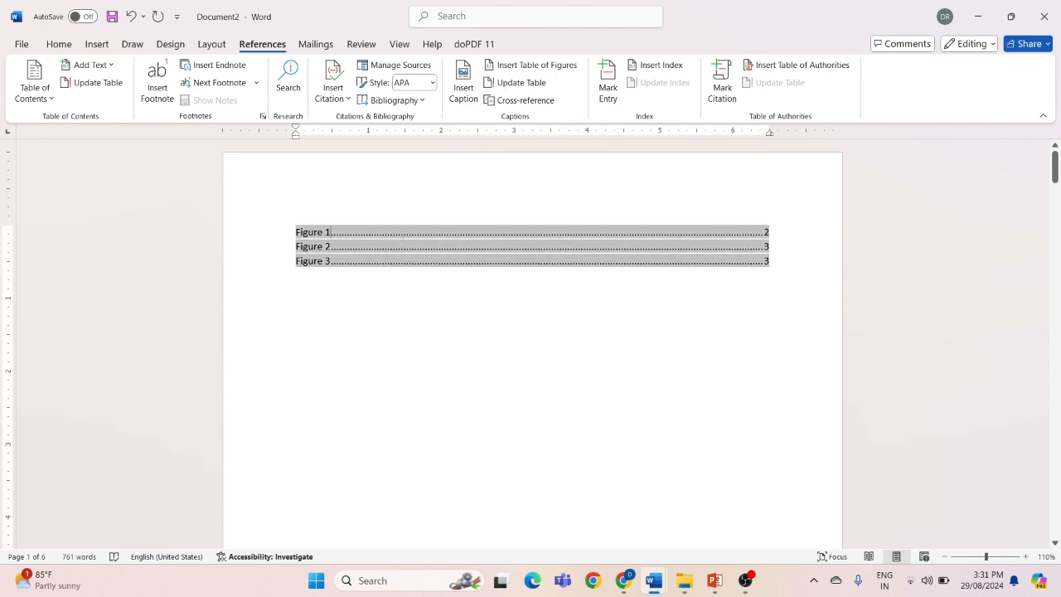
pyautogui.click(520, 86)
pyautogui.click(457, 287)
pyautogui.click(528, 314)
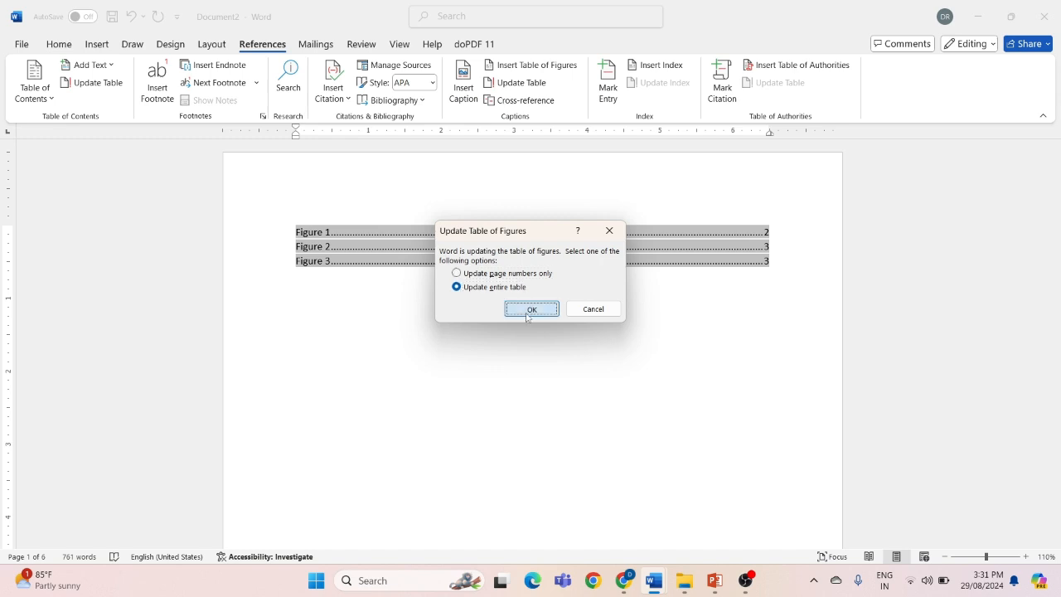
pyautogui.click(409, 332)
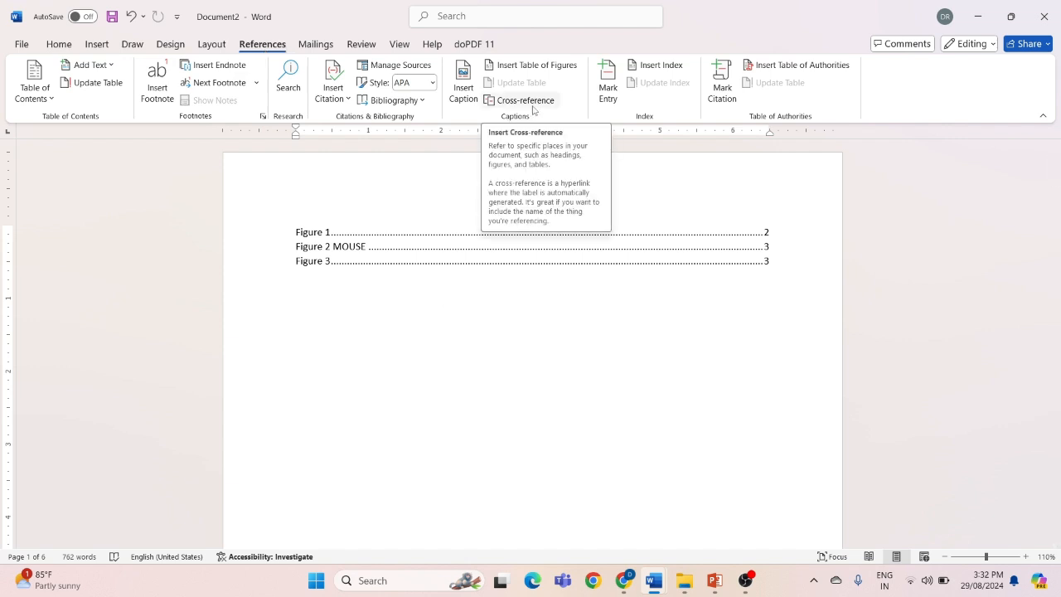
pyautogui.click(97, 44)
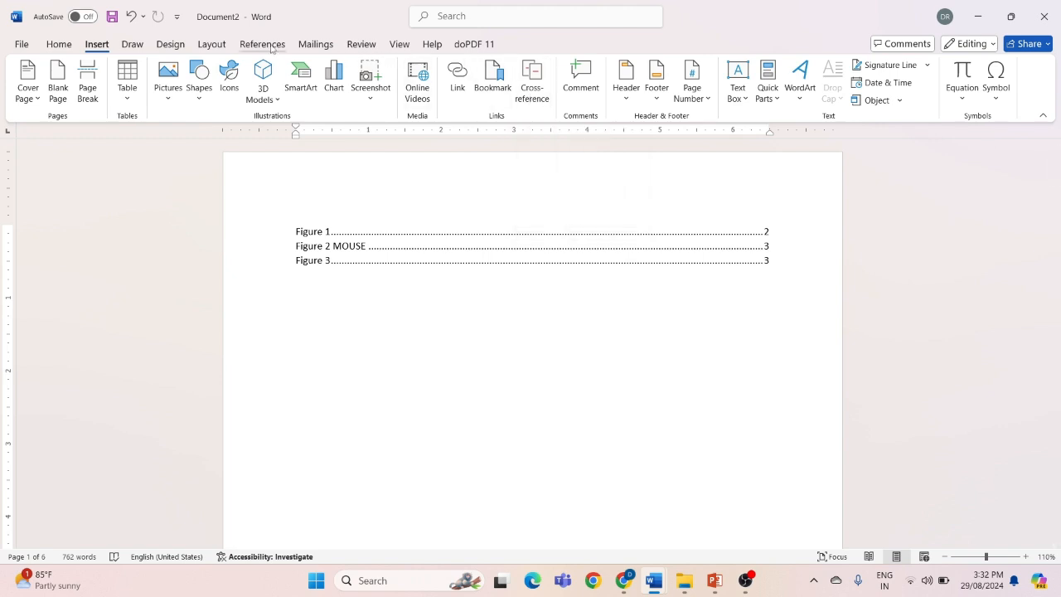
pyautogui.click(262, 44)
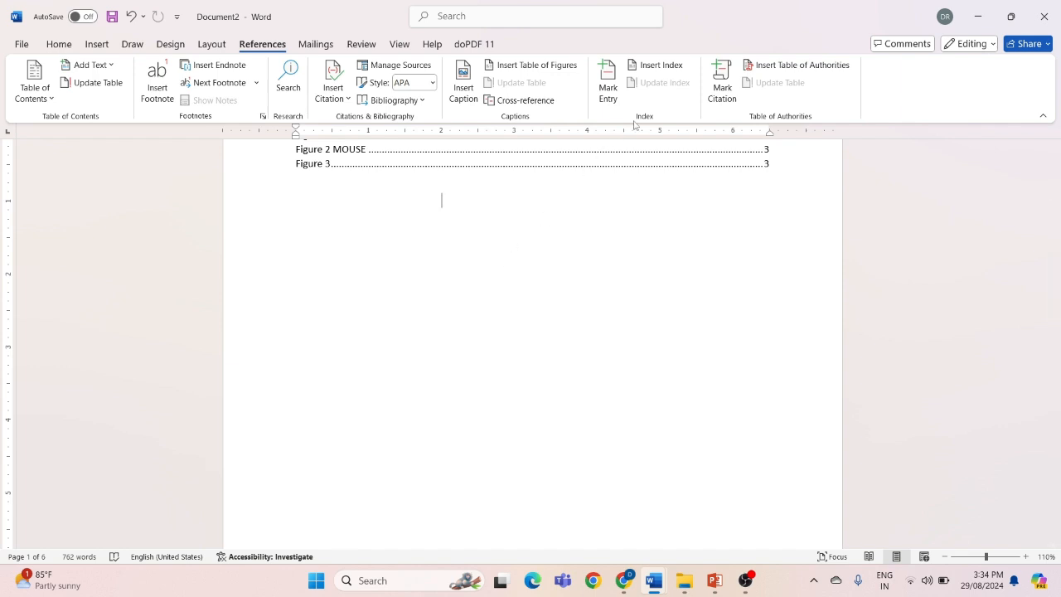
# Switch to Document1 and display its reference tools with the page 5 text in view
pyautogui.moveTo(654, 579)
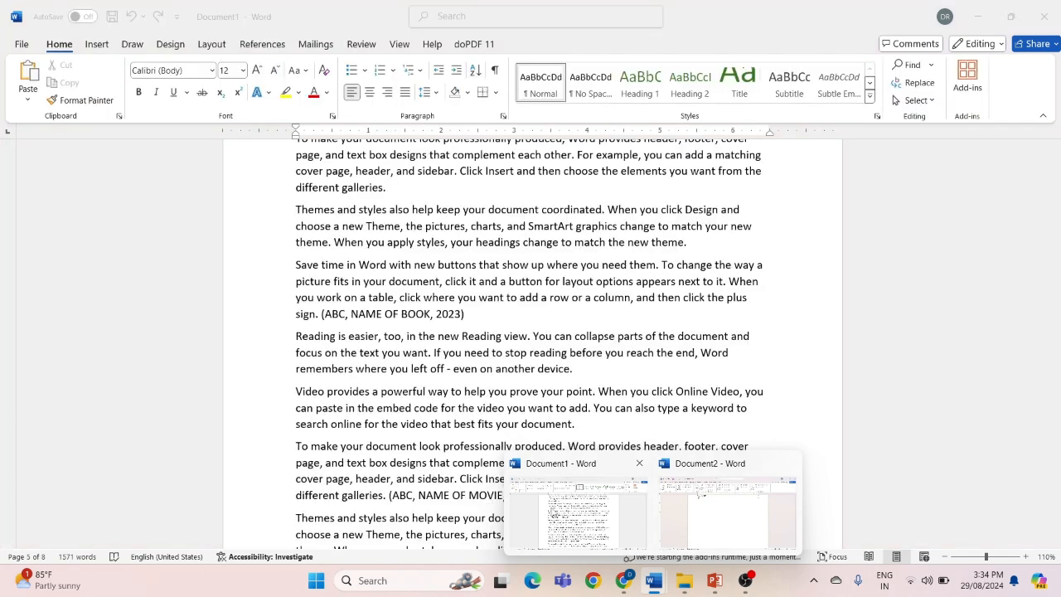
pyautogui.click(553, 510)
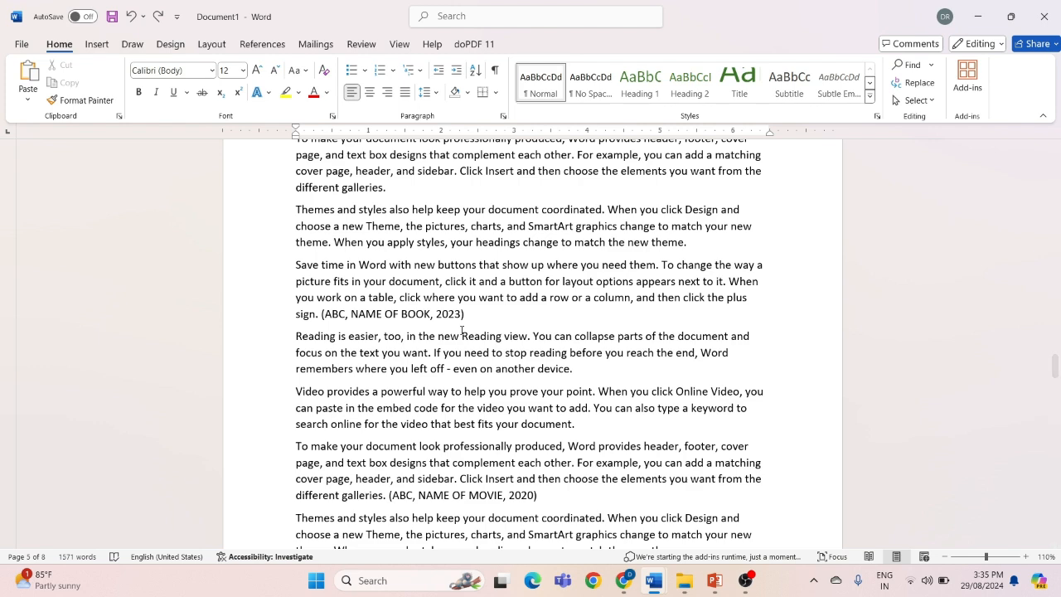
pyautogui.click(262, 45)
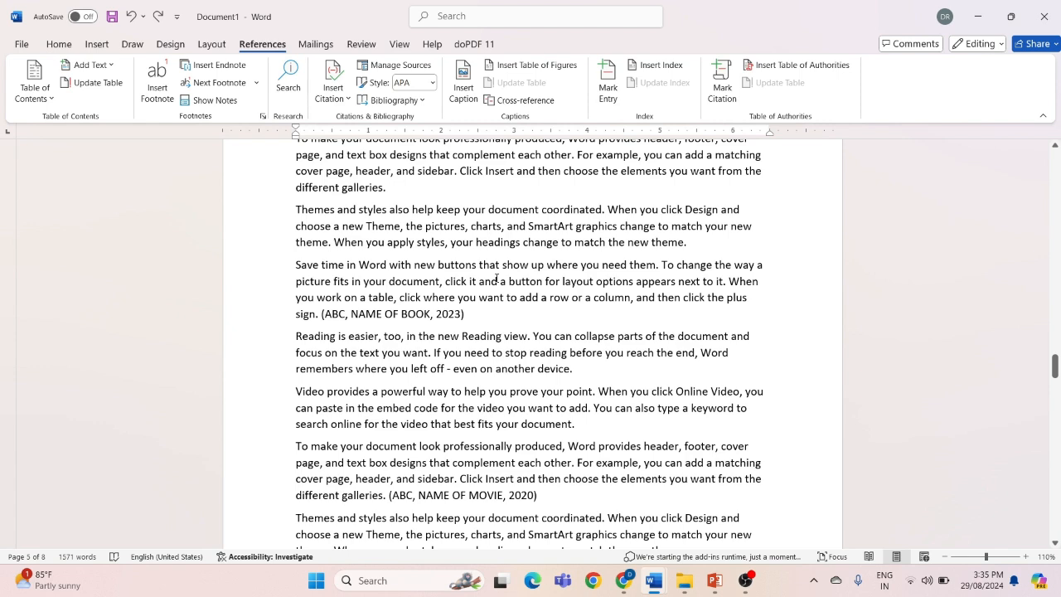
pyautogui.scroll(-3, 497, 278)
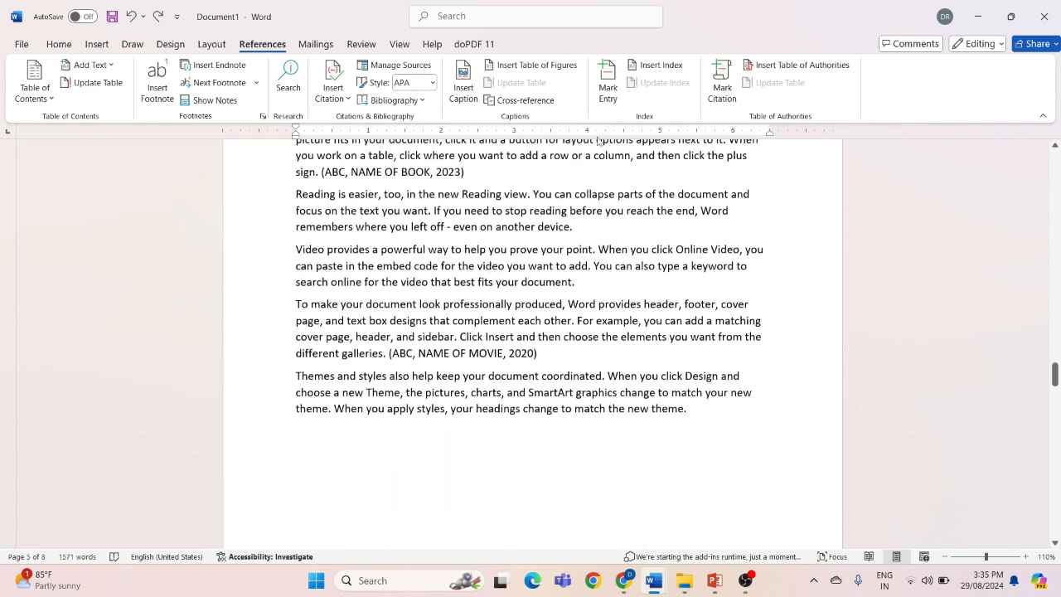
# Mark the word "Themes" at the start of a page 4 paragraph as a current-page index entry
pyautogui.click(608, 91)
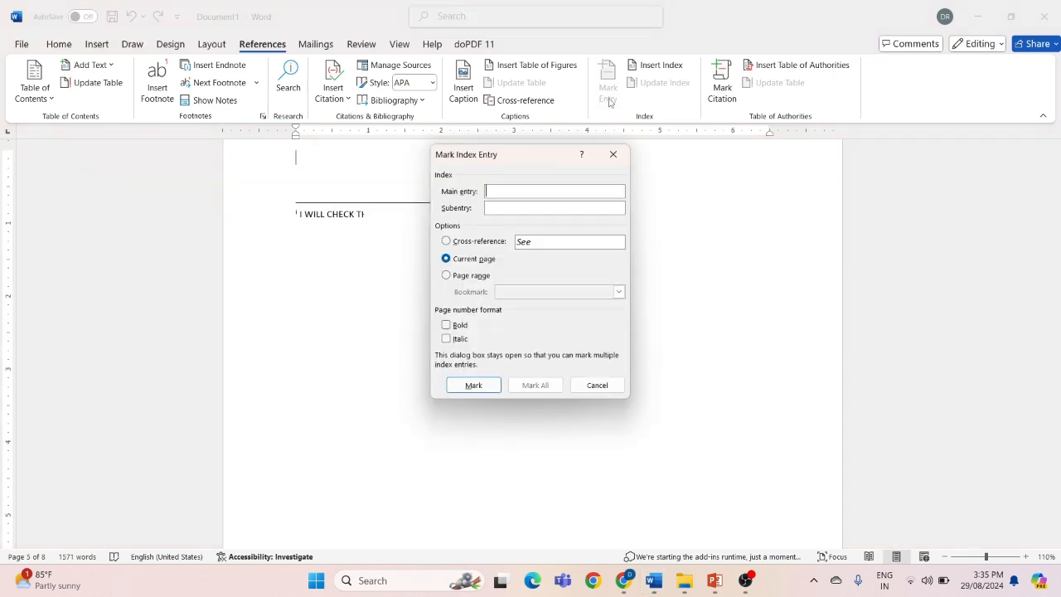
pyautogui.scroll(10, 417, 242)
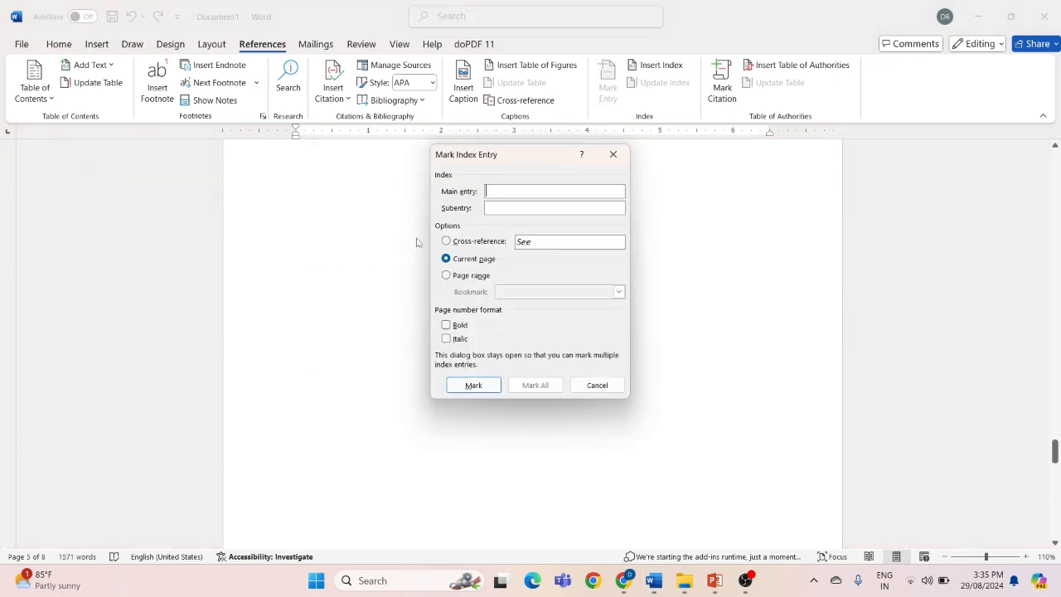
pyautogui.scroll(15, 417, 243)
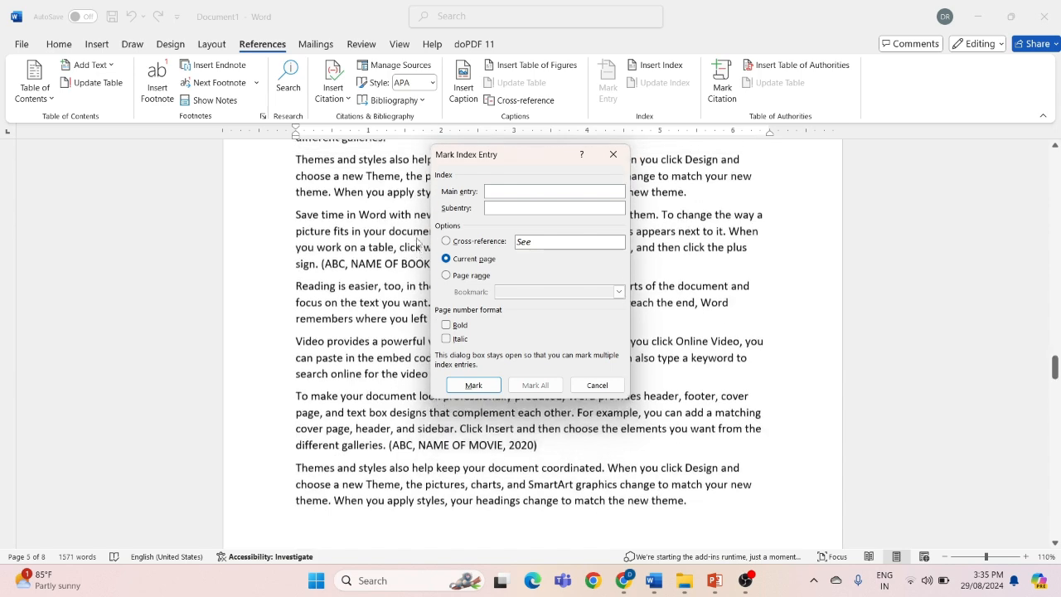
pyautogui.scroll(8, 417, 242)
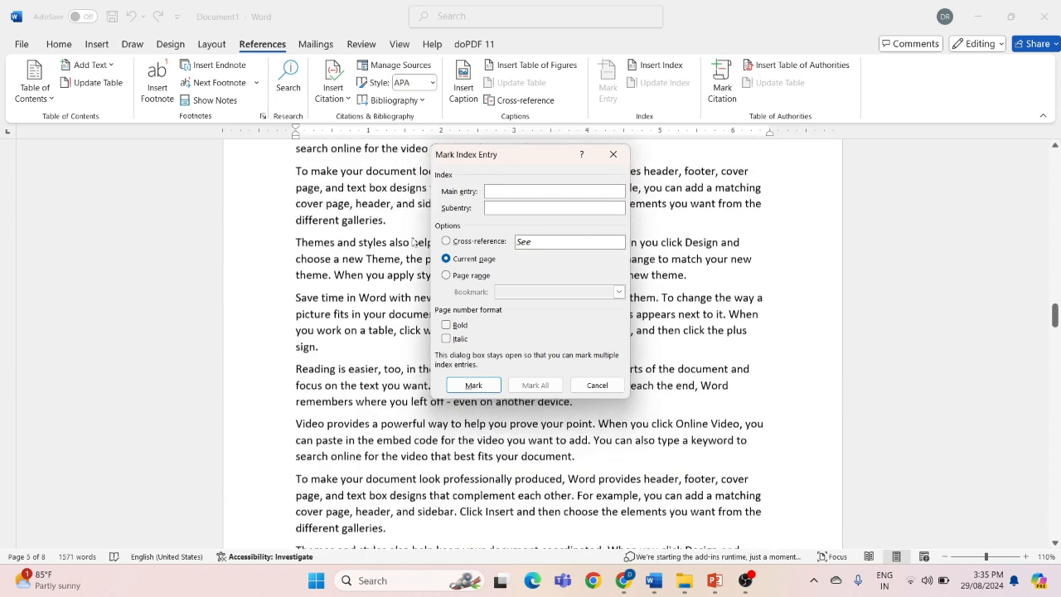
pyautogui.click(298, 246)
pyautogui.doubleClick(299, 245)
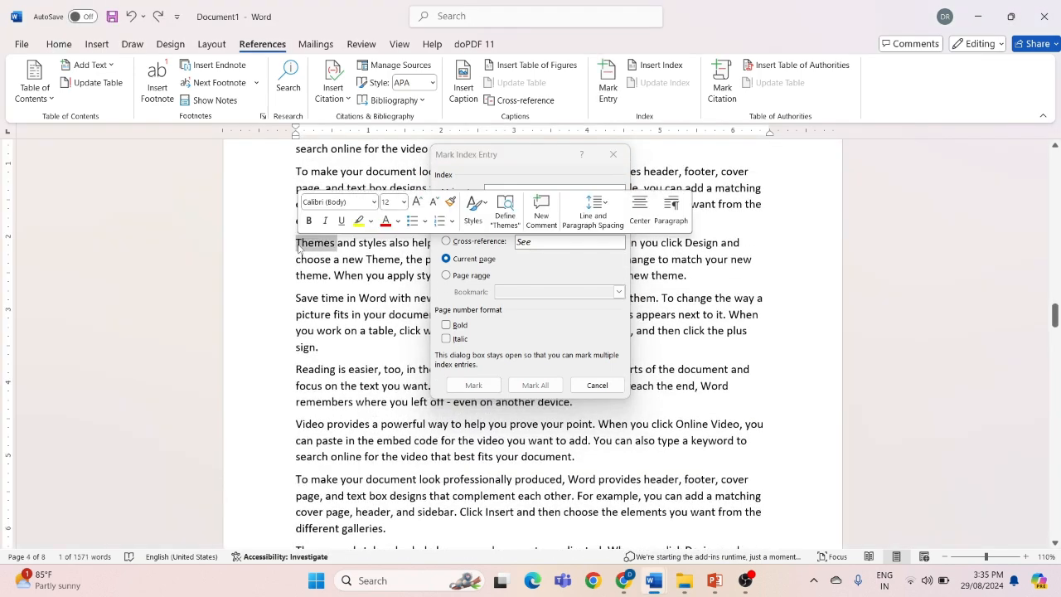
pyautogui.click(539, 279)
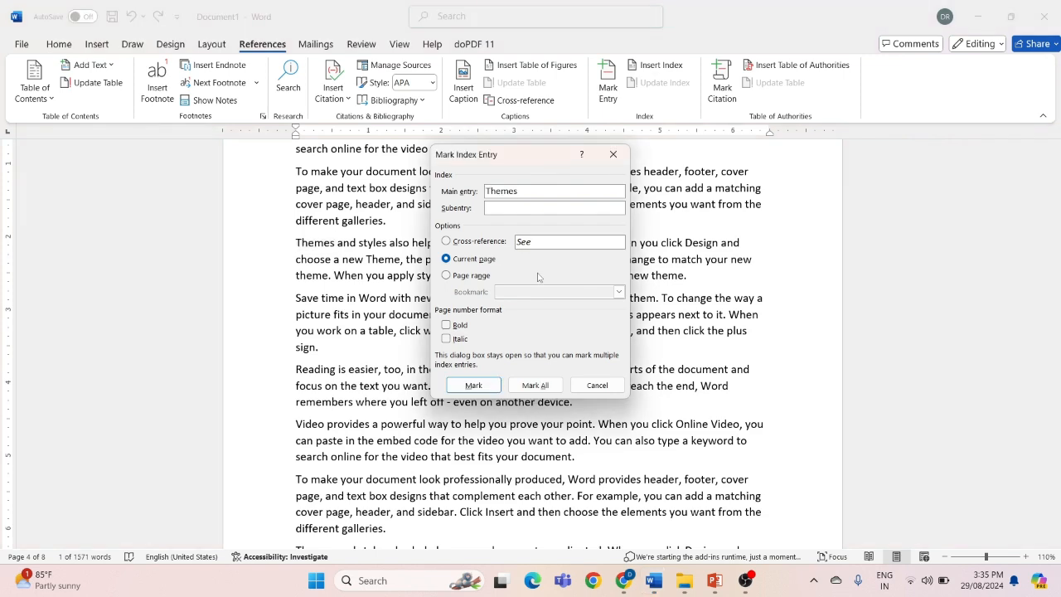
pyautogui.click(455, 387)
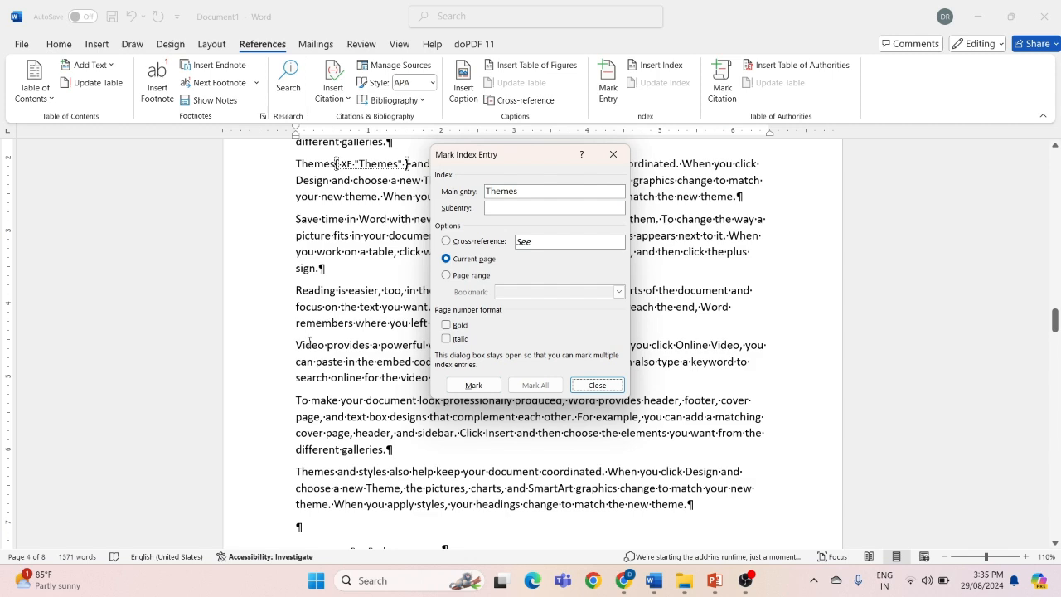
# Mark "Video" and the "Themes" that opens the last paragraph on page 4 as current-page index entries
pyautogui.doubleClick(310, 345)
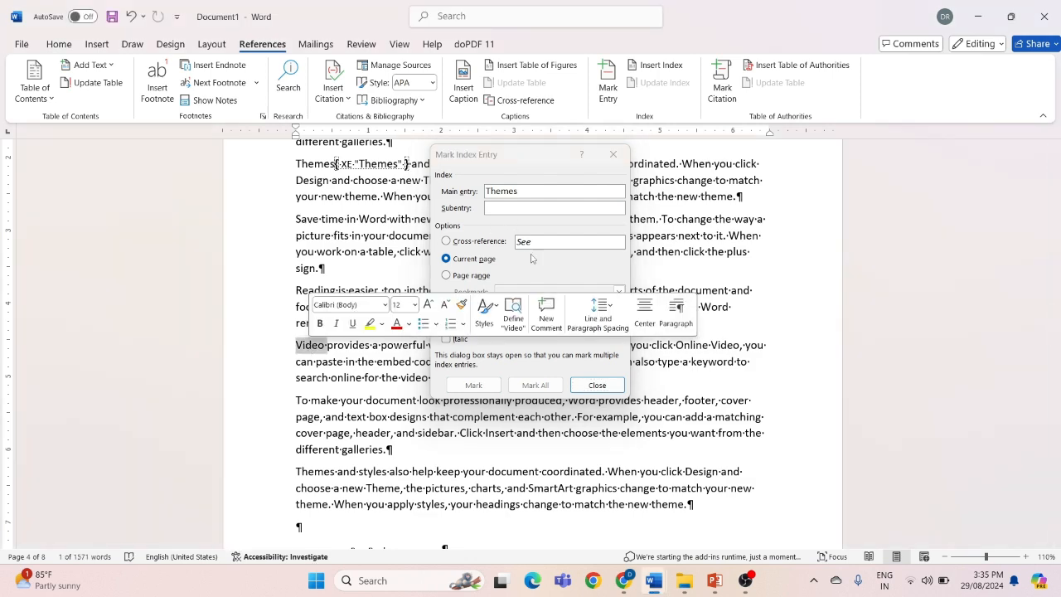
pyautogui.click(538, 271)
pyautogui.click(474, 387)
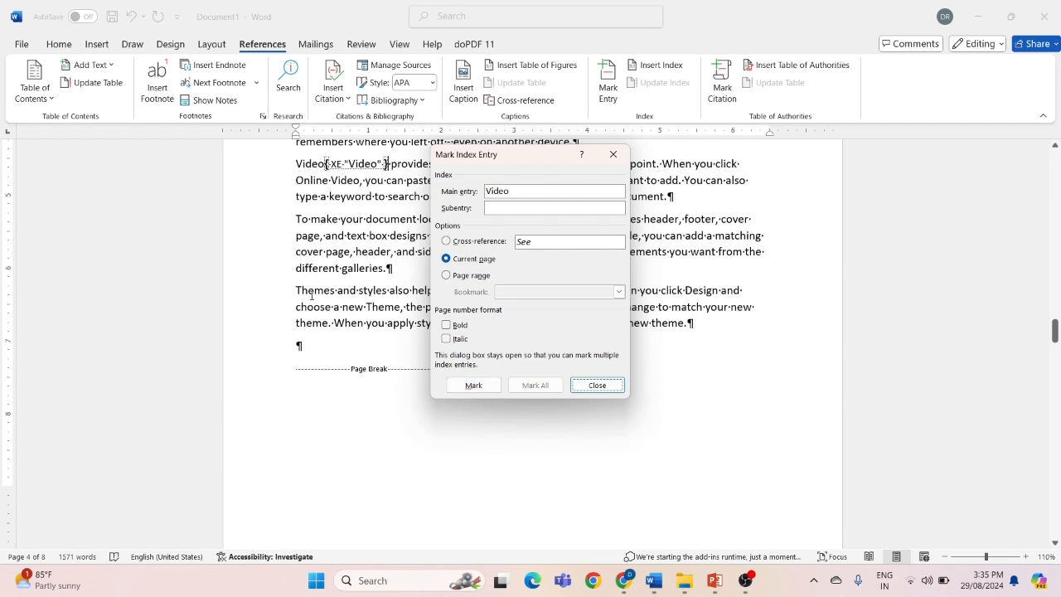
pyautogui.doubleClick(311, 293)
pyautogui.click(538, 330)
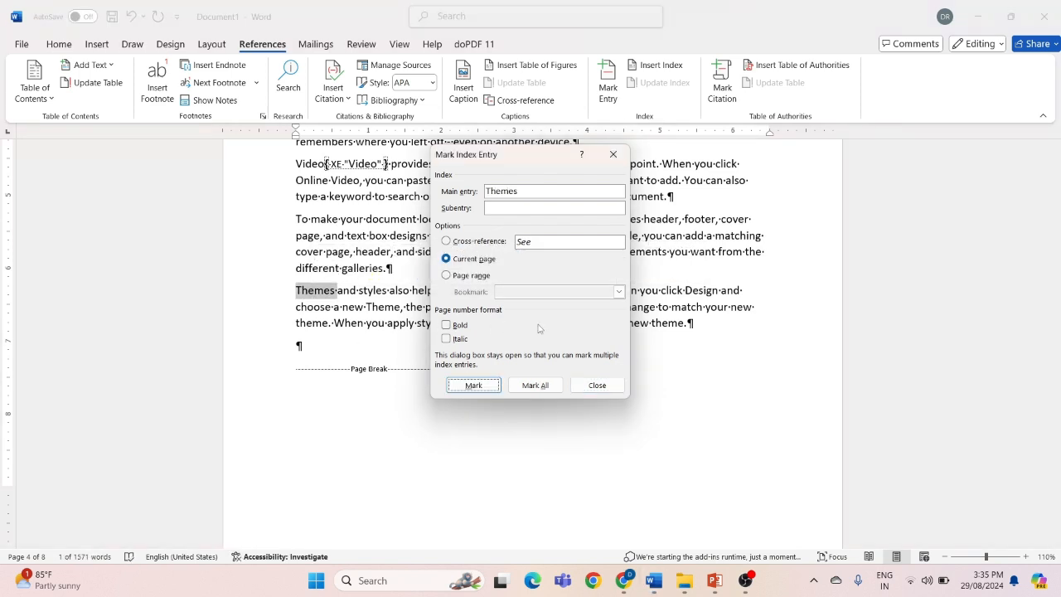
pyautogui.click(479, 386)
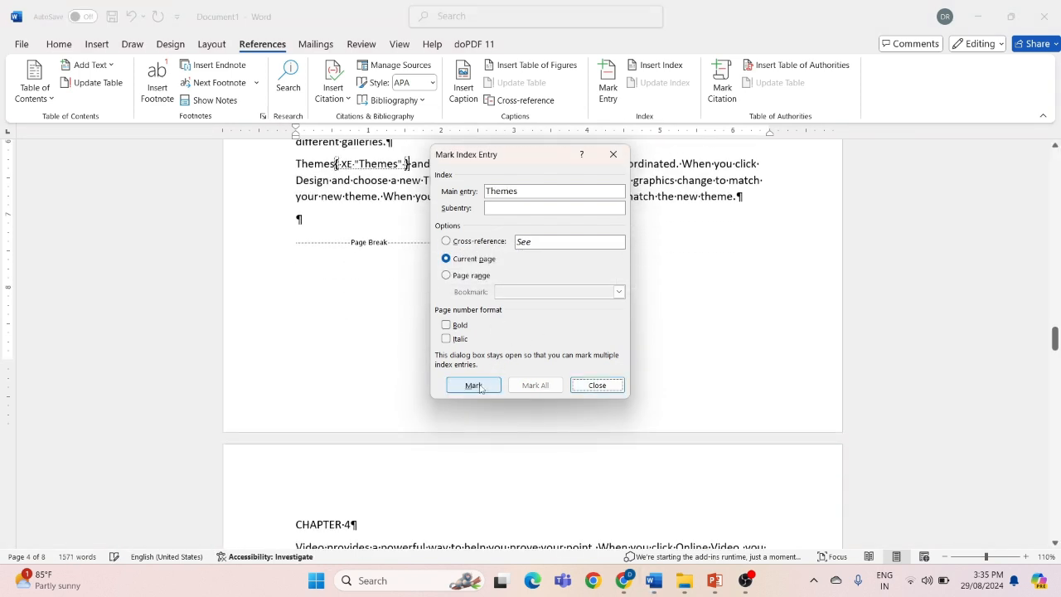
# Mark "provides" in the "Video provides" paragraph near the end of page 5 as an index entry and finish marking
pyautogui.scroll(-5, 356, 461)
pyautogui.scroll(-4, 356, 461)
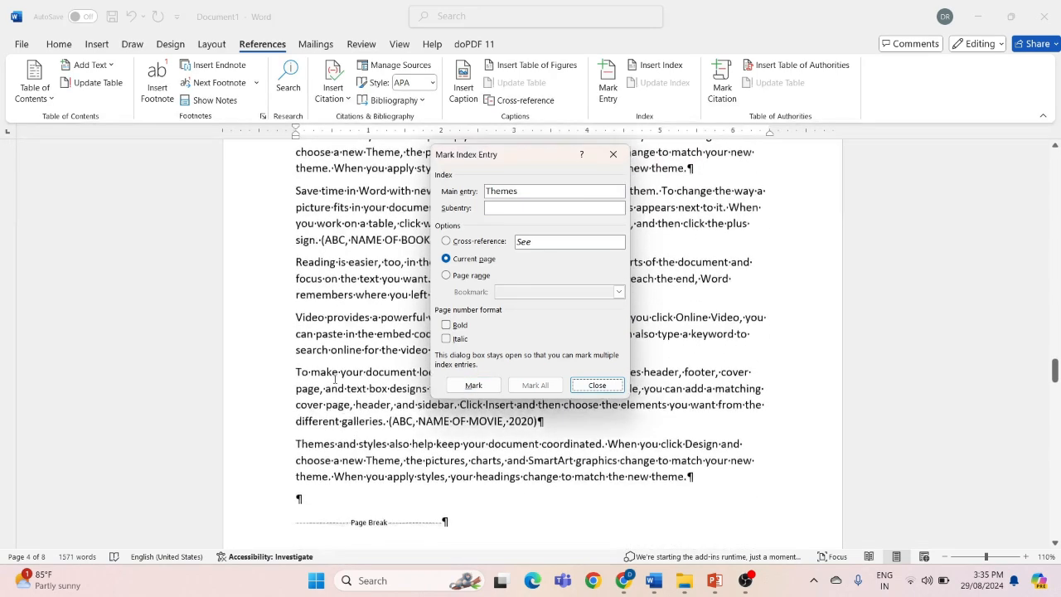
pyautogui.doubleClick(340, 318)
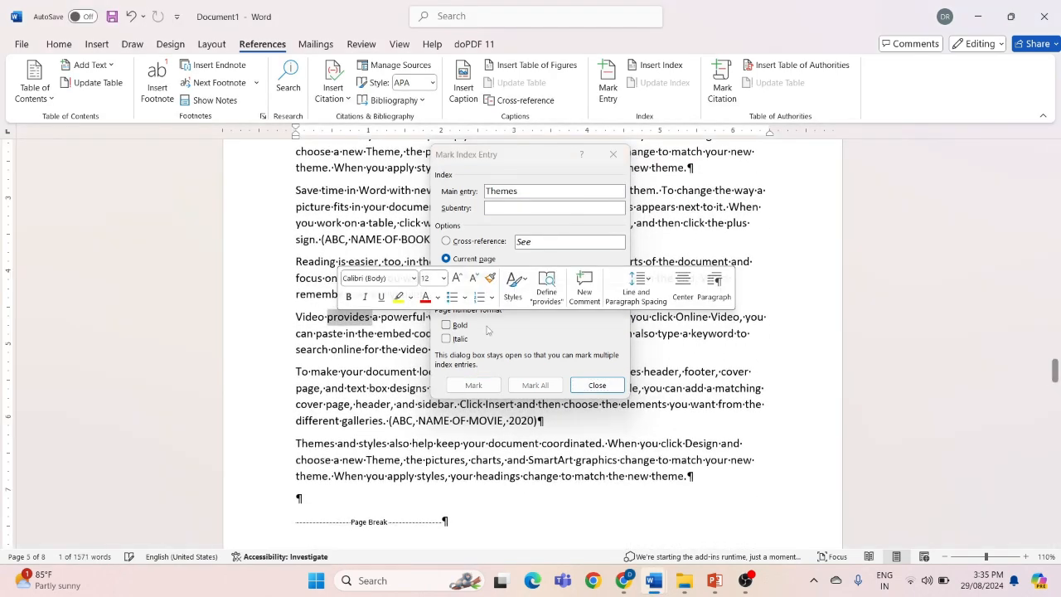
pyautogui.click(537, 342)
pyautogui.click(489, 387)
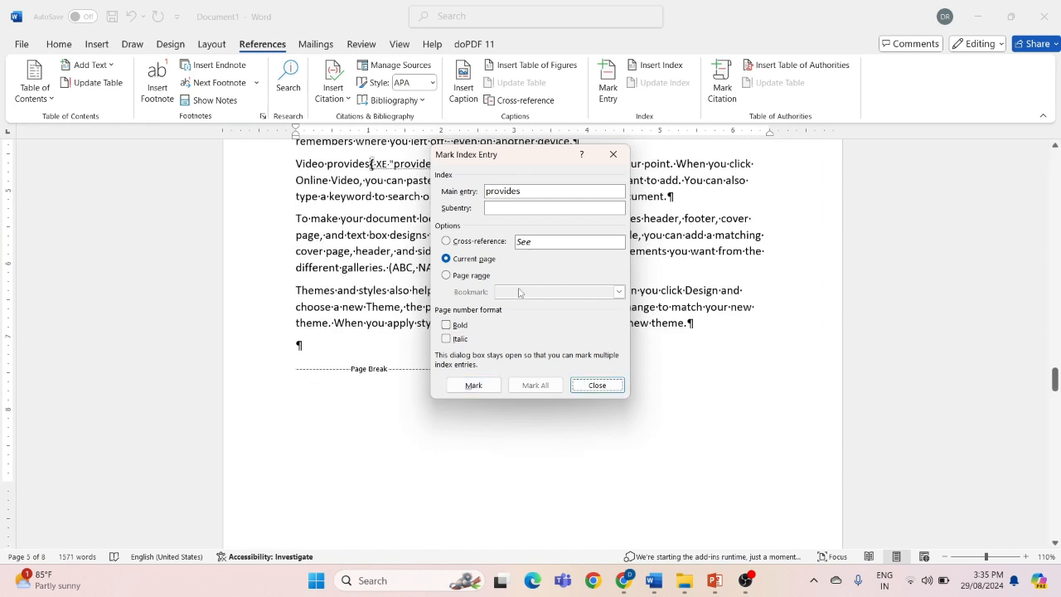
pyautogui.click(613, 156)
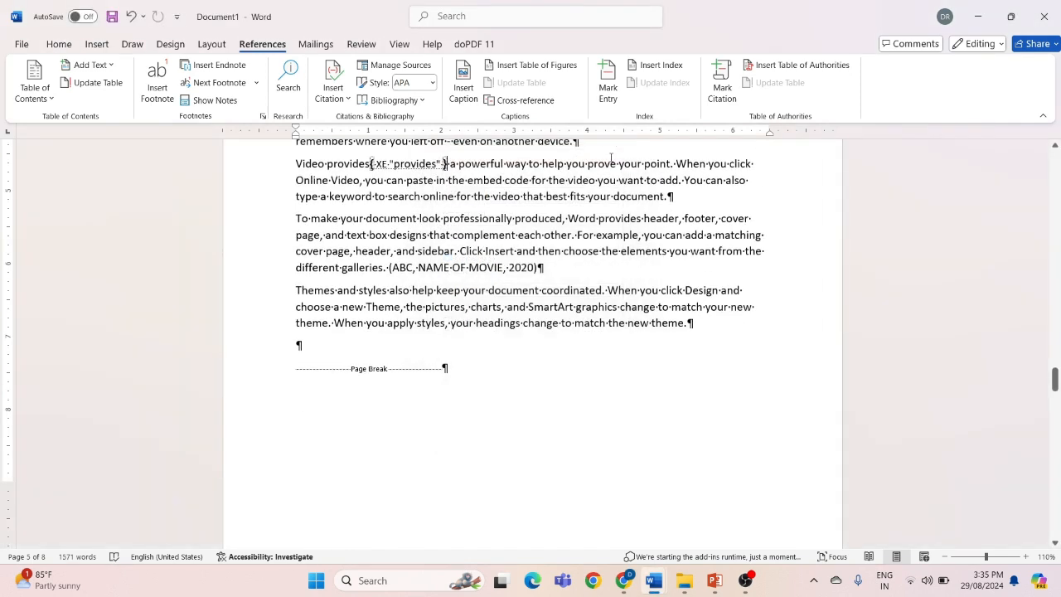
pyautogui.scroll(1, 493, 245)
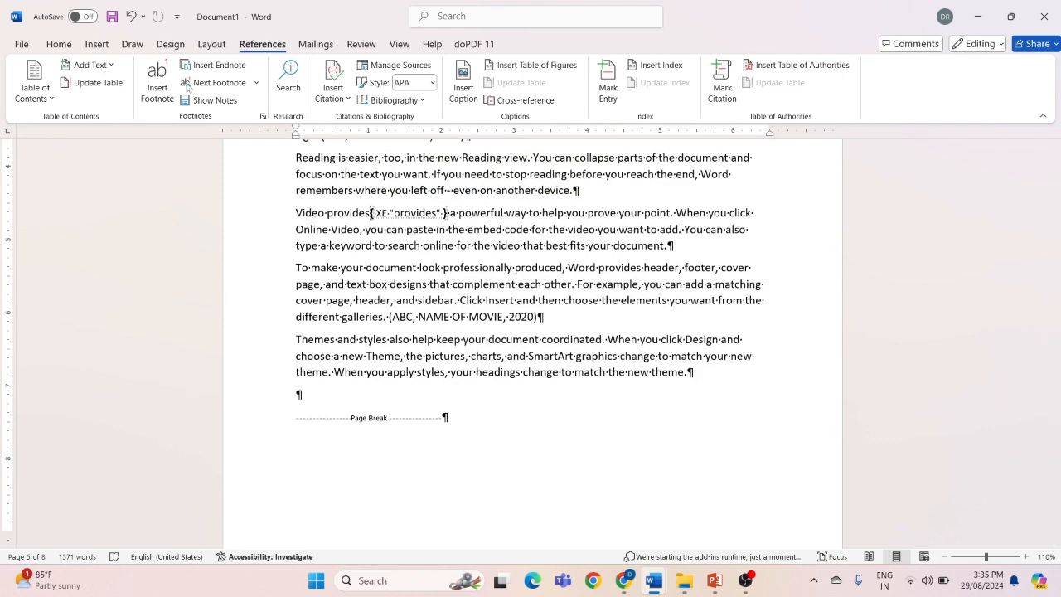
# Hide the formatting marks and insert an indented two-column index in the From template format on blank page 7
pyautogui.click(65, 45)
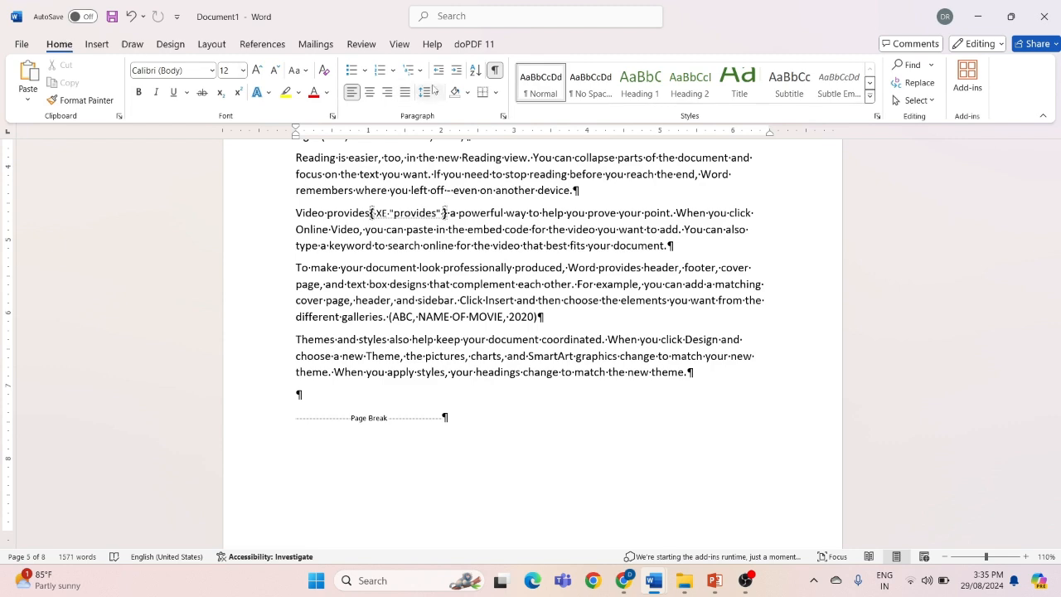
pyautogui.click(495, 71)
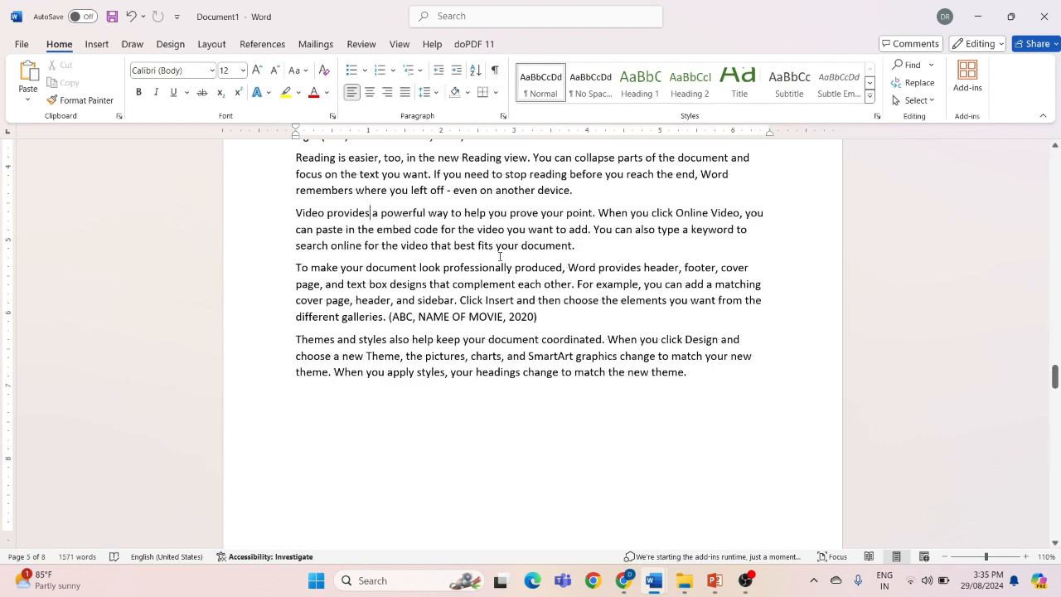
pyautogui.scroll(-5, 498, 249)
pyautogui.scroll(1, 403, 276)
pyautogui.scroll(2, 403, 276)
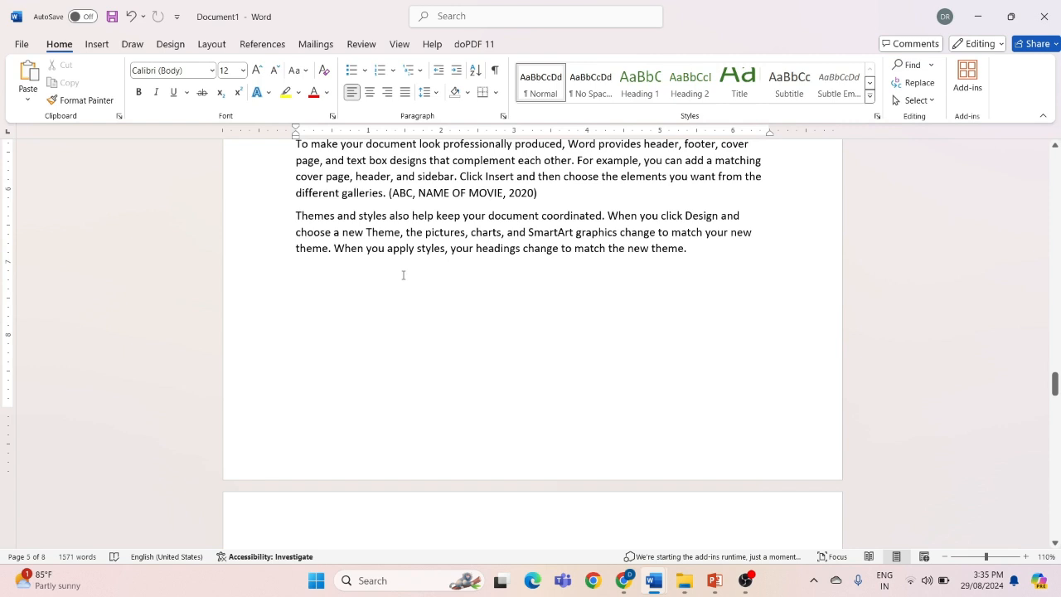
pyautogui.scroll(-15, 403, 276)
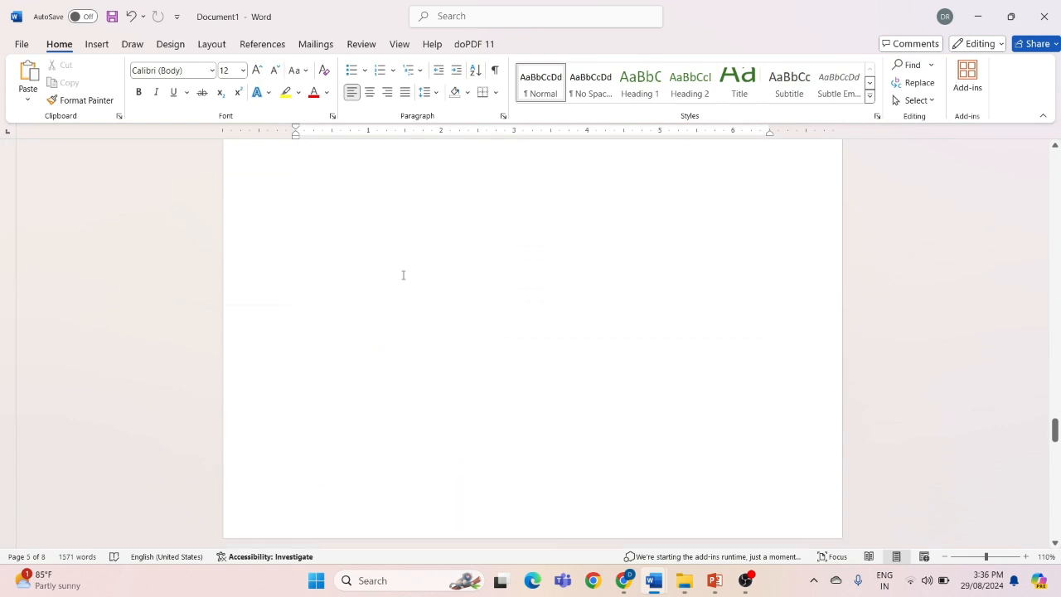
pyautogui.scroll(3, 403, 275)
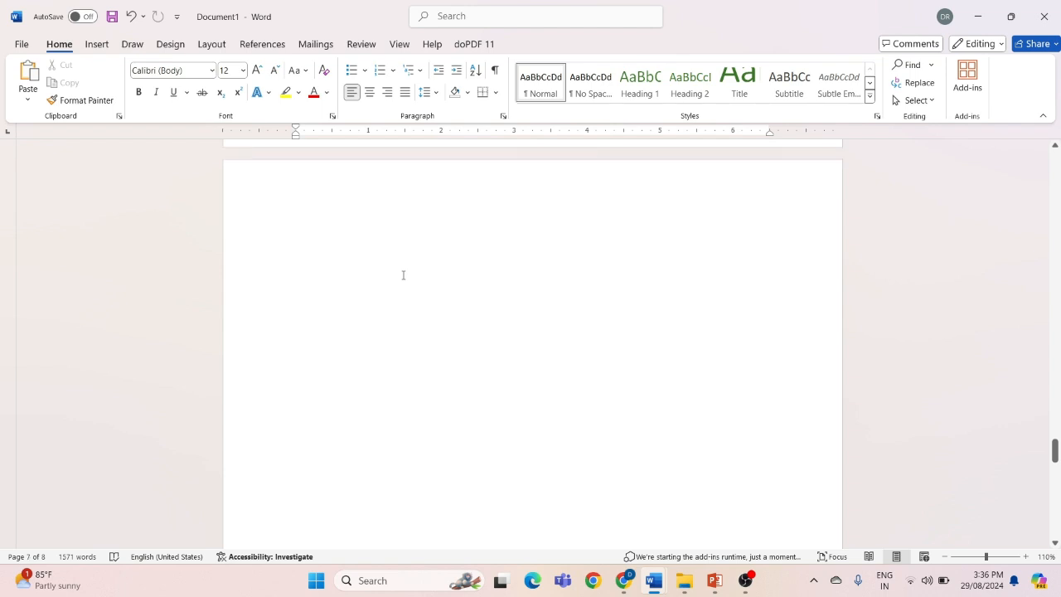
pyautogui.click(295, 267)
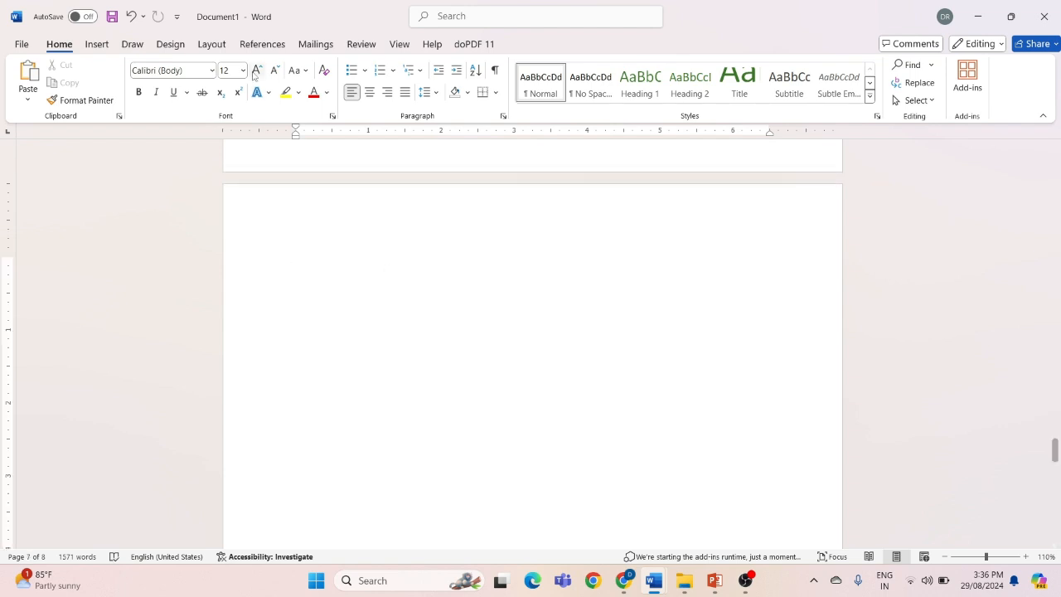
pyautogui.click(262, 44)
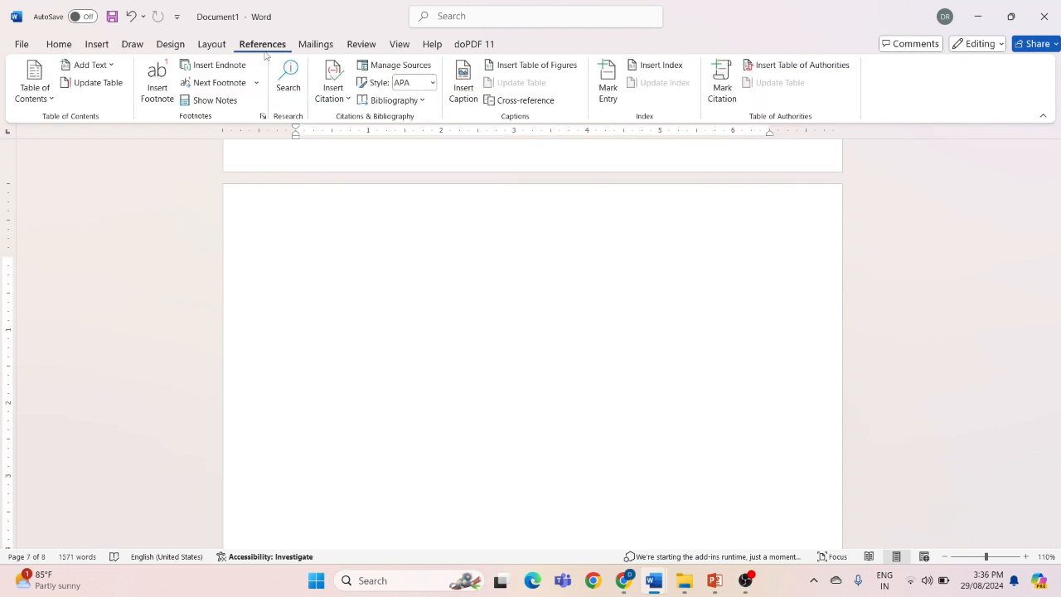
pyautogui.click(646, 67)
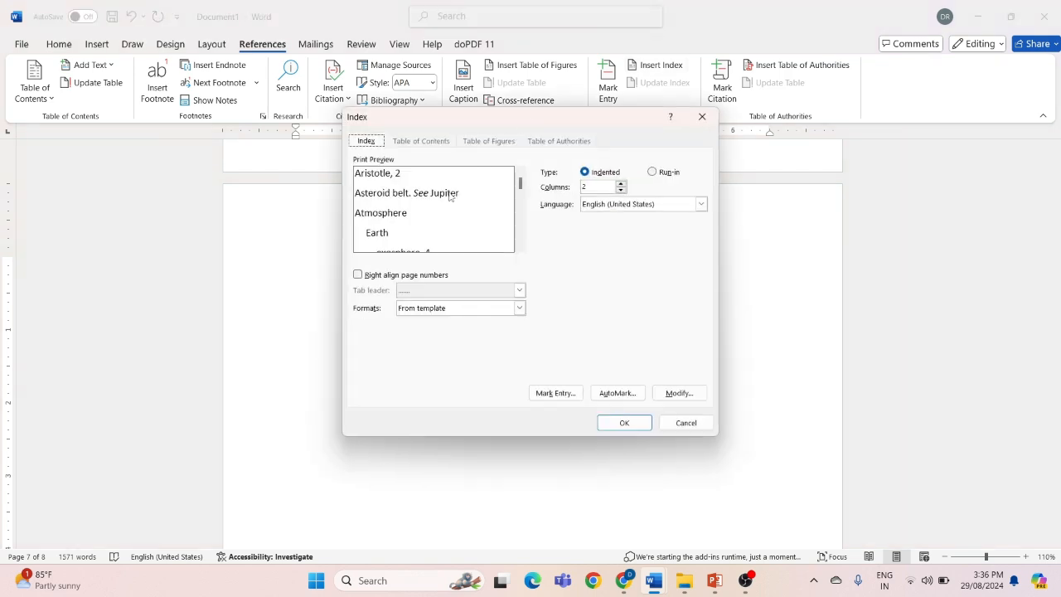
pyautogui.click(614, 423)
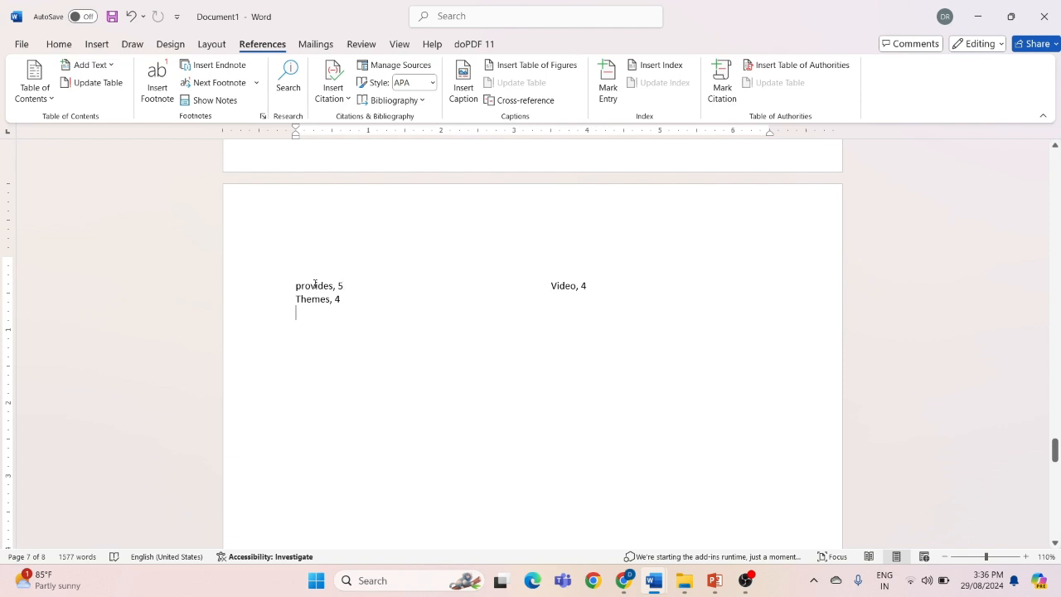
# Mark the page 5 citation "(ABC, NAME OF BOOK, 2023)" for the table of authorities under the Cases category
pyautogui.scroll(1, 431, 317)
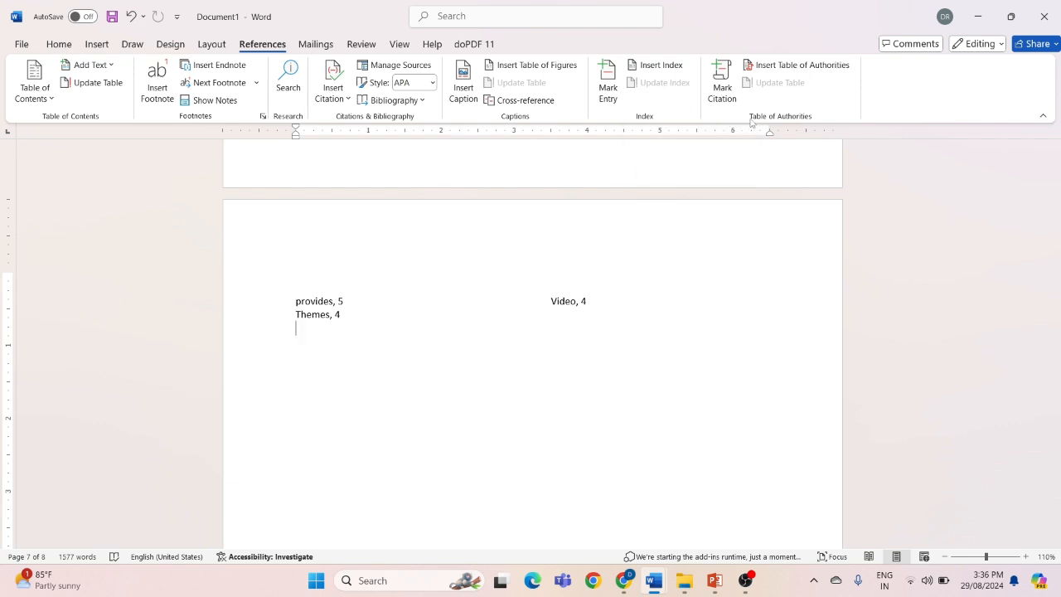
pyautogui.scroll(-2, 552, 291)
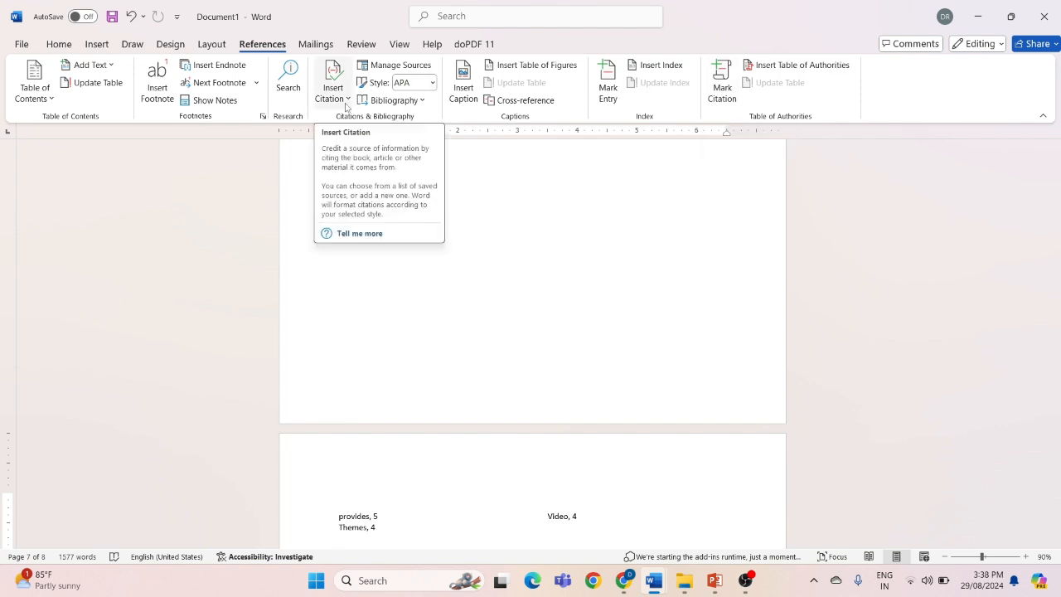
pyautogui.scroll(3, 465, 194)
pyautogui.scroll(3, 465, 195)
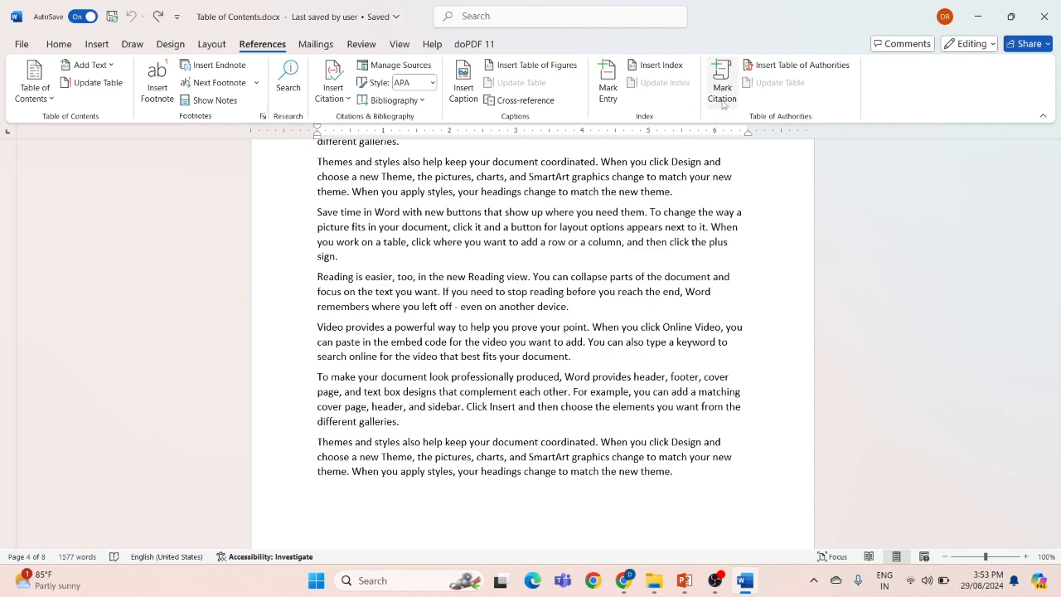
pyautogui.click(722, 92)
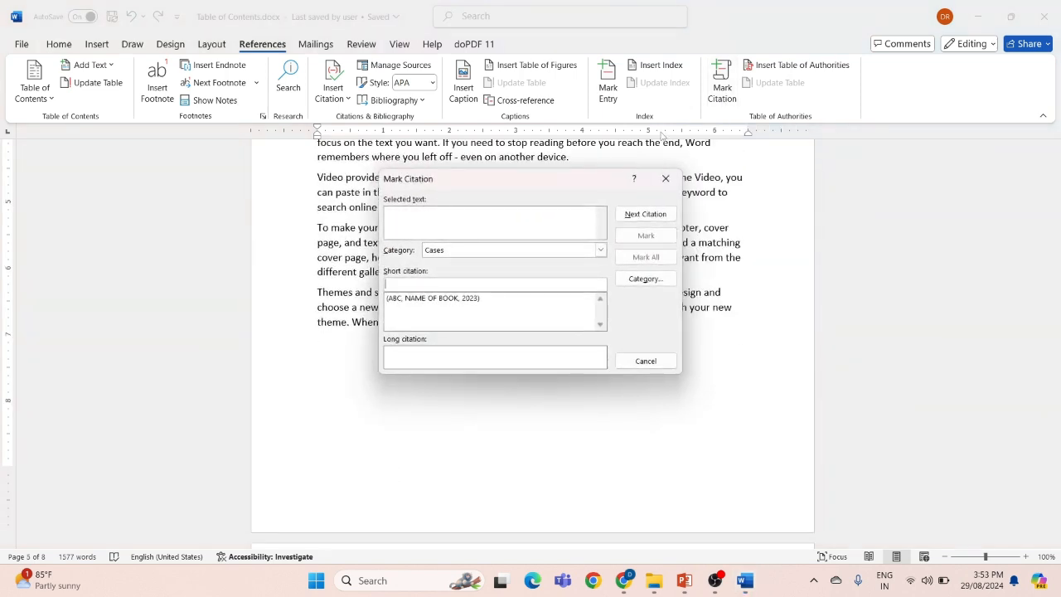
pyautogui.scroll(6, 329, 271)
pyautogui.scroll(1, 328, 271)
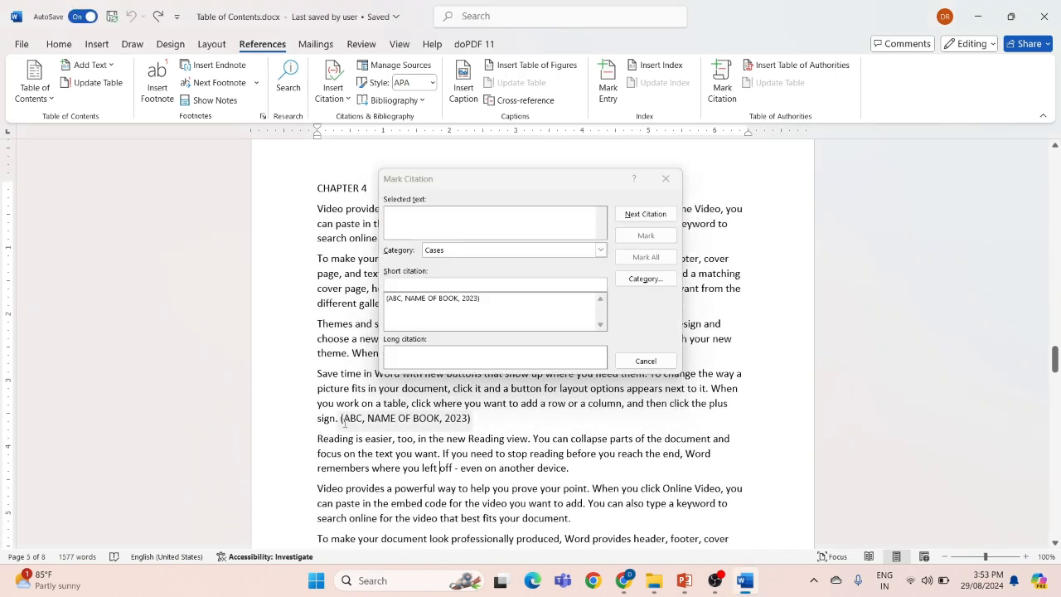
pyautogui.click(345, 423)
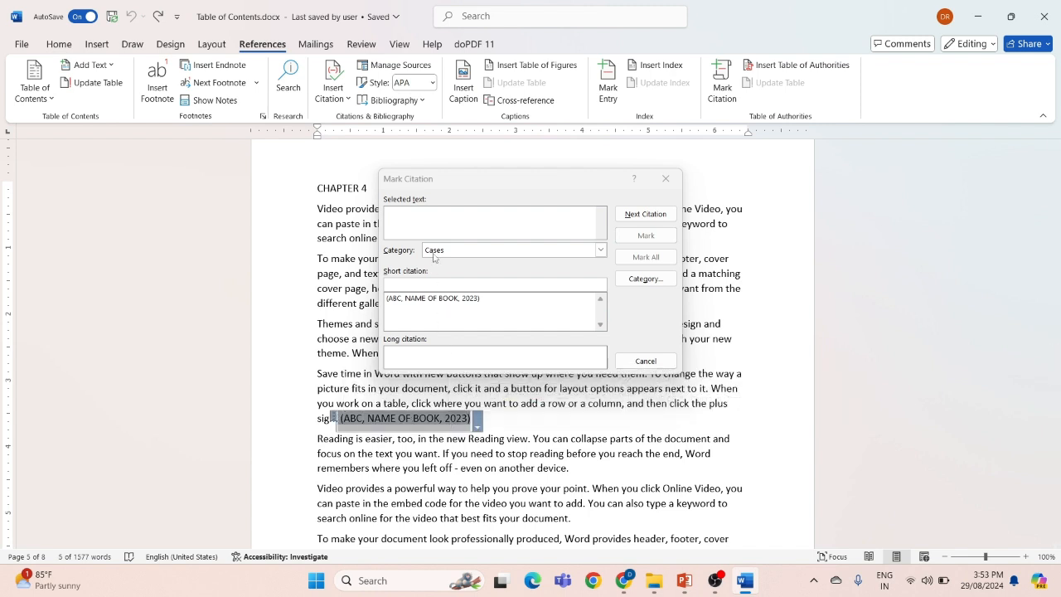
pyautogui.click(435, 208)
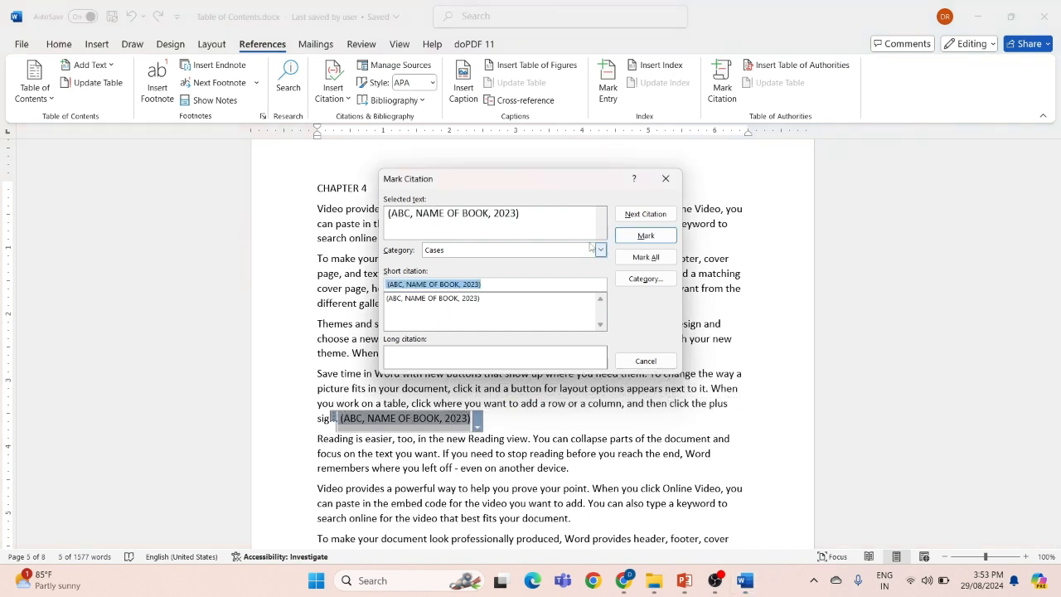
pyautogui.click(643, 235)
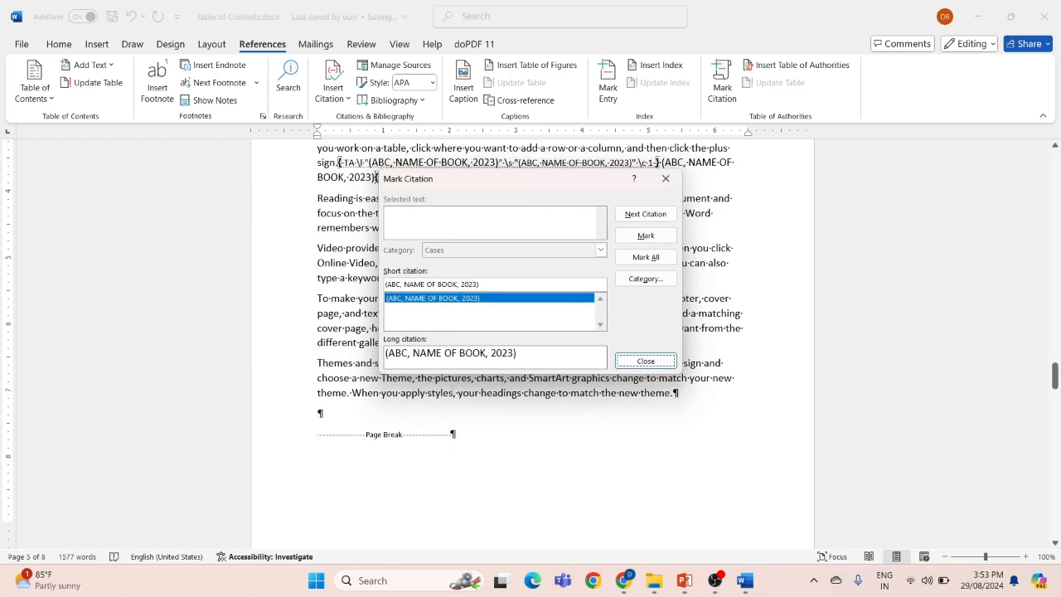
# Mark the page 5 citation "(ABC, NAME OF MOVIE, 2020)" under the Cases category and finish marking citations
pyautogui.scroll(2, 403, 415)
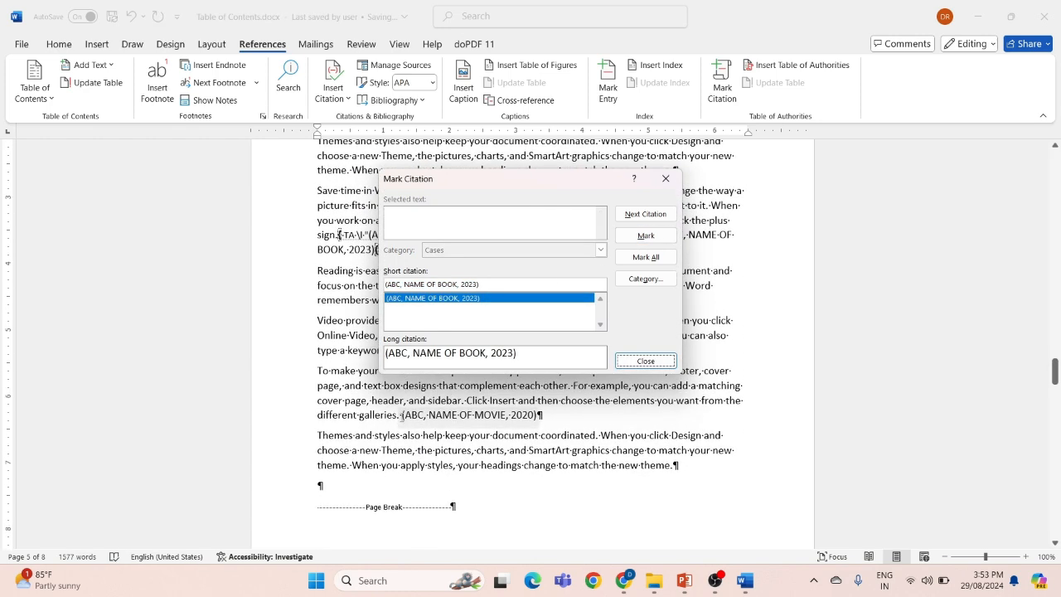
pyautogui.click(402, 415)
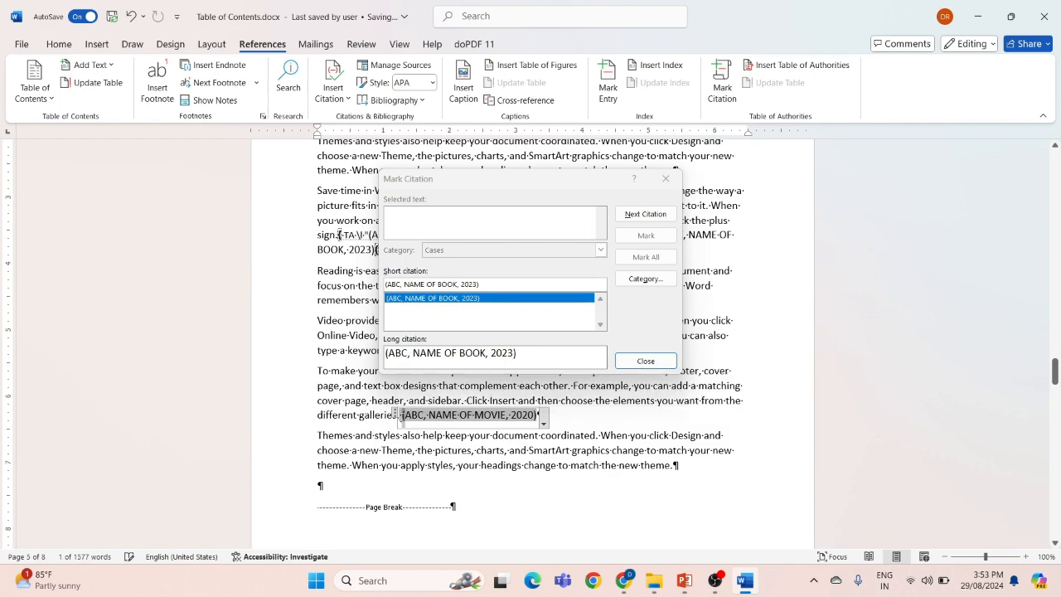
pyautogui.moveTo(472, 415); pyautogui.dragTo(541, 419)
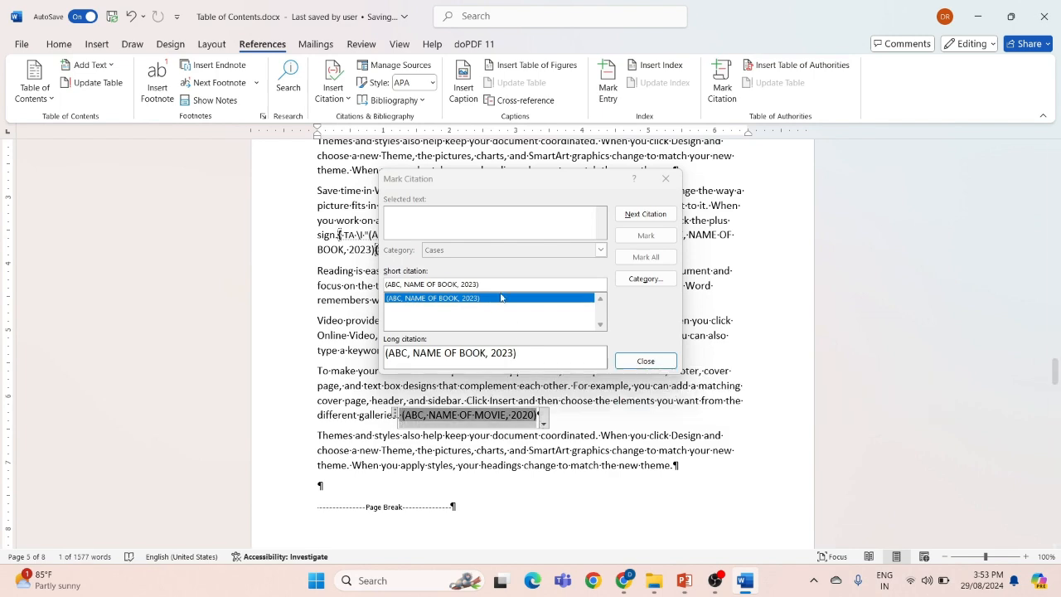
pyautogui.click(481, 222)
pyautogui.click(643, 237)
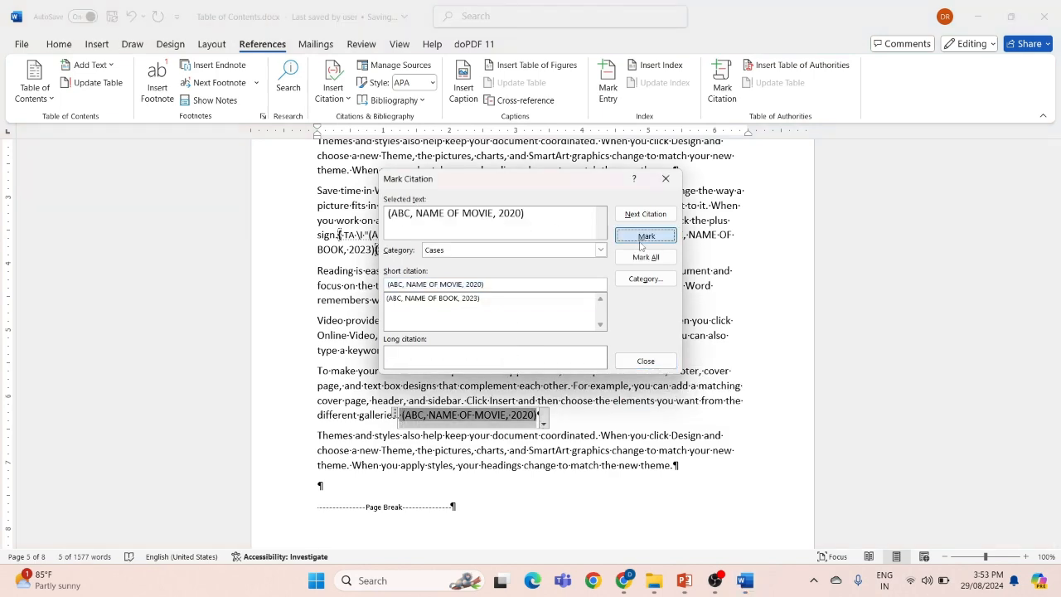
pyautogui.click(645, 360)
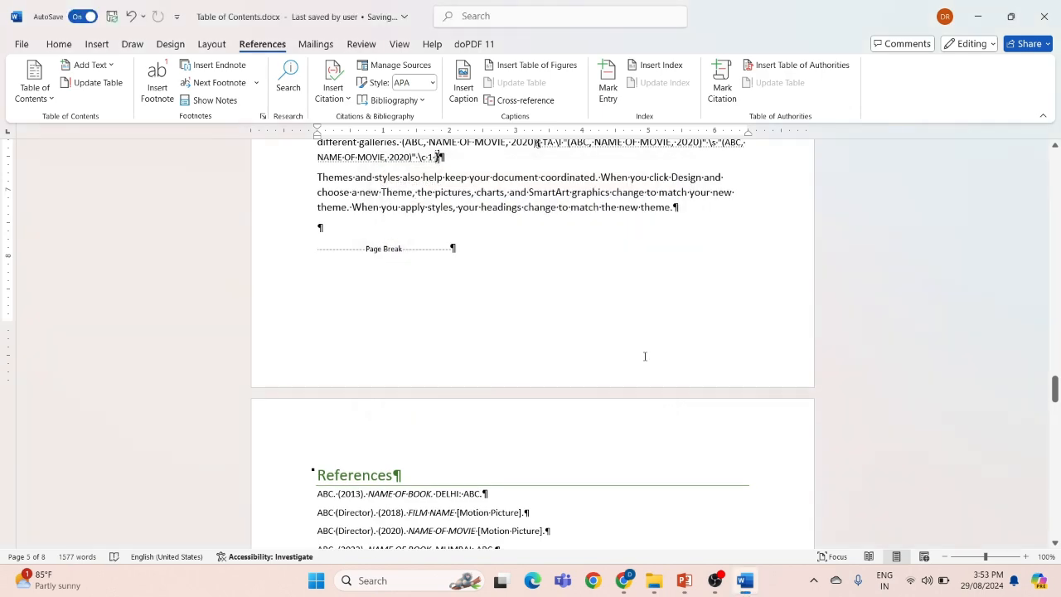
# Hide the formatting marks and field codes shown in the document text
pyautogui.scroll(-3, 508, 403)
pyautogui.scroll(5, 507, 403)
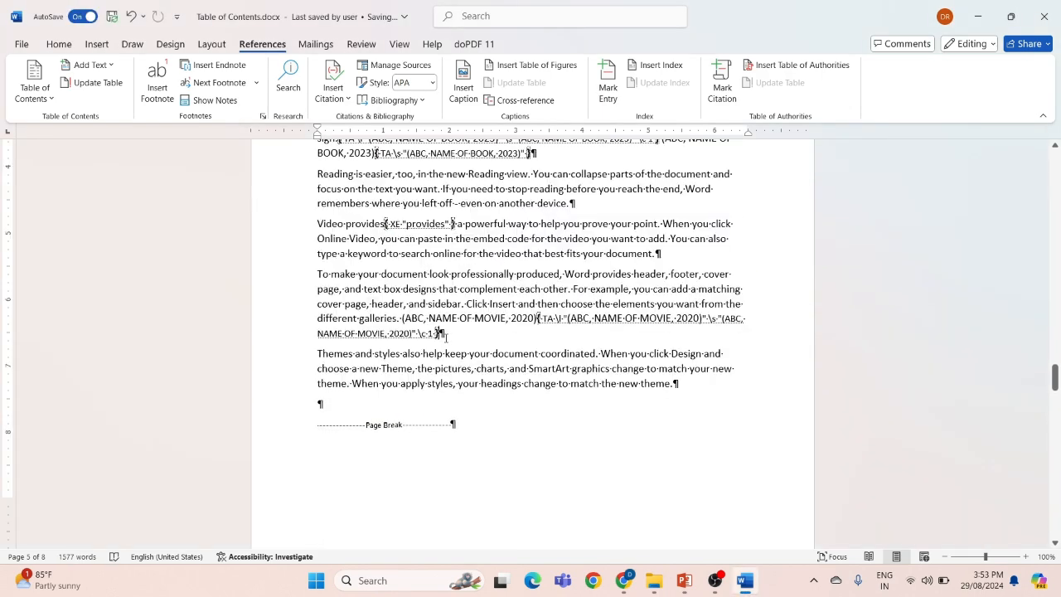
pyautogui.click(59, 44)
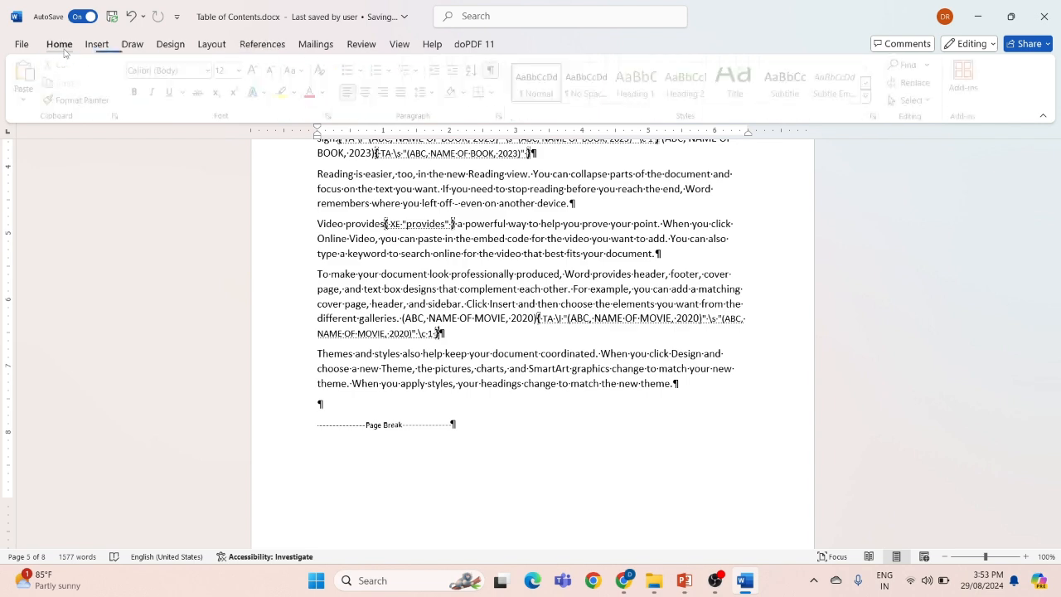
pyautogui.click(495, 70)
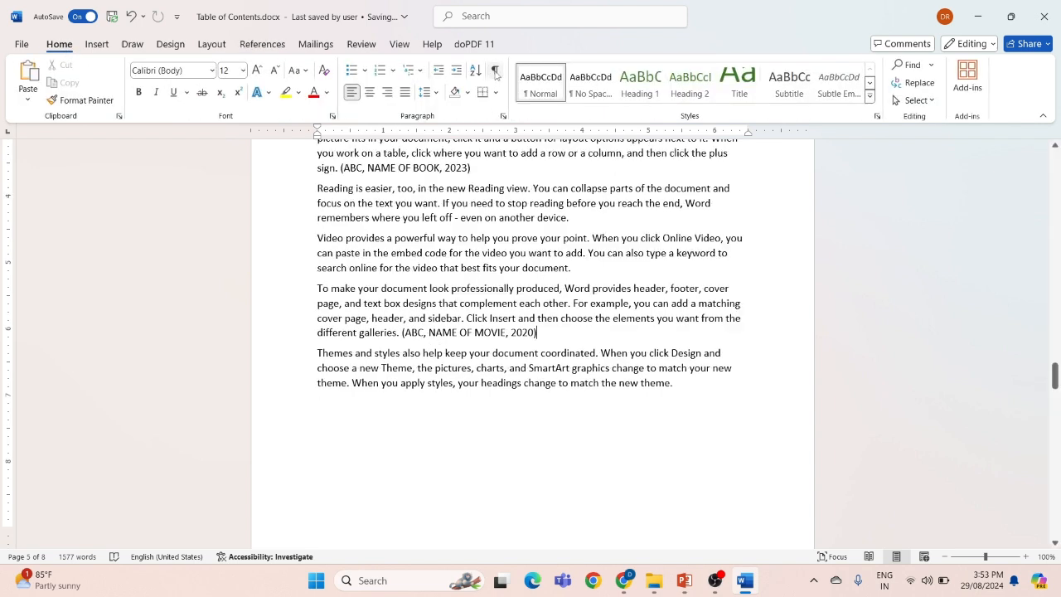
# Add several blank lines below the index on page 7 to make room for another table
pyautogui.scroll(-20, 491, 418)
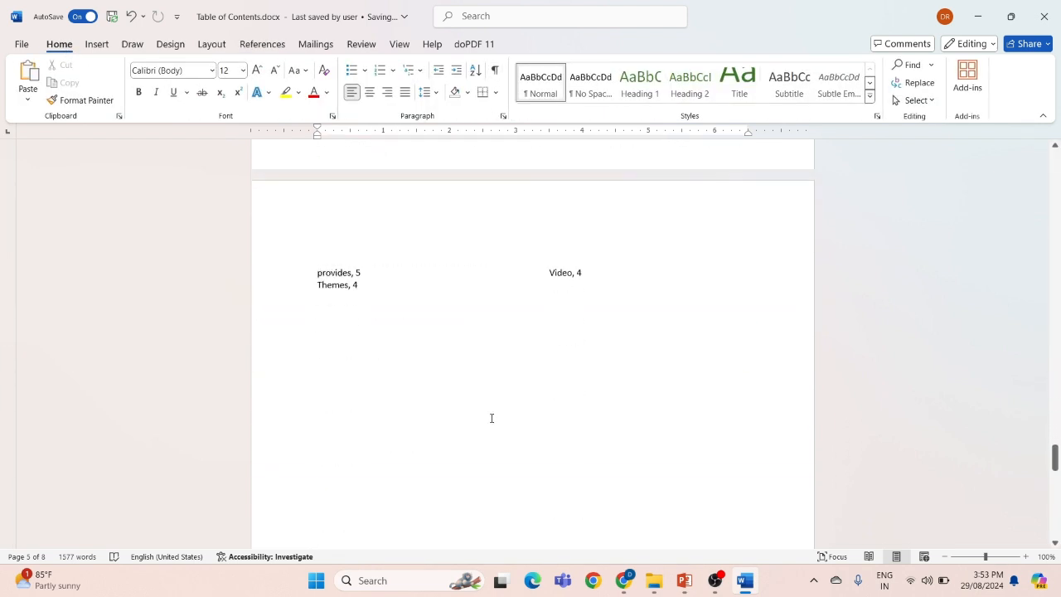
pyautogui.click(321, 310)
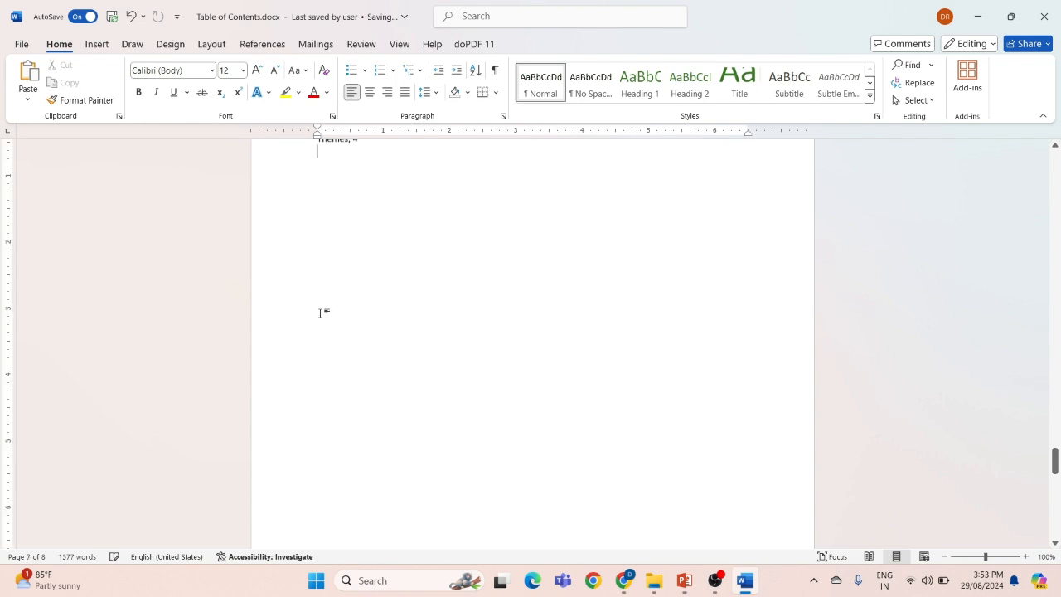
pyautogui.press('Return')
pyautogui.press('Return')
pyautogui.press('Return')
pyautogui.press('Return')
pyautogui.press('Return')
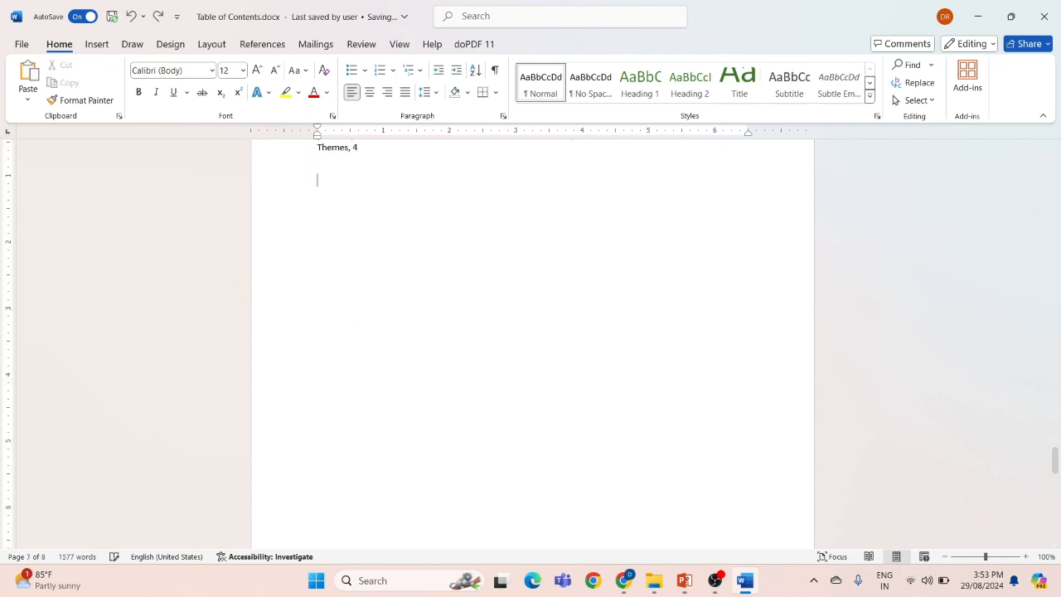
pyautogui.scroll(-1, 533, 343)
pyautogui.press('Return')
pyautogui.press('Return')
pyautogui.press('Return')
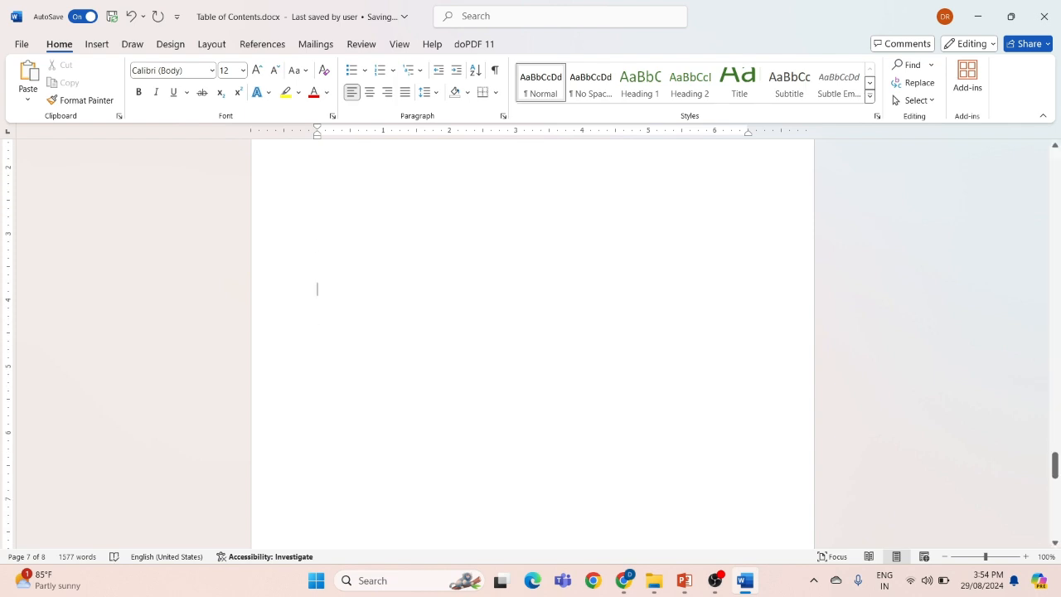
# Insert a table of authorities below the index for all categories, with passim, original formatting and the From template format
pyautogui.click(273, 49)
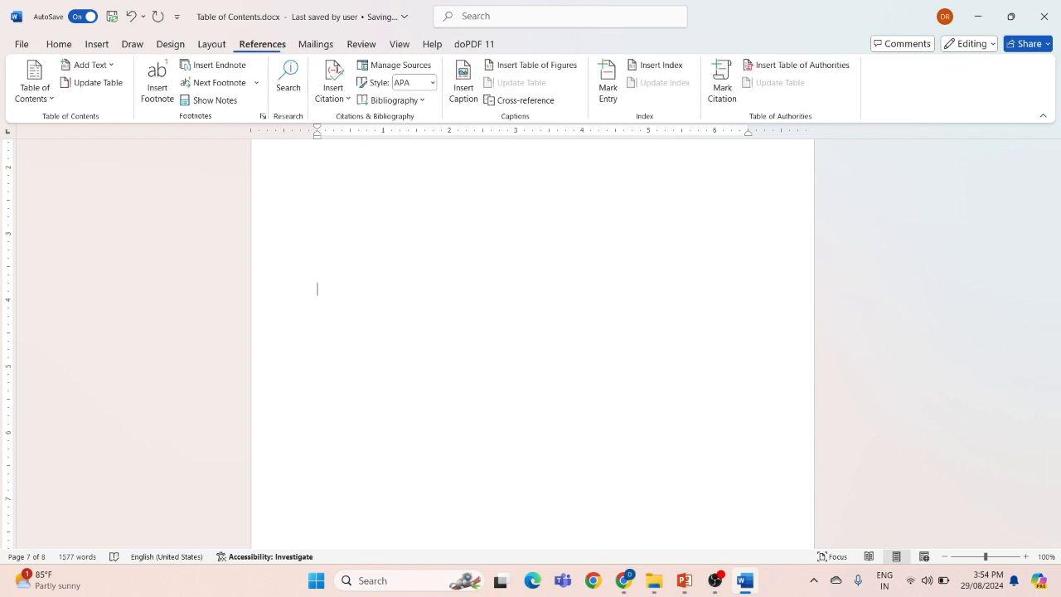
pyautogui.click(780, 71)
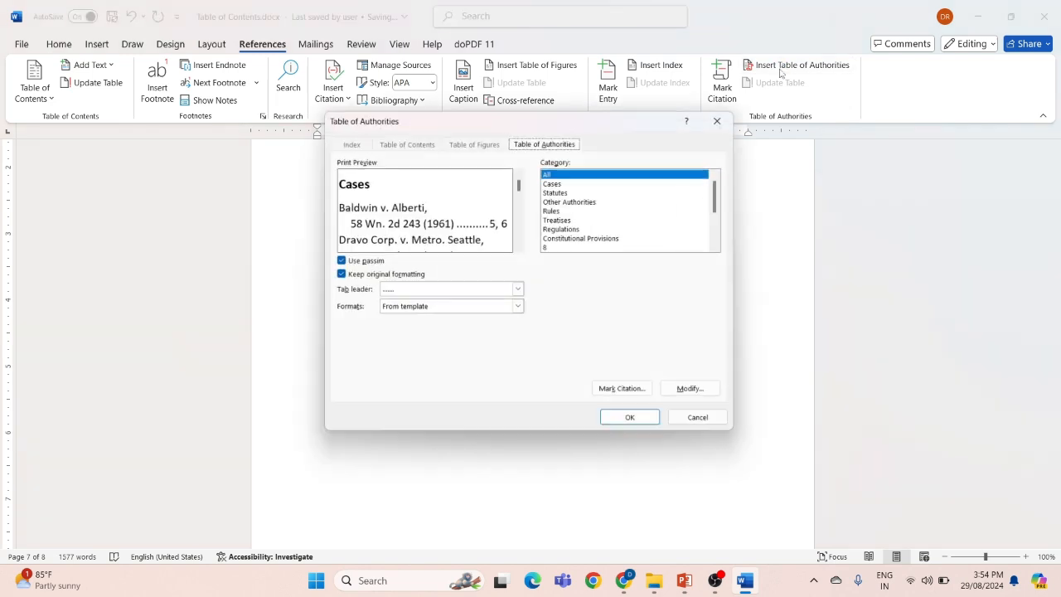
pyautogui.click(635, 424)
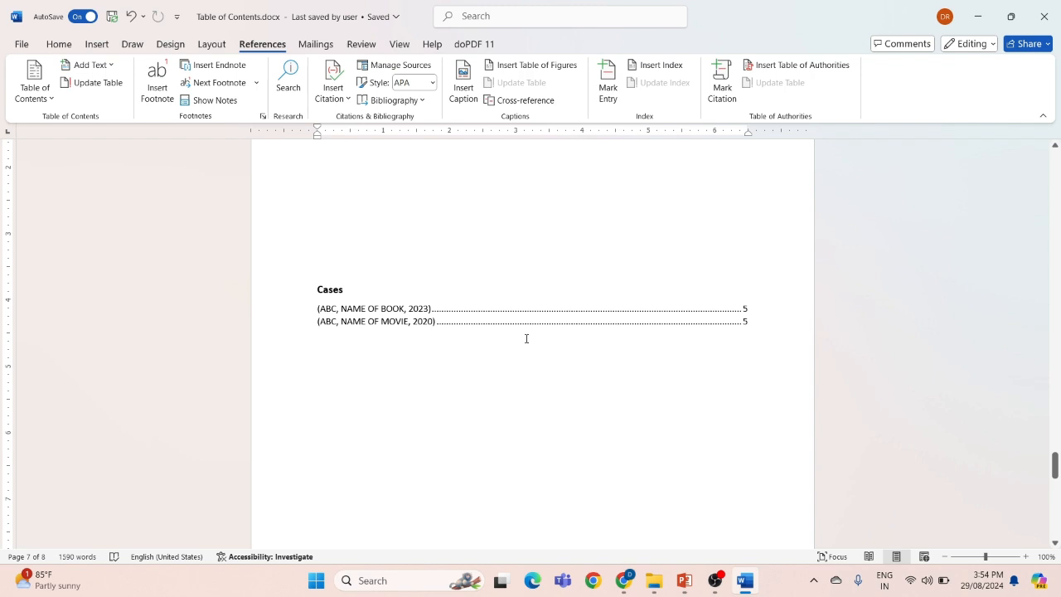
pyautogui.scroll(2, 525, 338)
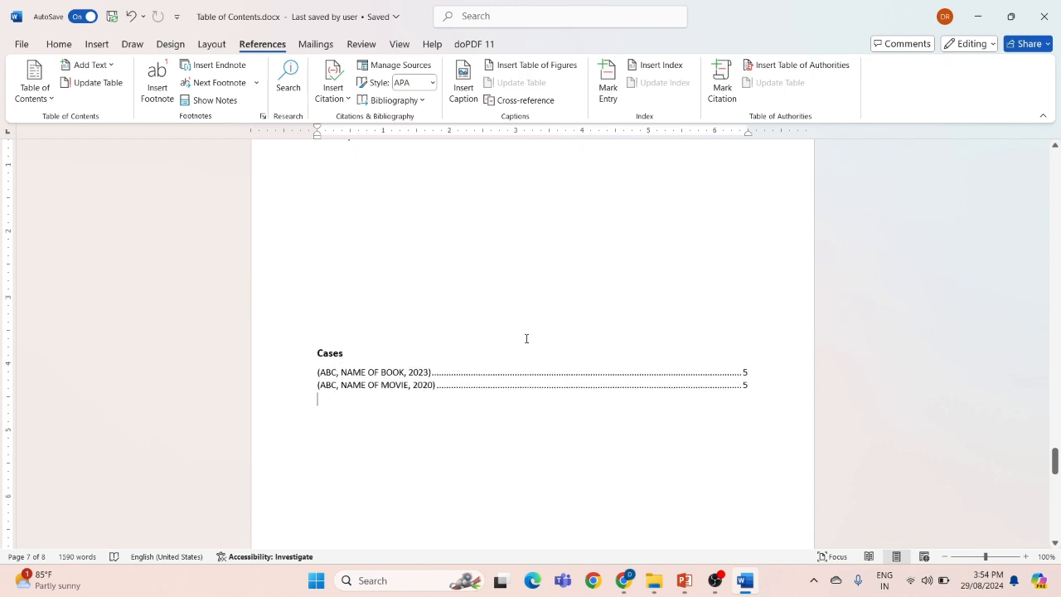